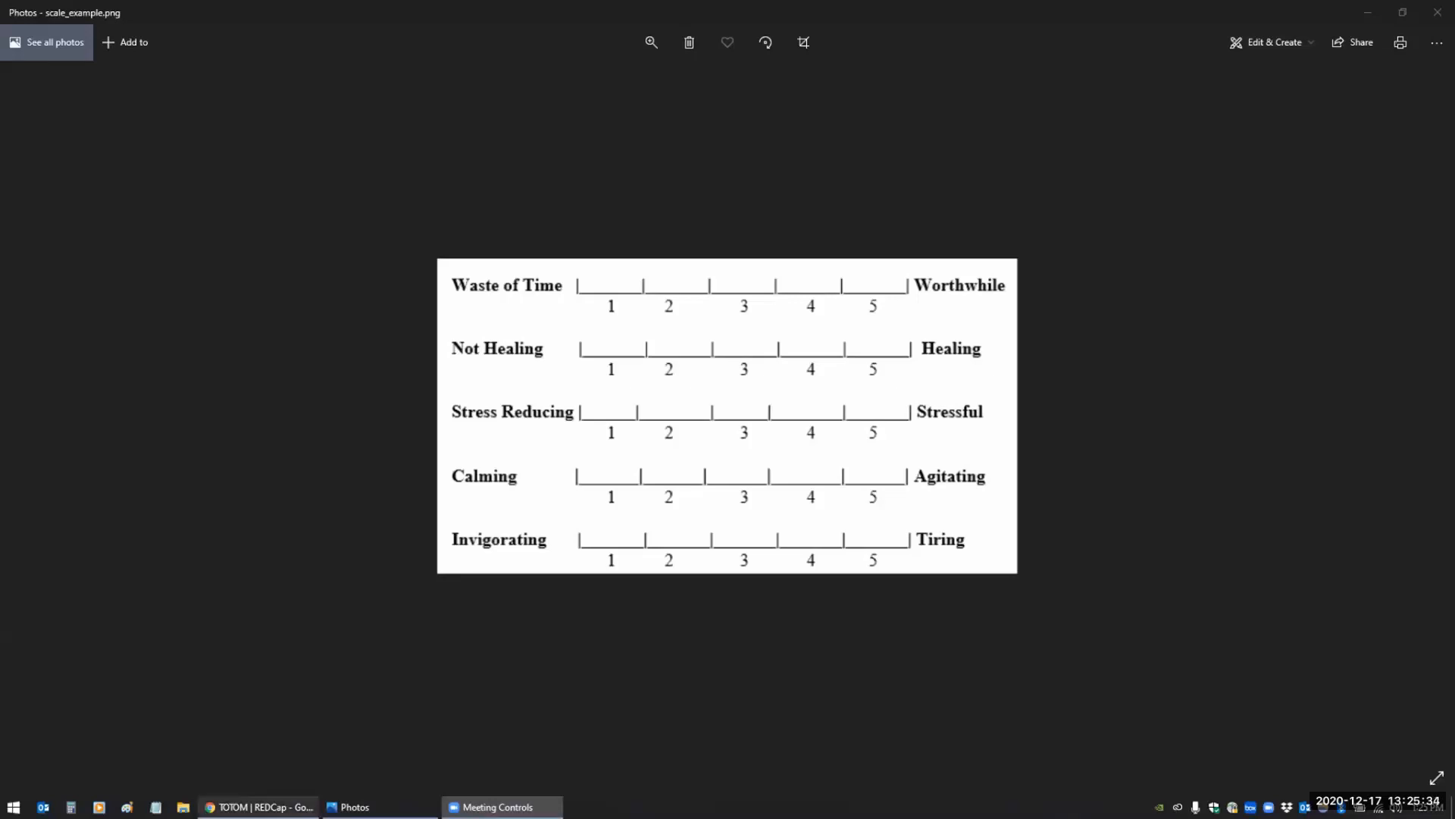
Switch to the REDCap Online Designer in Chrome and inspect the tce_survey_1 field's settings, leaving them unchanged
mouse_move(253, 806)
left_click(367, 547)
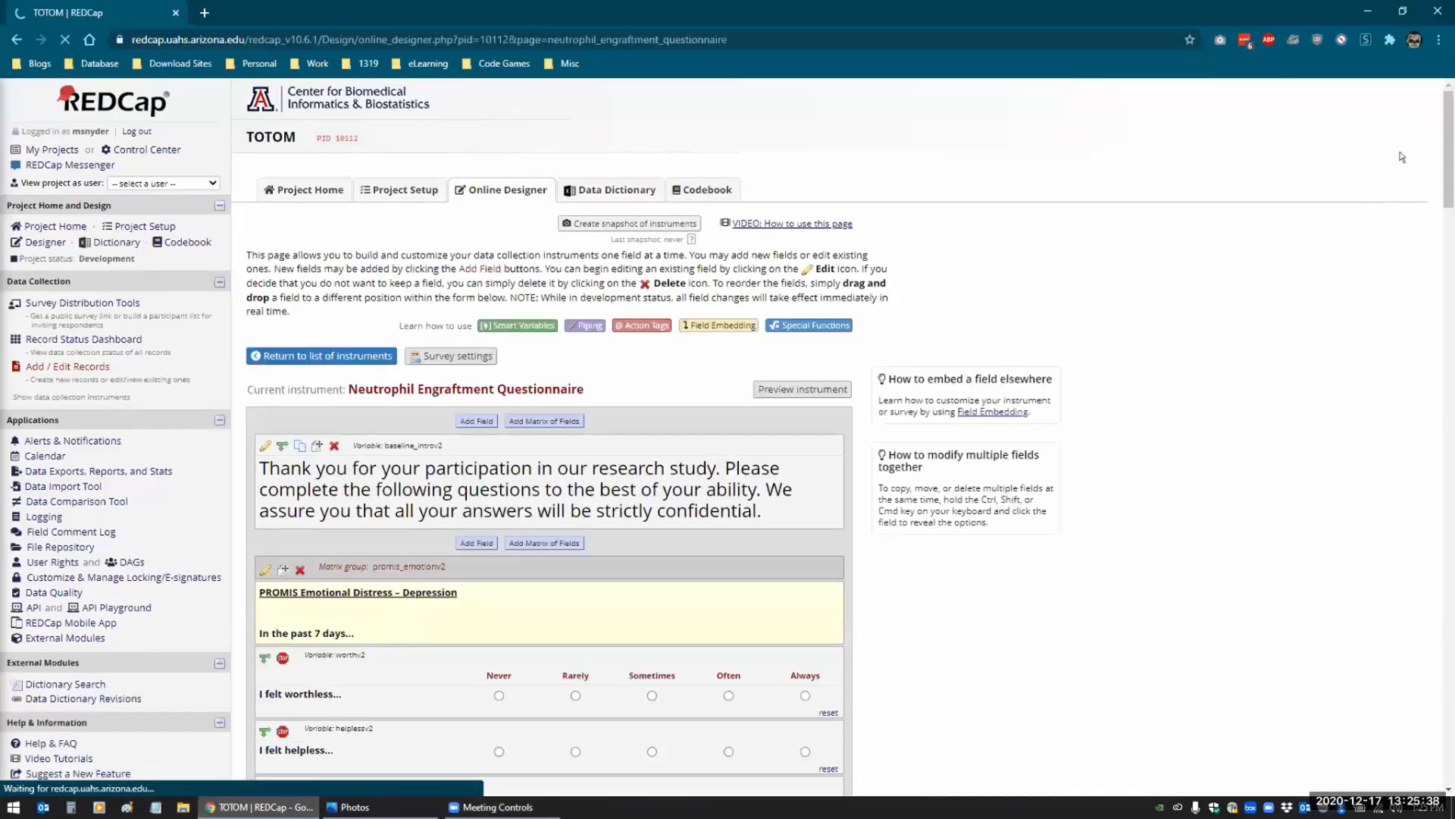
left_click_drag(1448, 146, 1365, 625)
scroll(1367, 626, "down", 20)
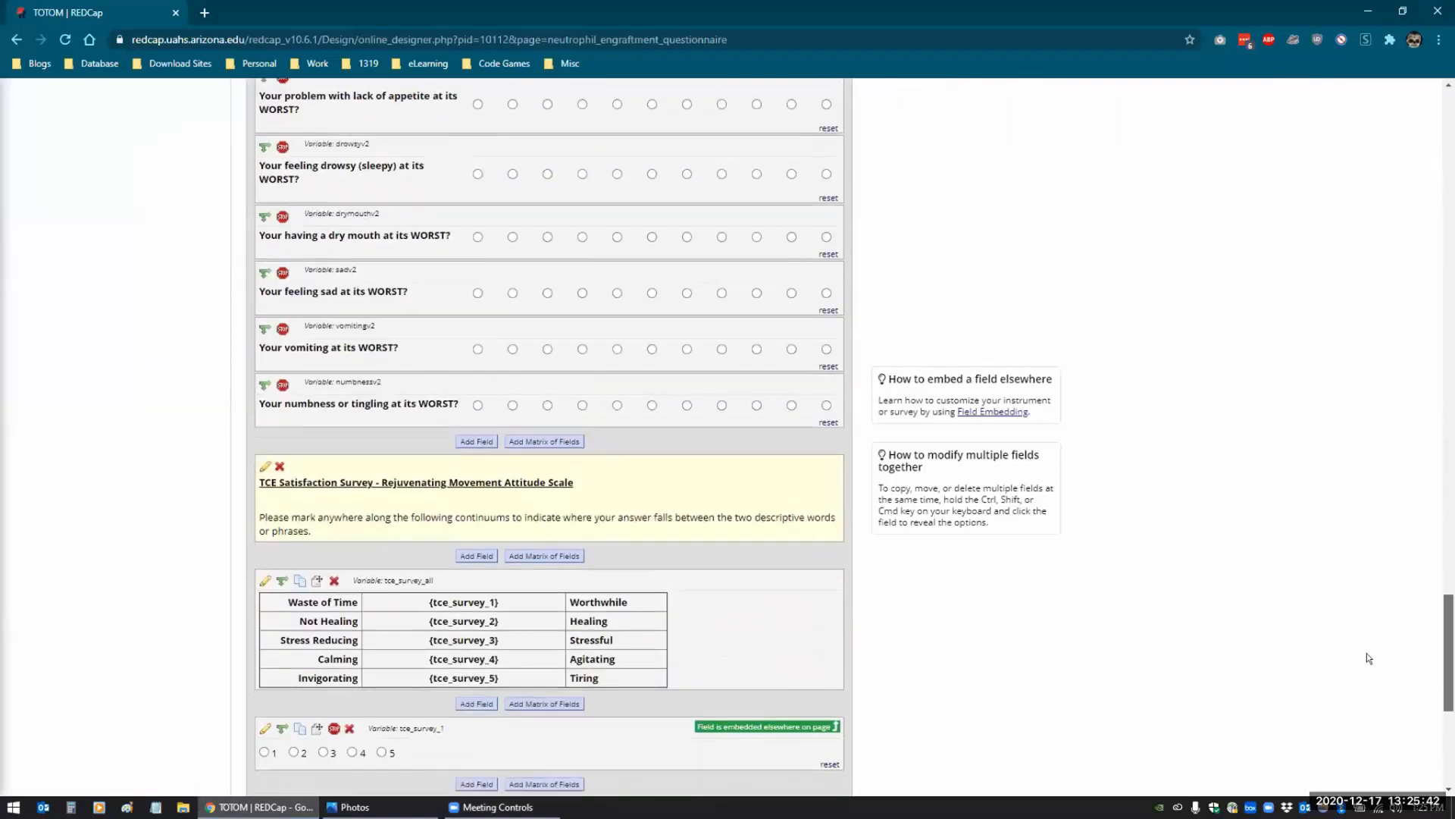
scroll(242, 220, "up", 1)
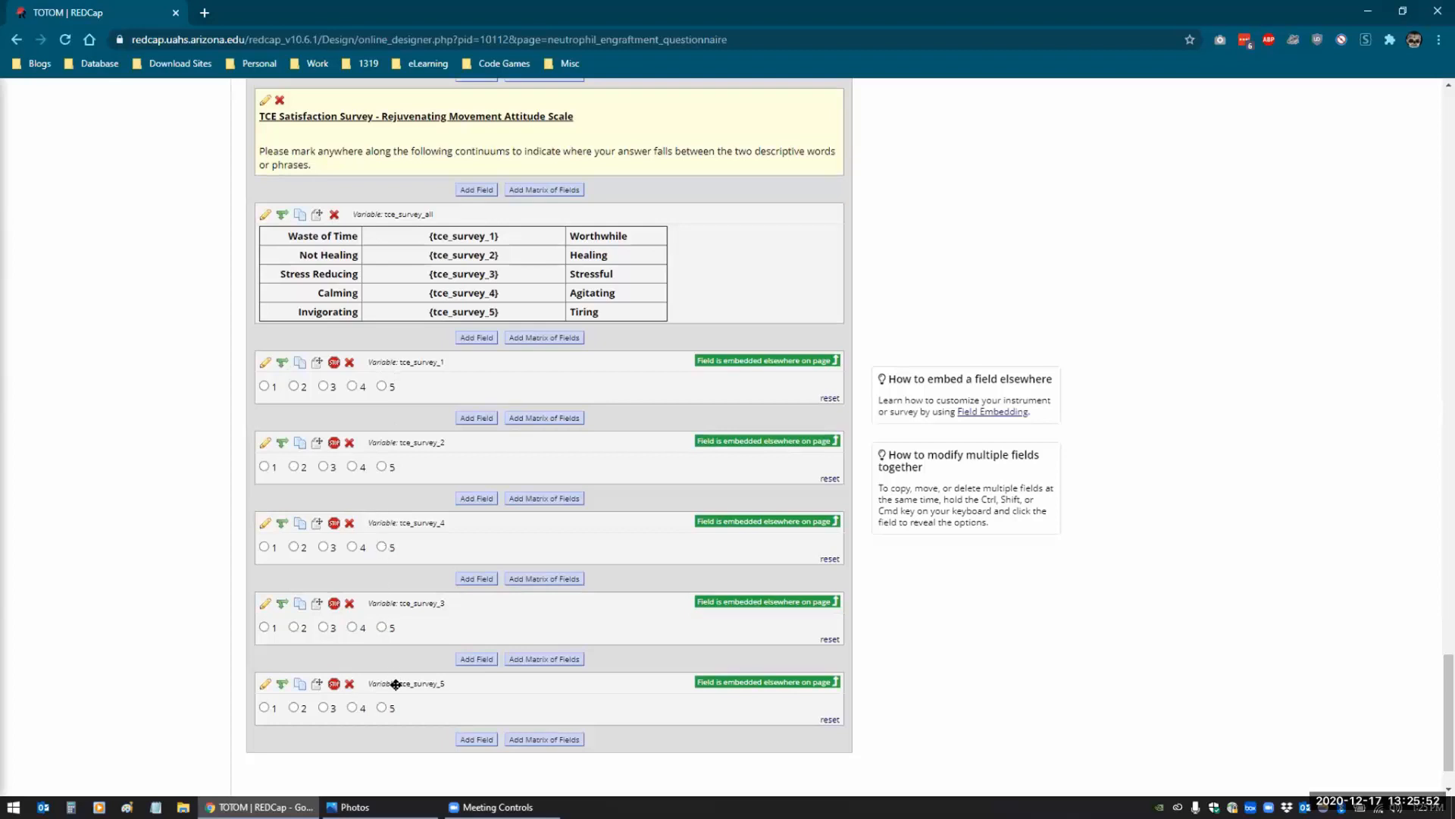
left_click(262, 361)
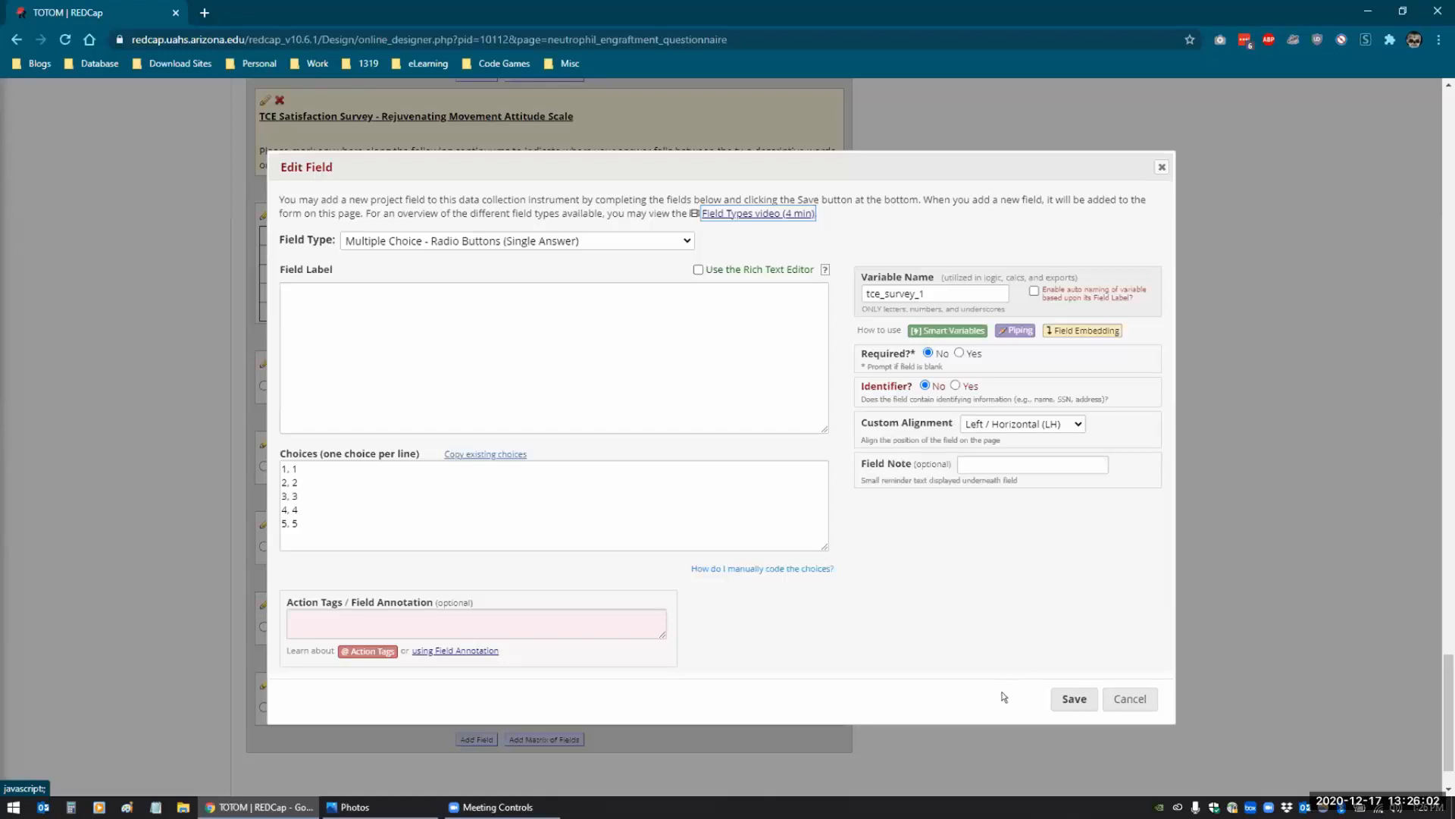
left_click(1124, 698)
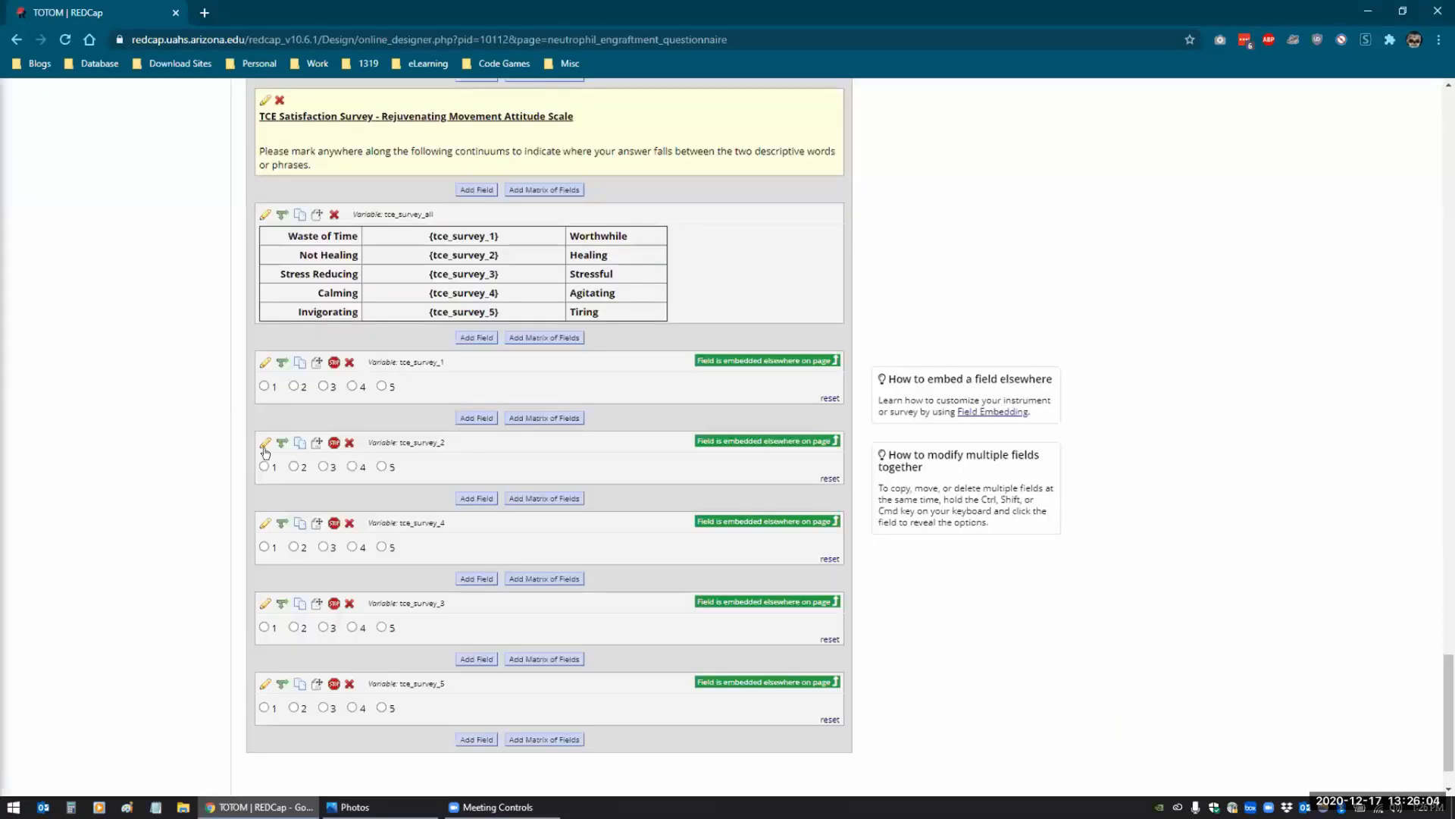
Inspect the tce_survey_all descriptive field's embedded-field table and its HTML source code, closing the field without changes
left_click(263, 215)
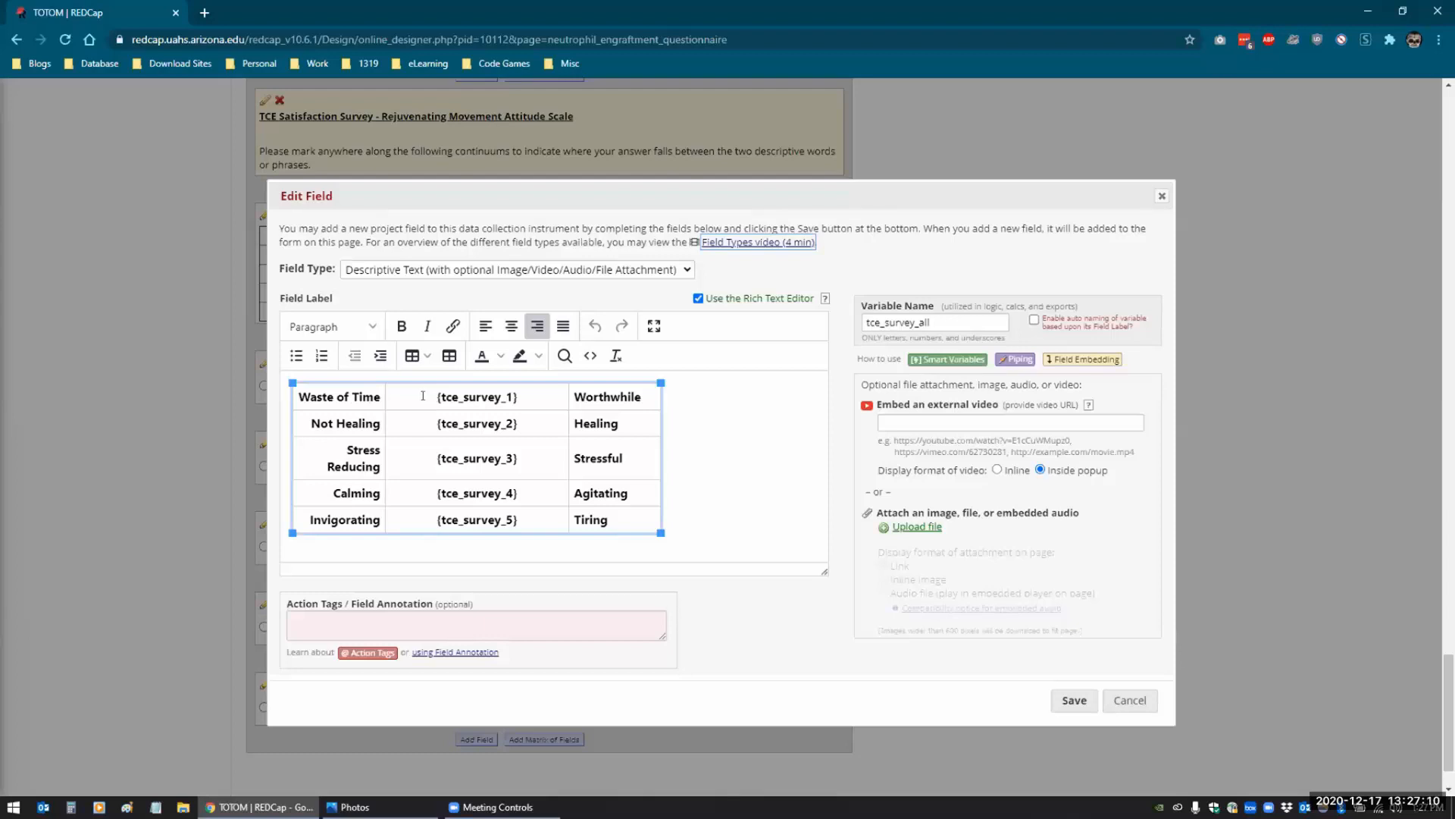
left_click(438, 395)
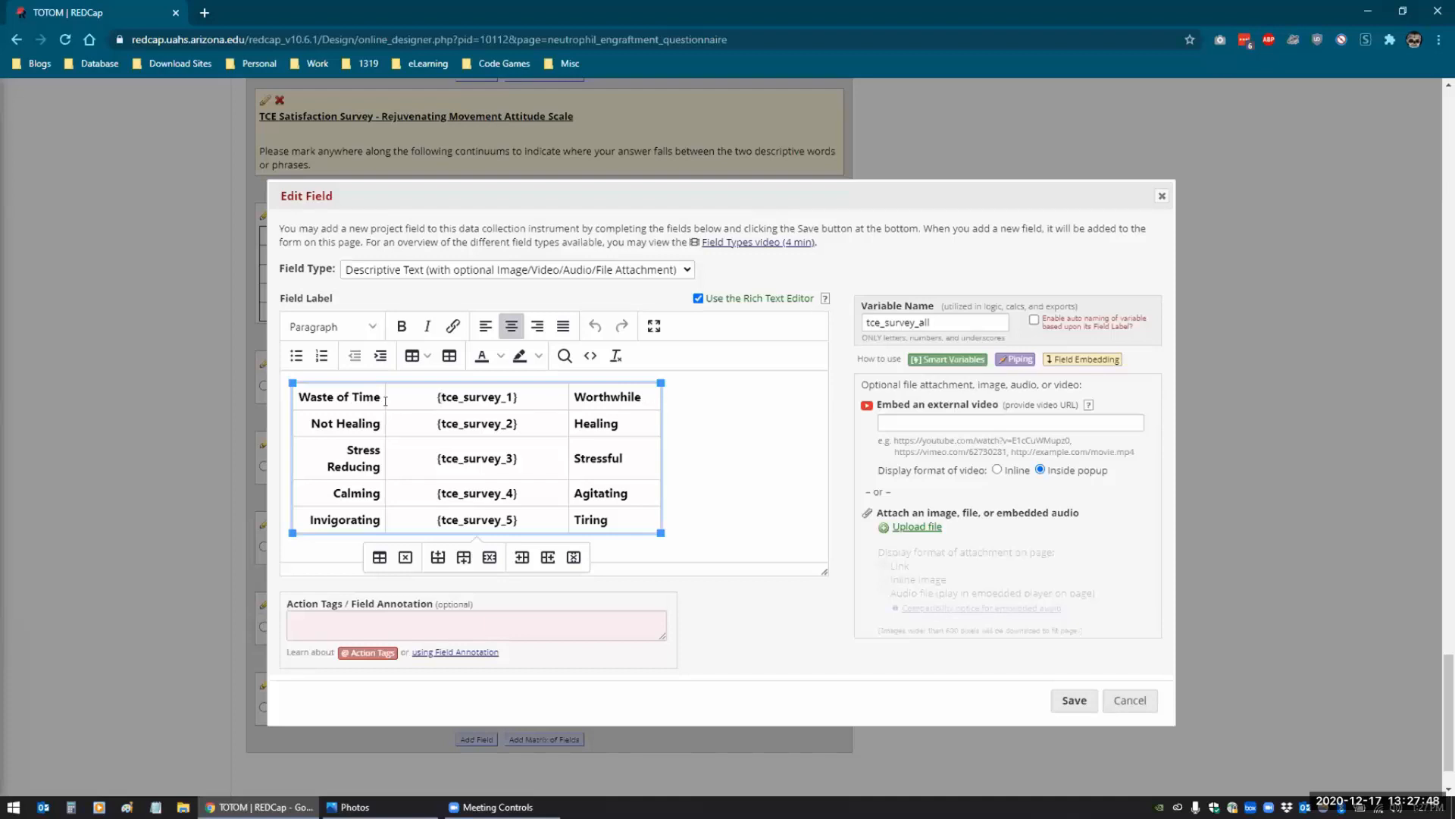
left_click(588, 356)
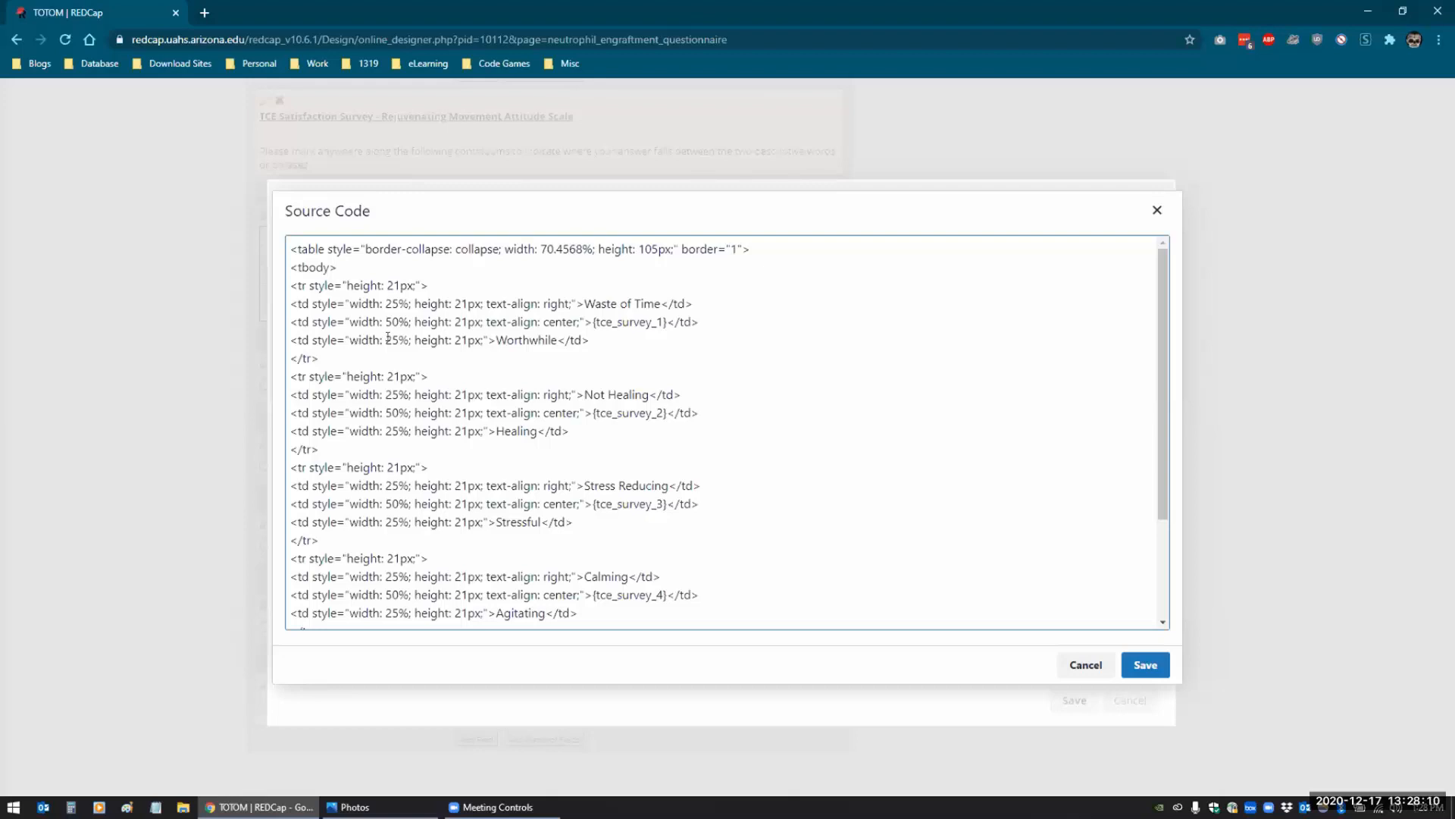
scroll(396, 417, "down", 2)
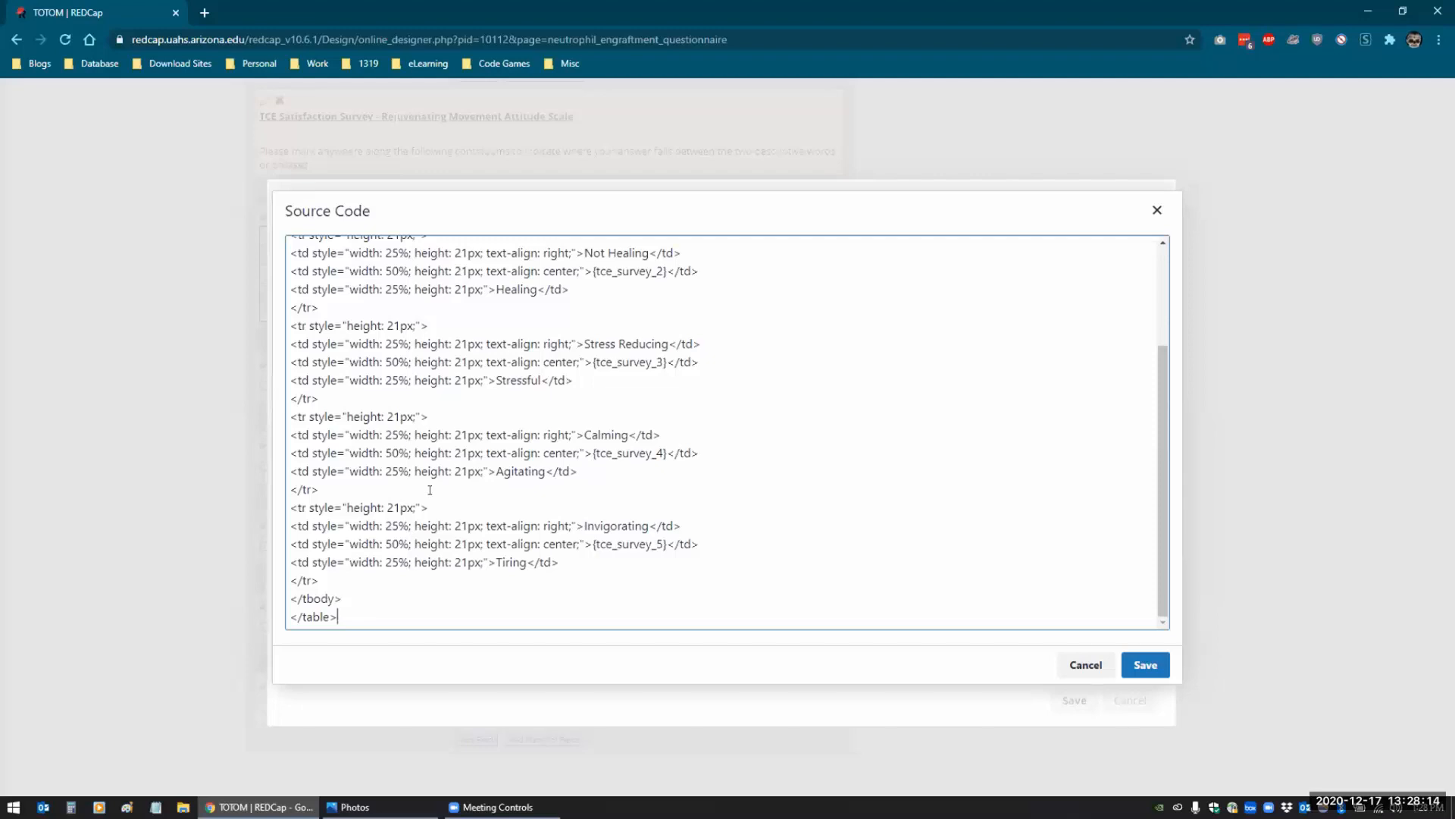
left_click(1085, 665)
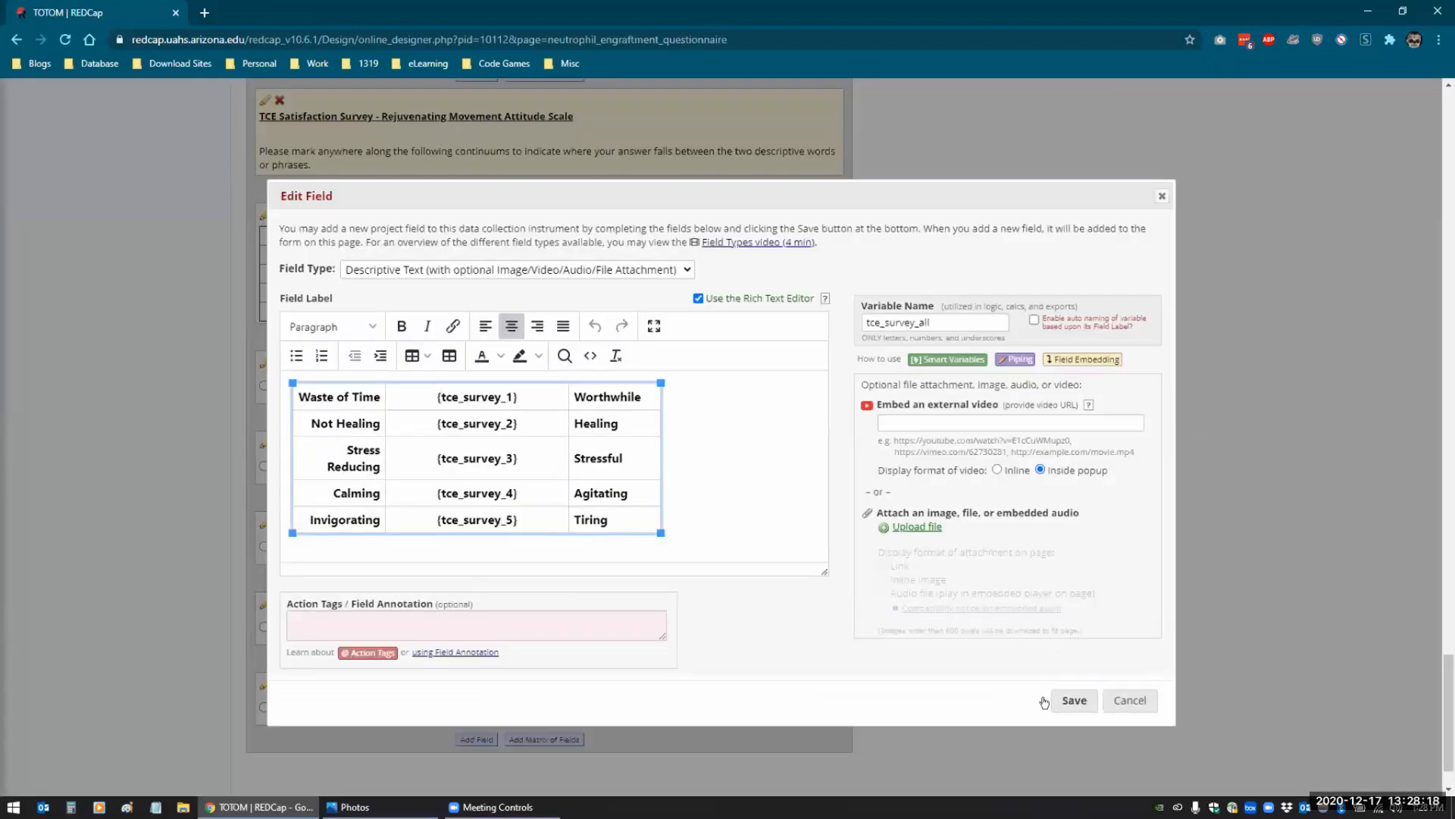
left_click(1117, 703)
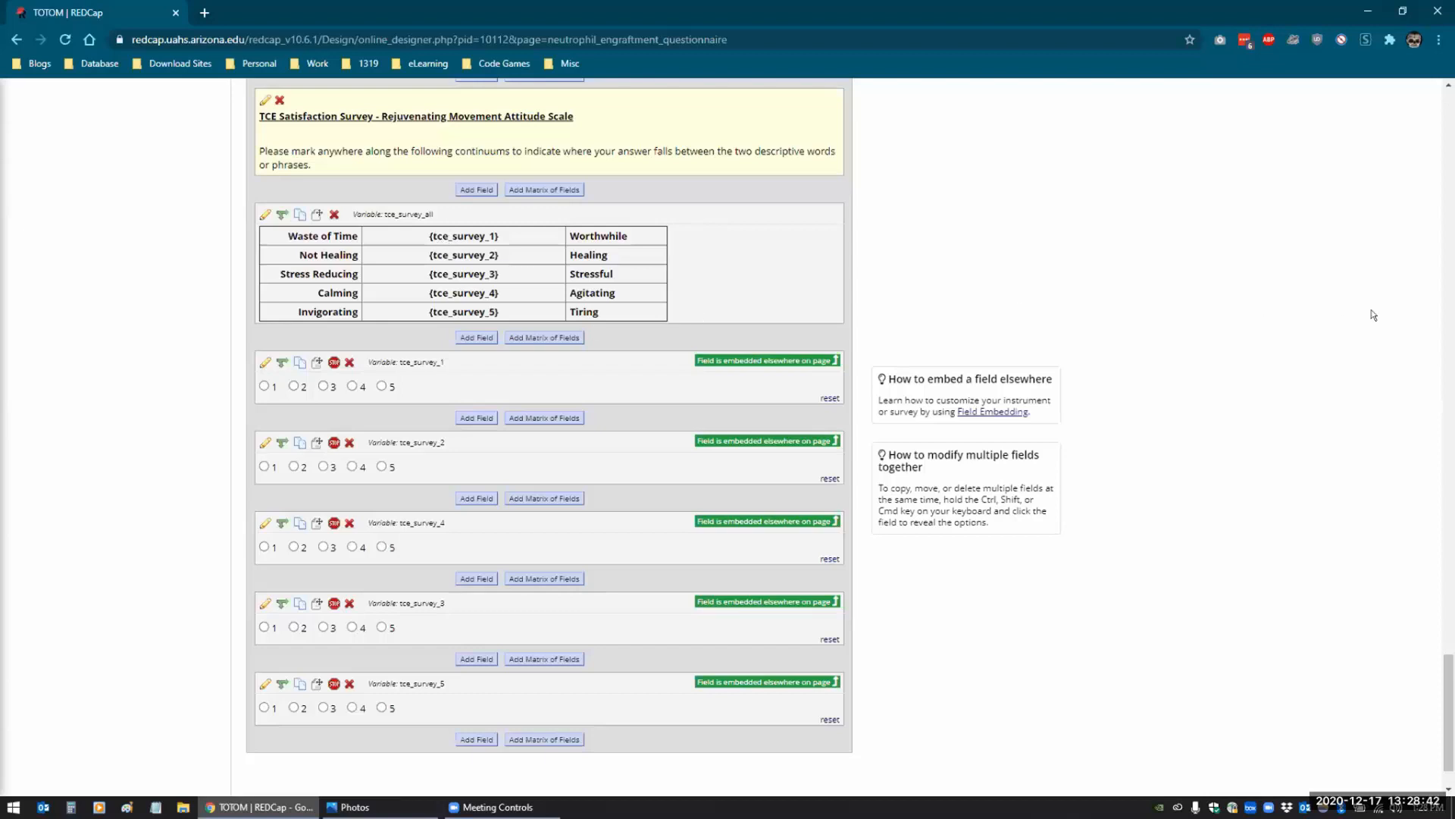
Start a new record and open its Neutrophil Engraftment Questionnaire form
left_click_drag(1449, 673, 1388, 95)
left_click(42, 366)
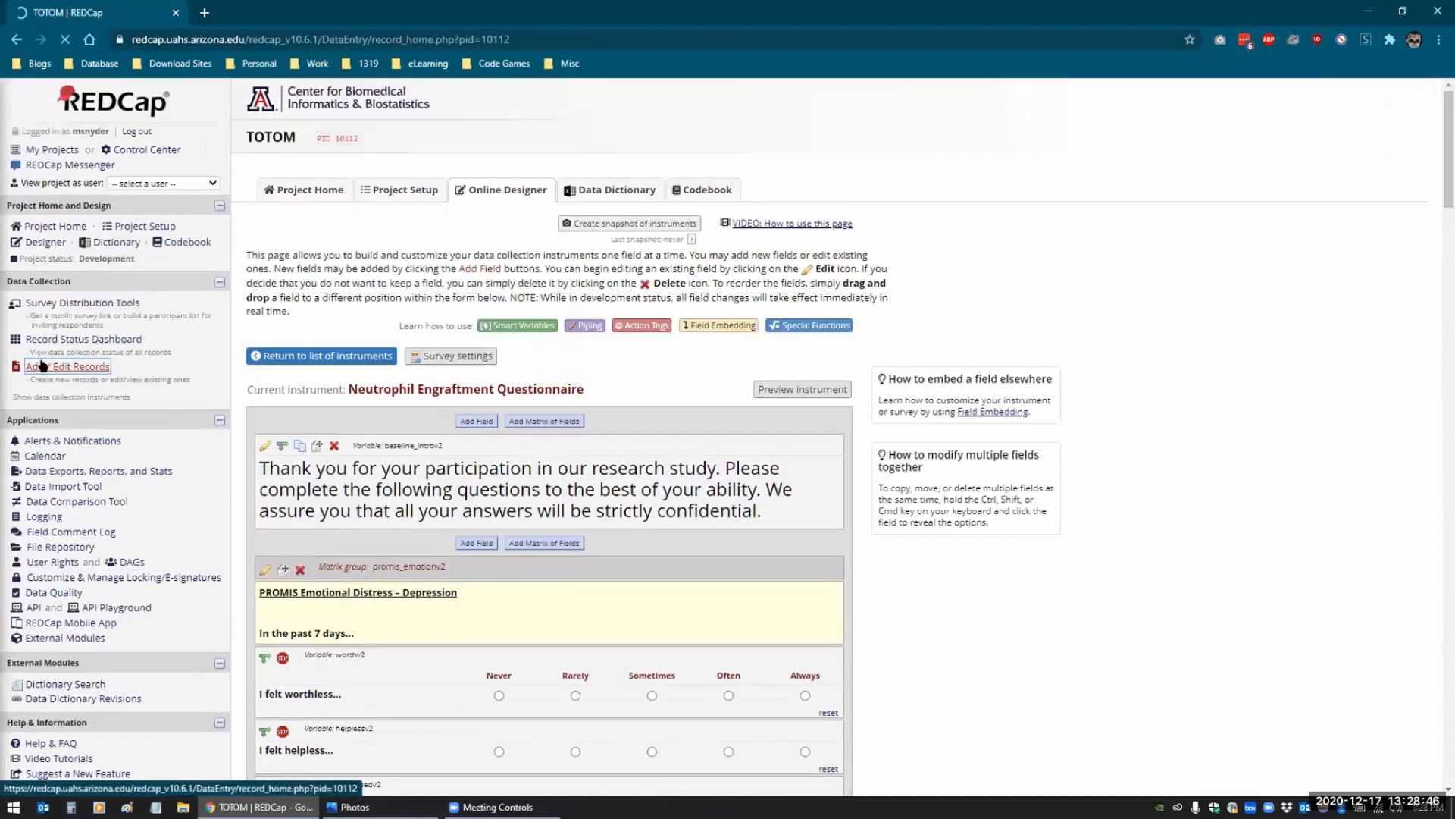
left_click(640, 361)
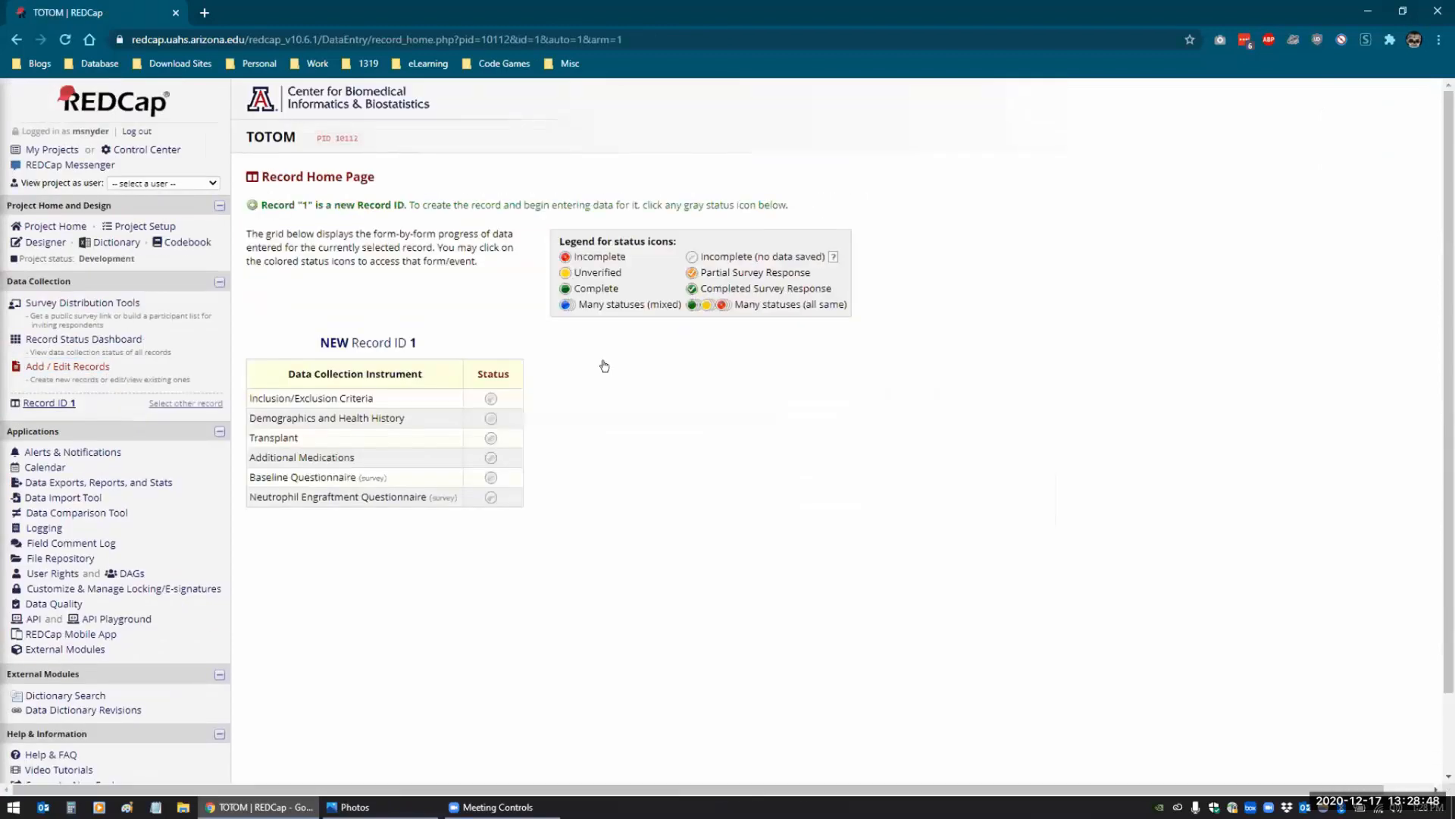
left_click(491, 497)
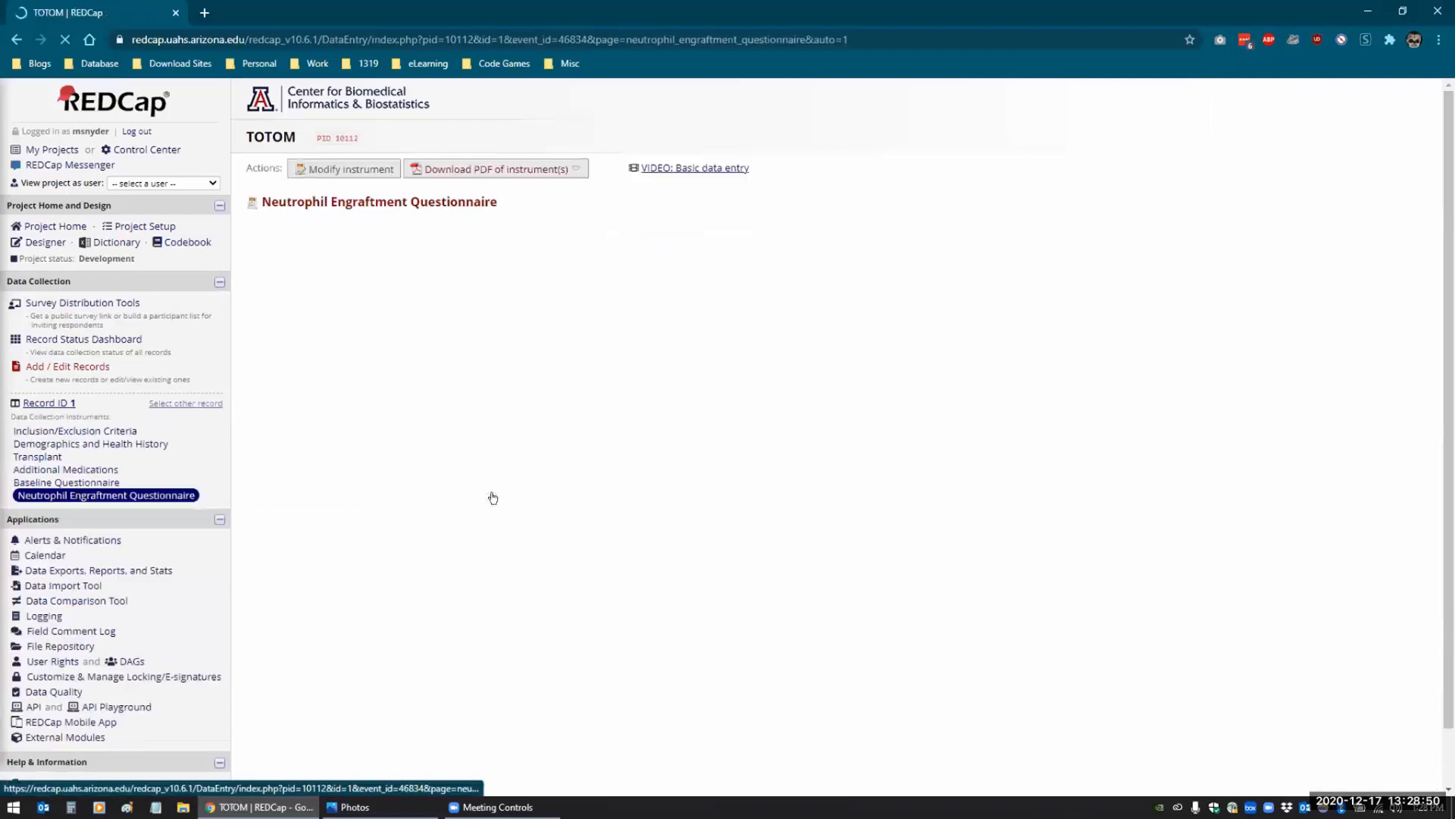
Show the form's TCE Satisfaction Survey table side by side with the scale_example.png image in Photos
scroll(645, 451, "down", 5)
scroll(645, 451, "down", 20)
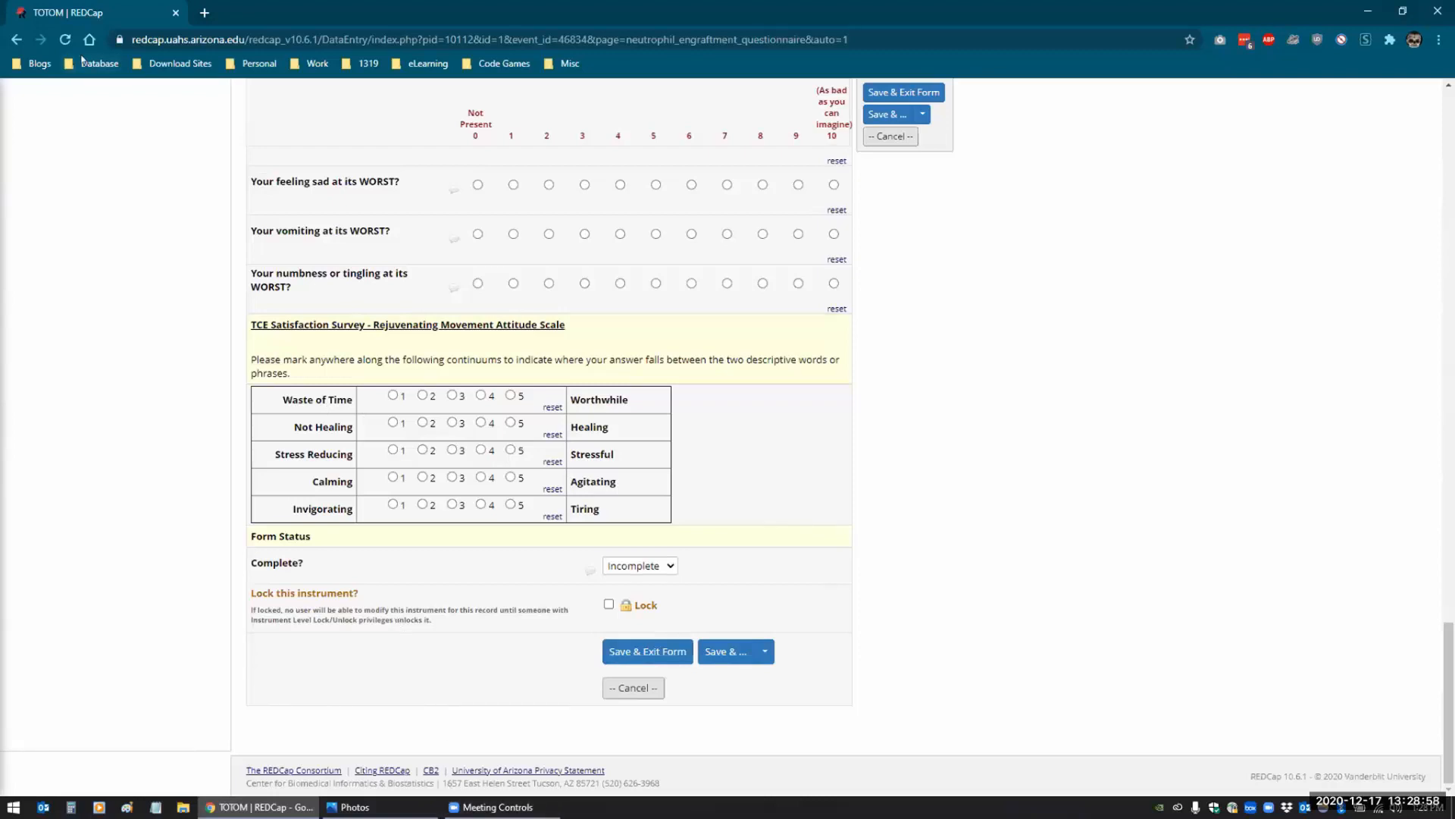
key("super+Left")
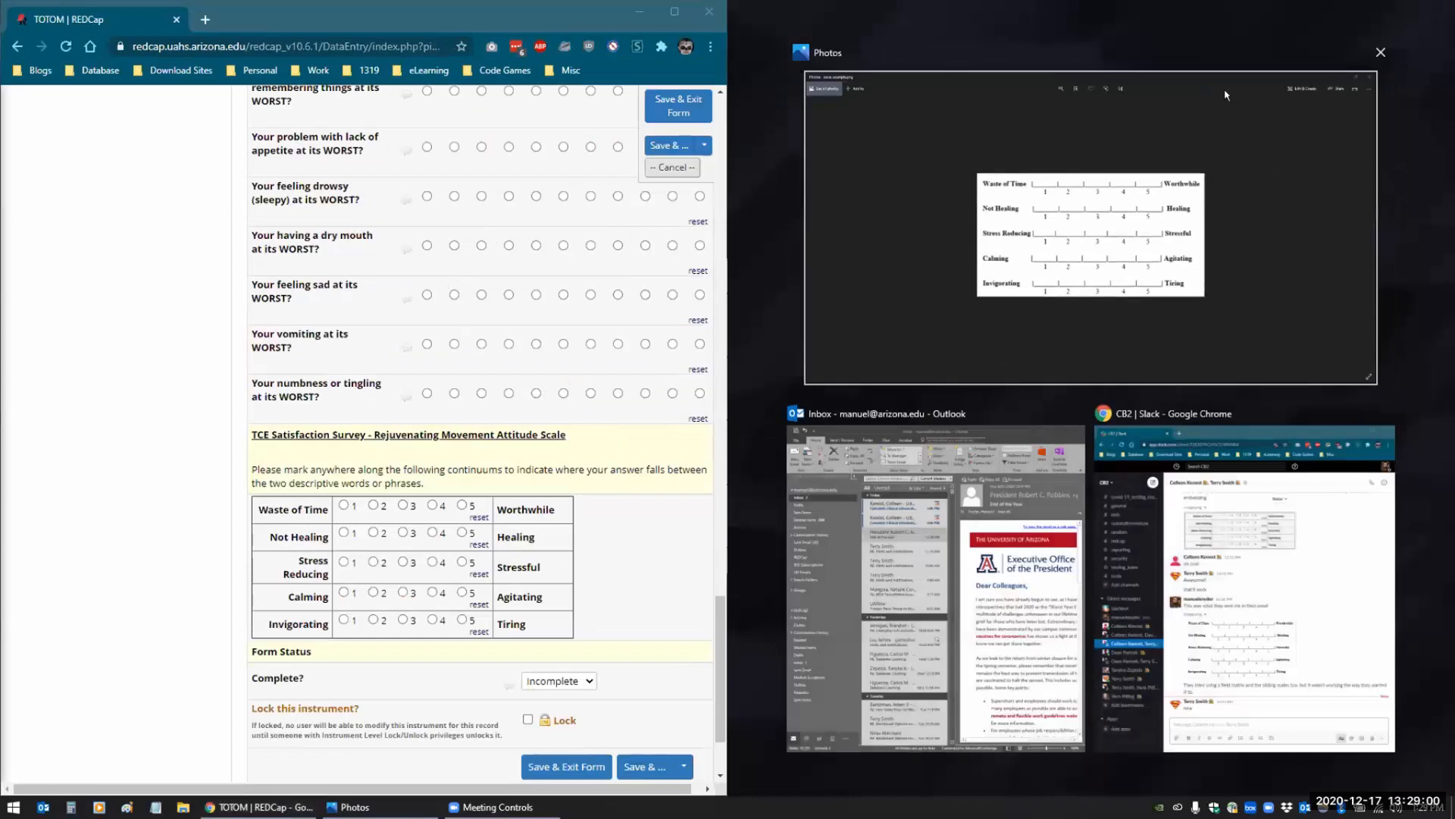
left_click(1222, 95)
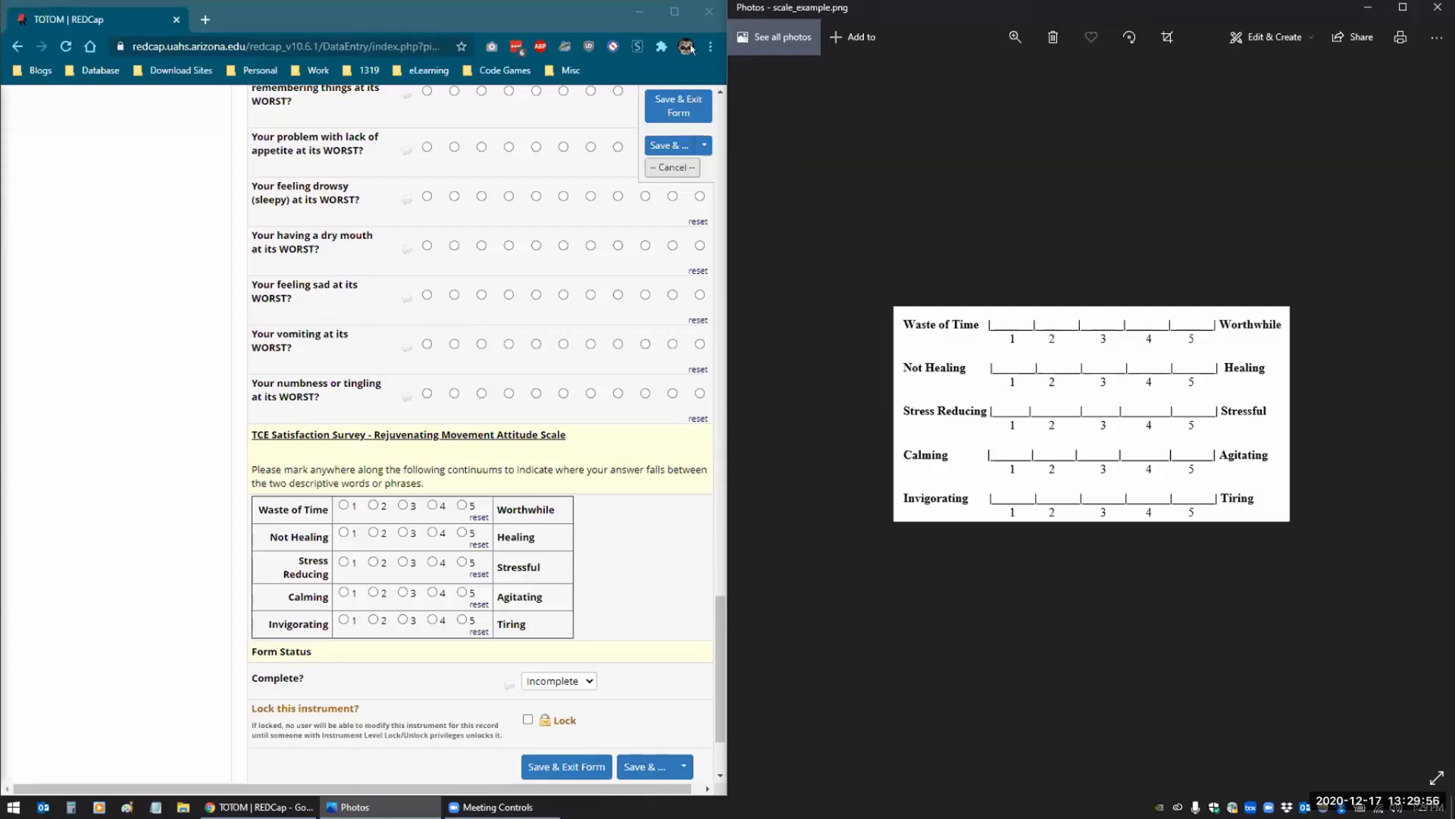
Return to modifying the Neutrophil Engraftment Questionnaire instrument and widen the browser window to nearly the full screen
left_click(578, 27)
scroll(200, 305, "up", 20)
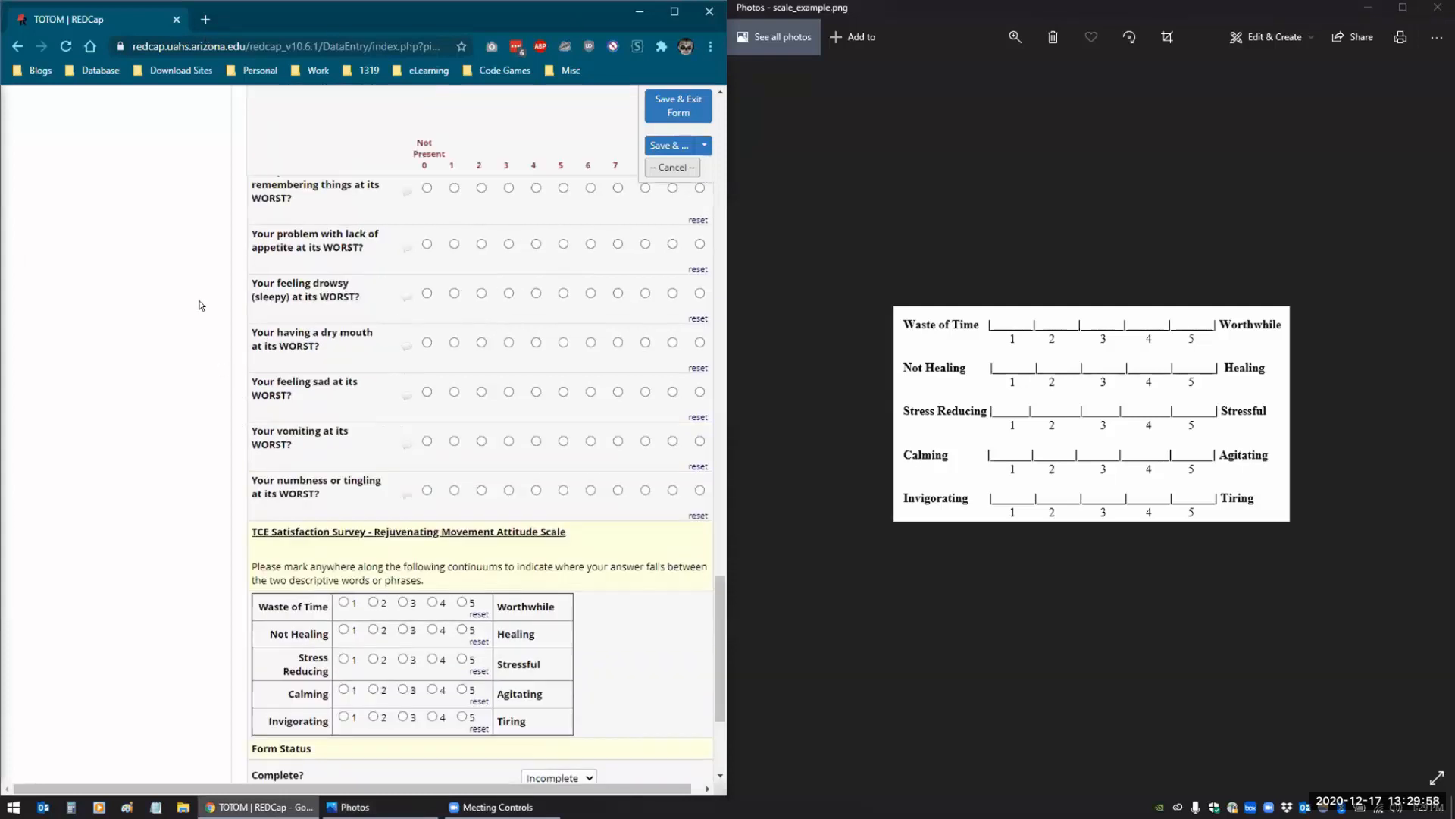
scroll(201, 305, "up", 5)
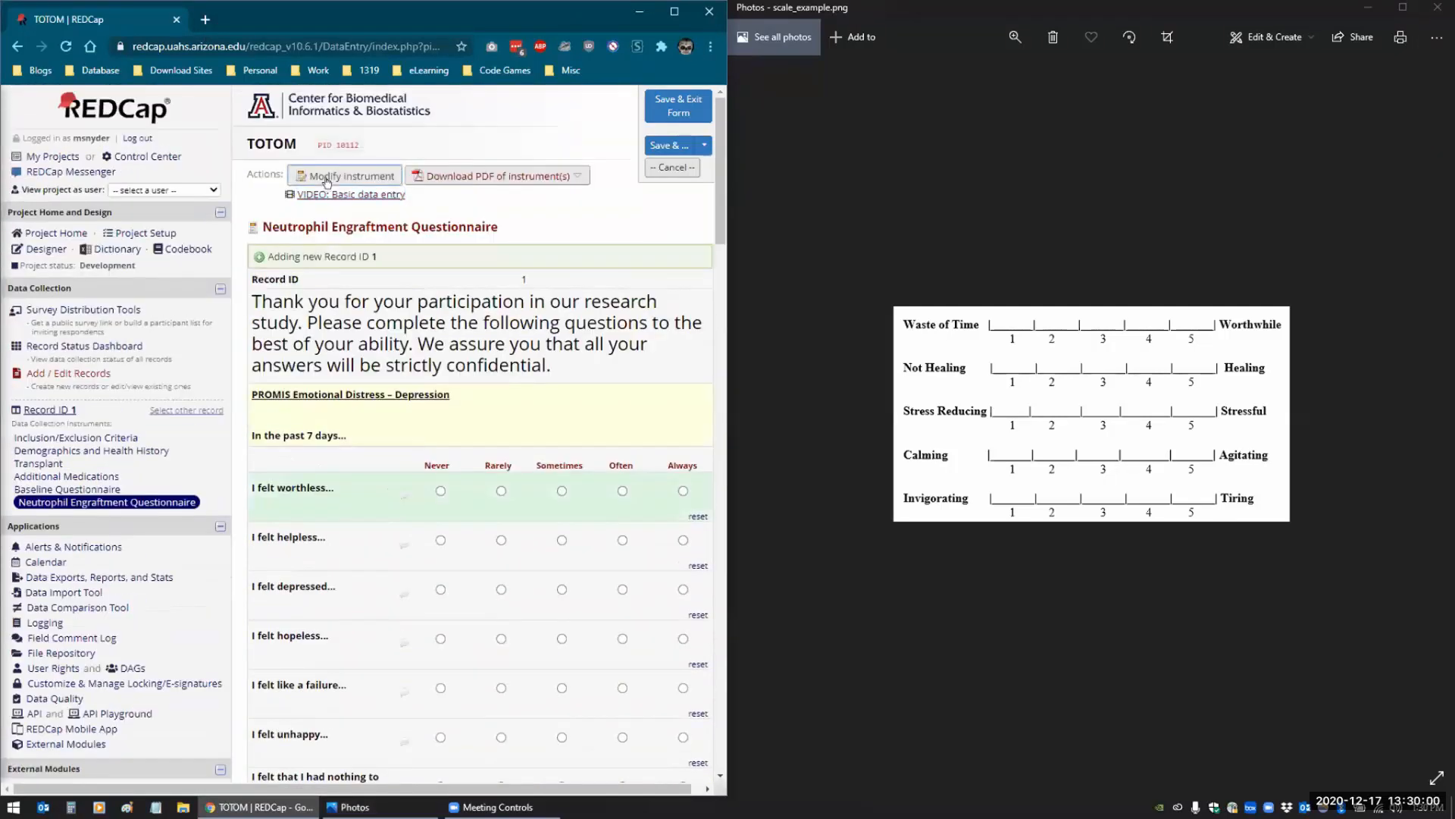
left_click(337, 177)
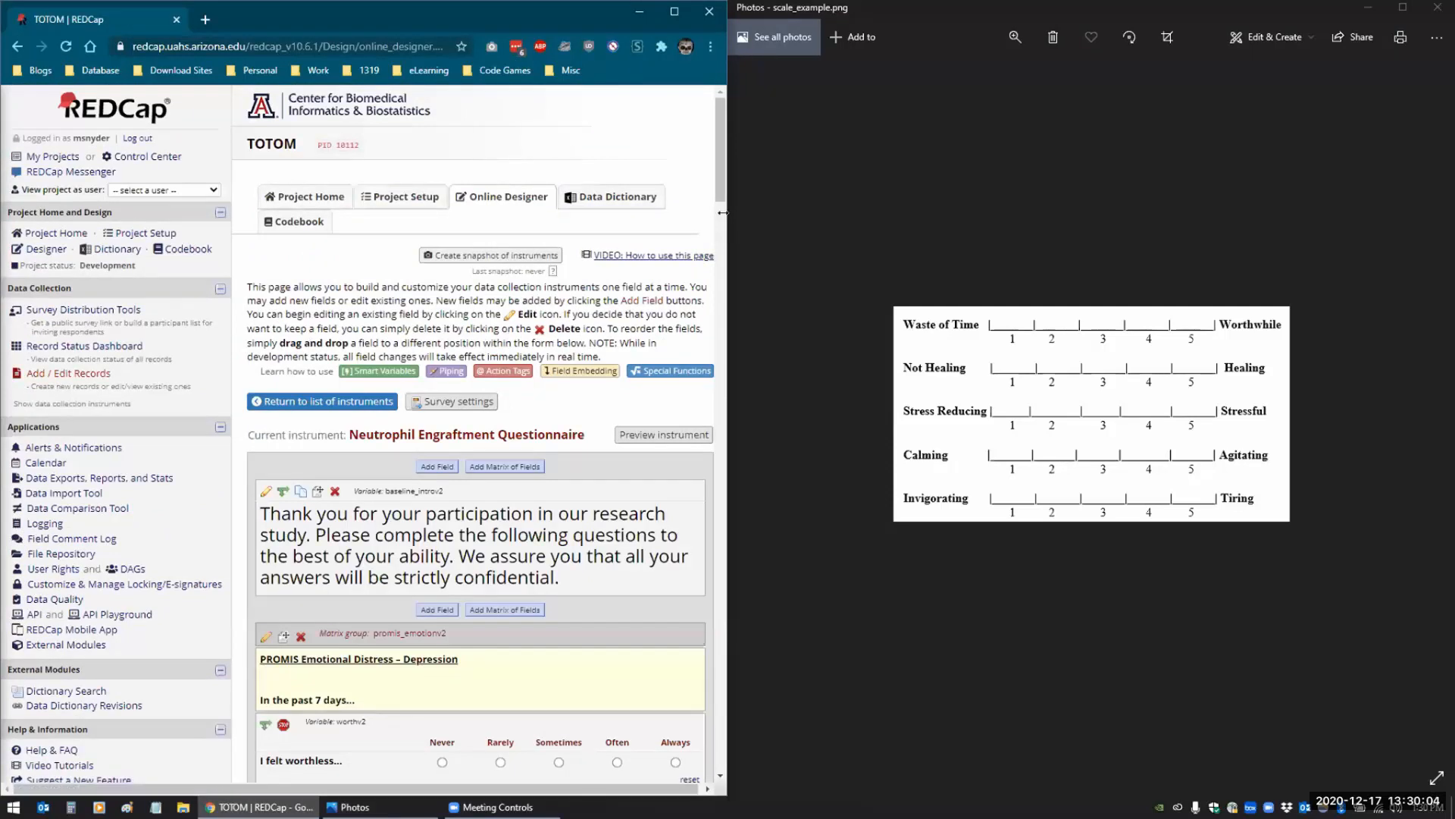
left_click_drag(722, 213, 1441, 213)
Add a new Descriptive Text field after tce_survey_5 and enable the Rich Text Editor for its label
scroll(529, 678, "down", 15)
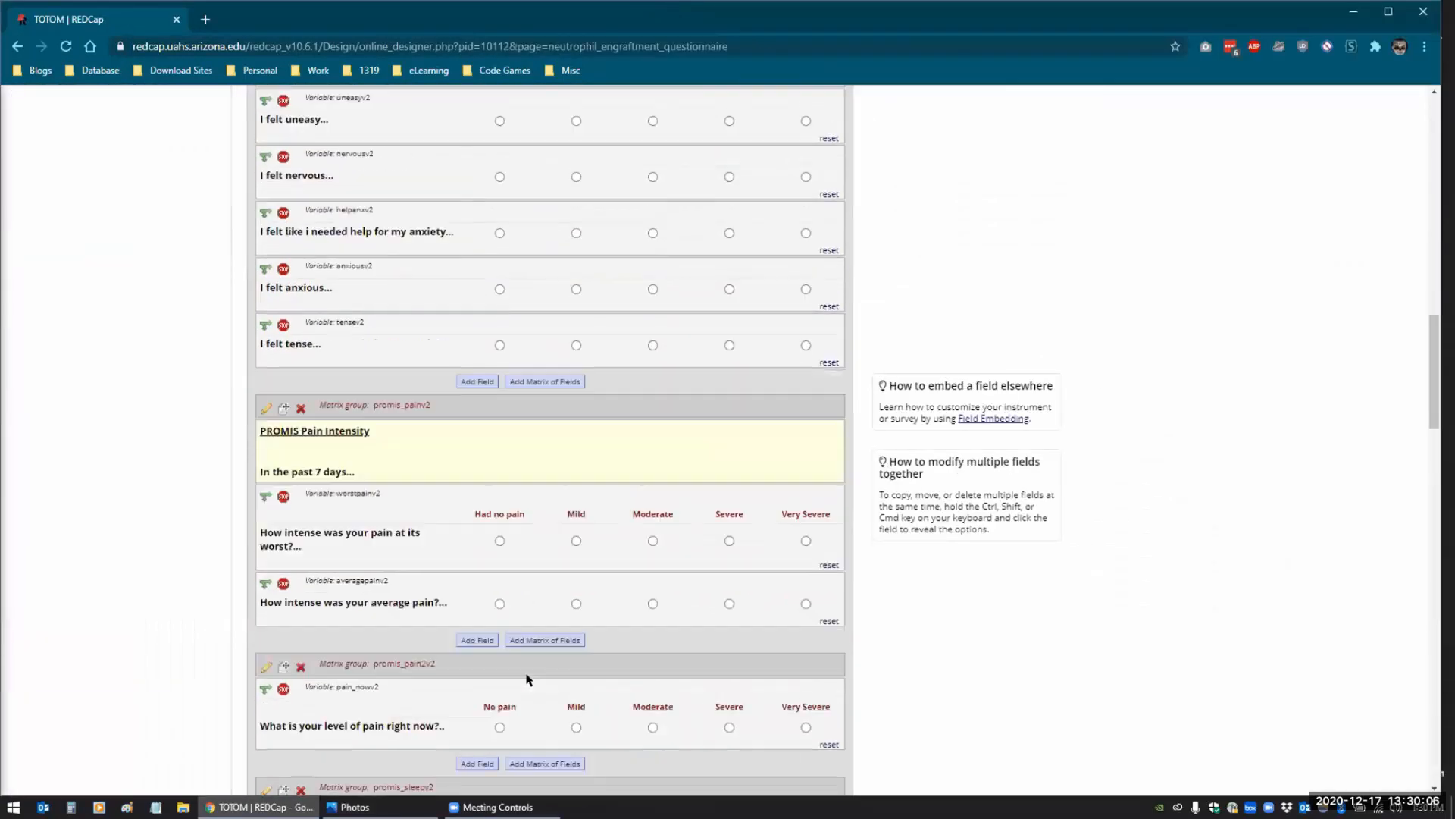
scroll(528, 679, "down", 20)
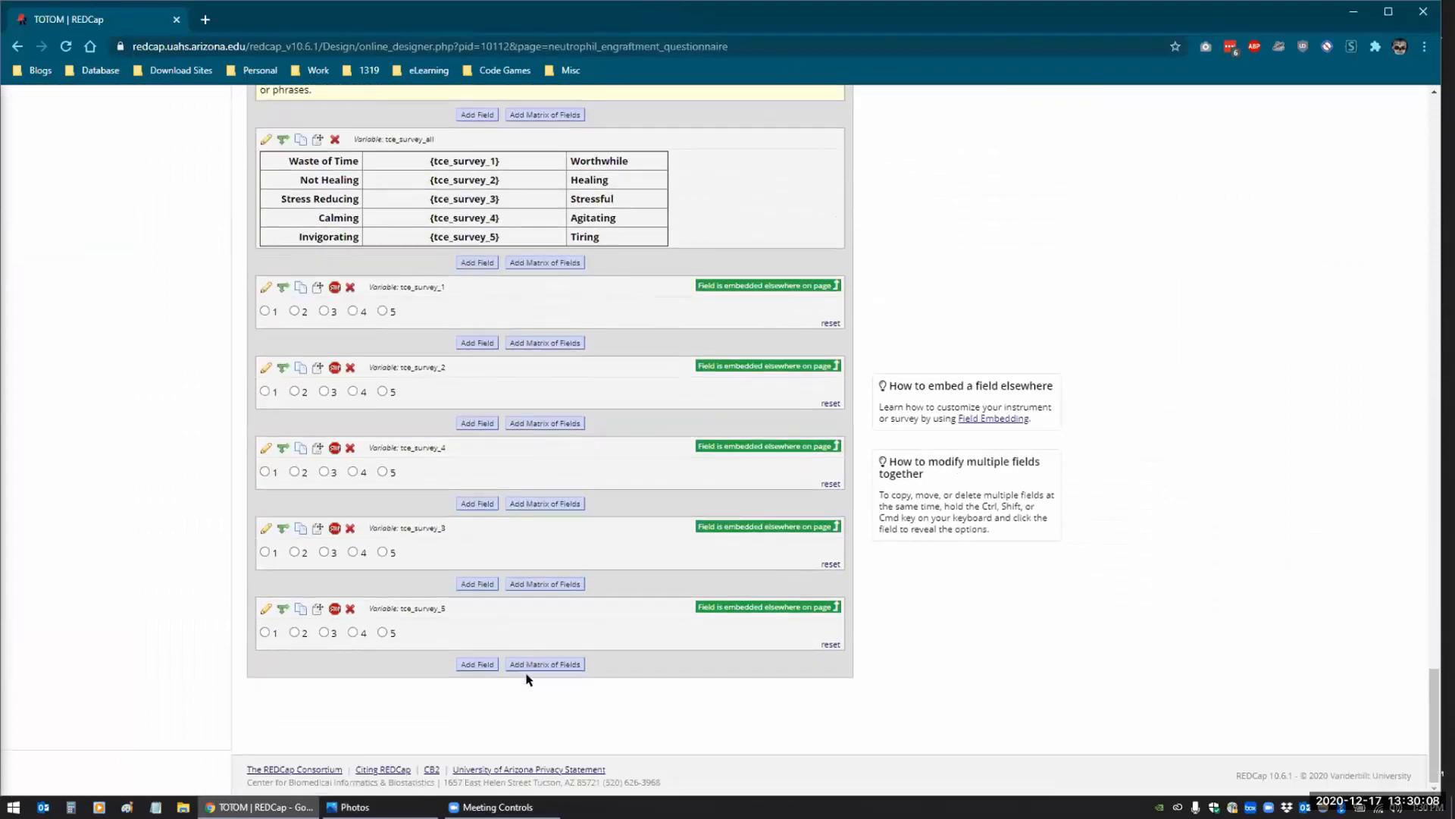
left_click(480, 663)
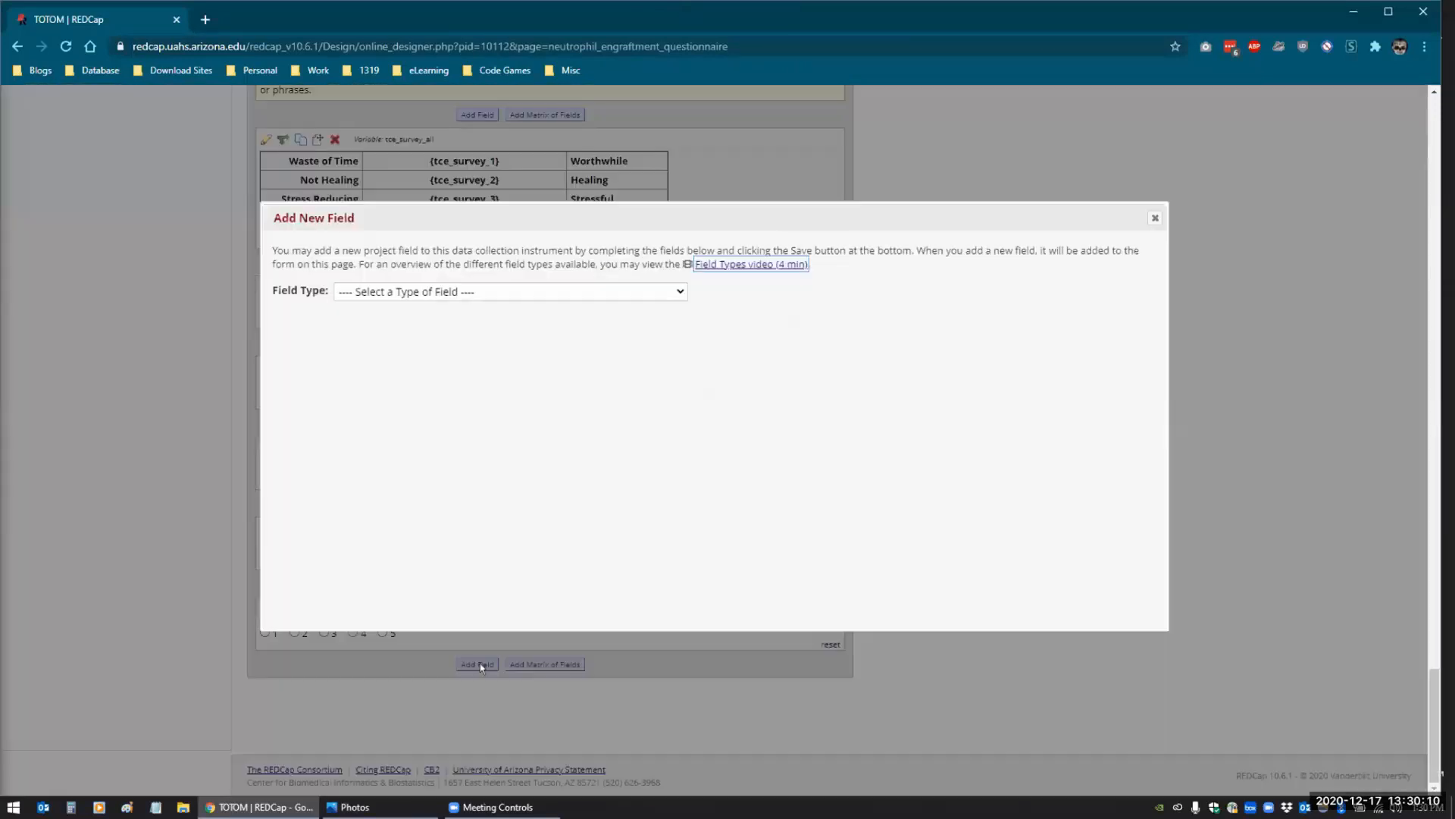
left_click(409, 291)
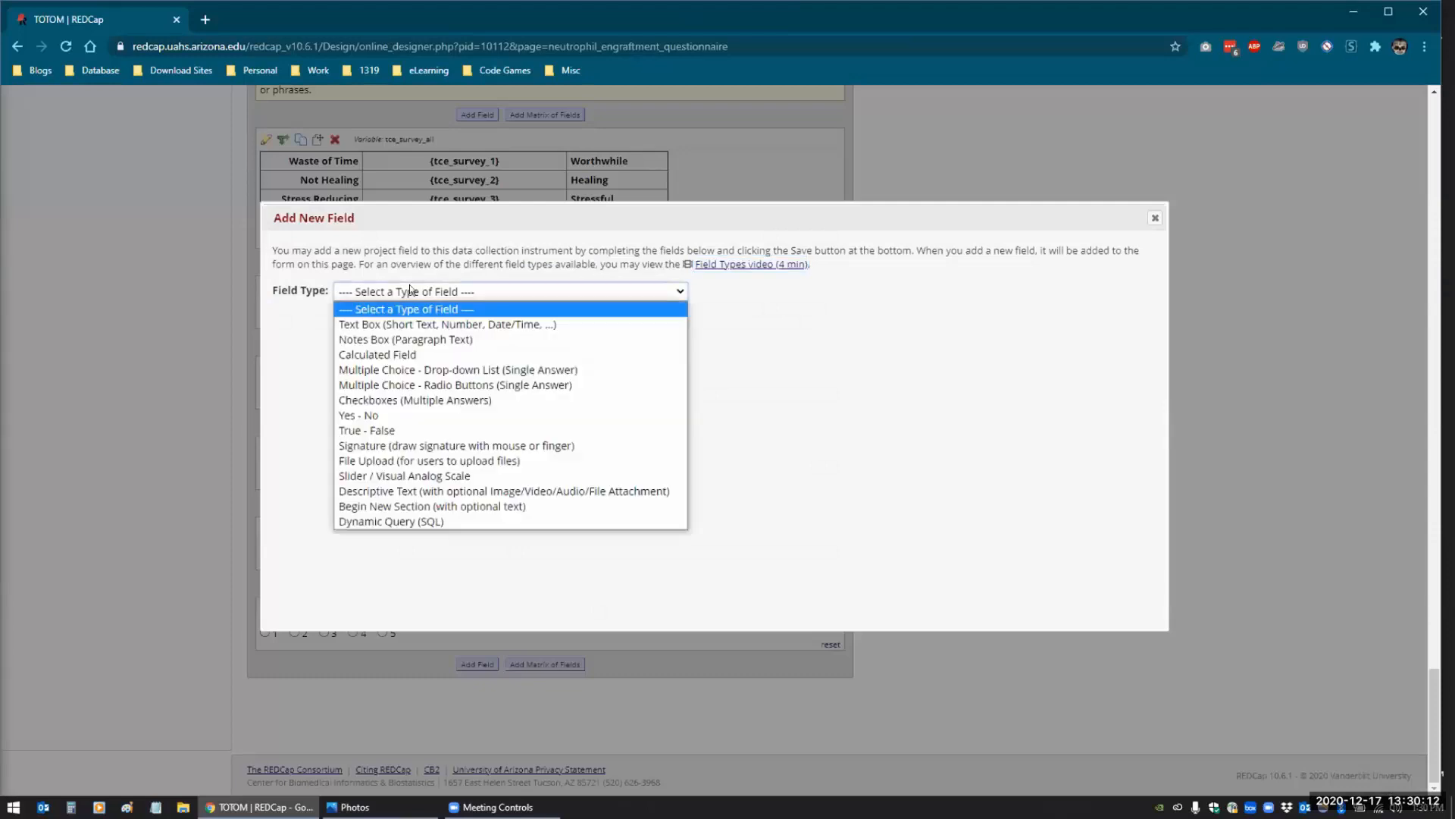
left_click(394, 325)
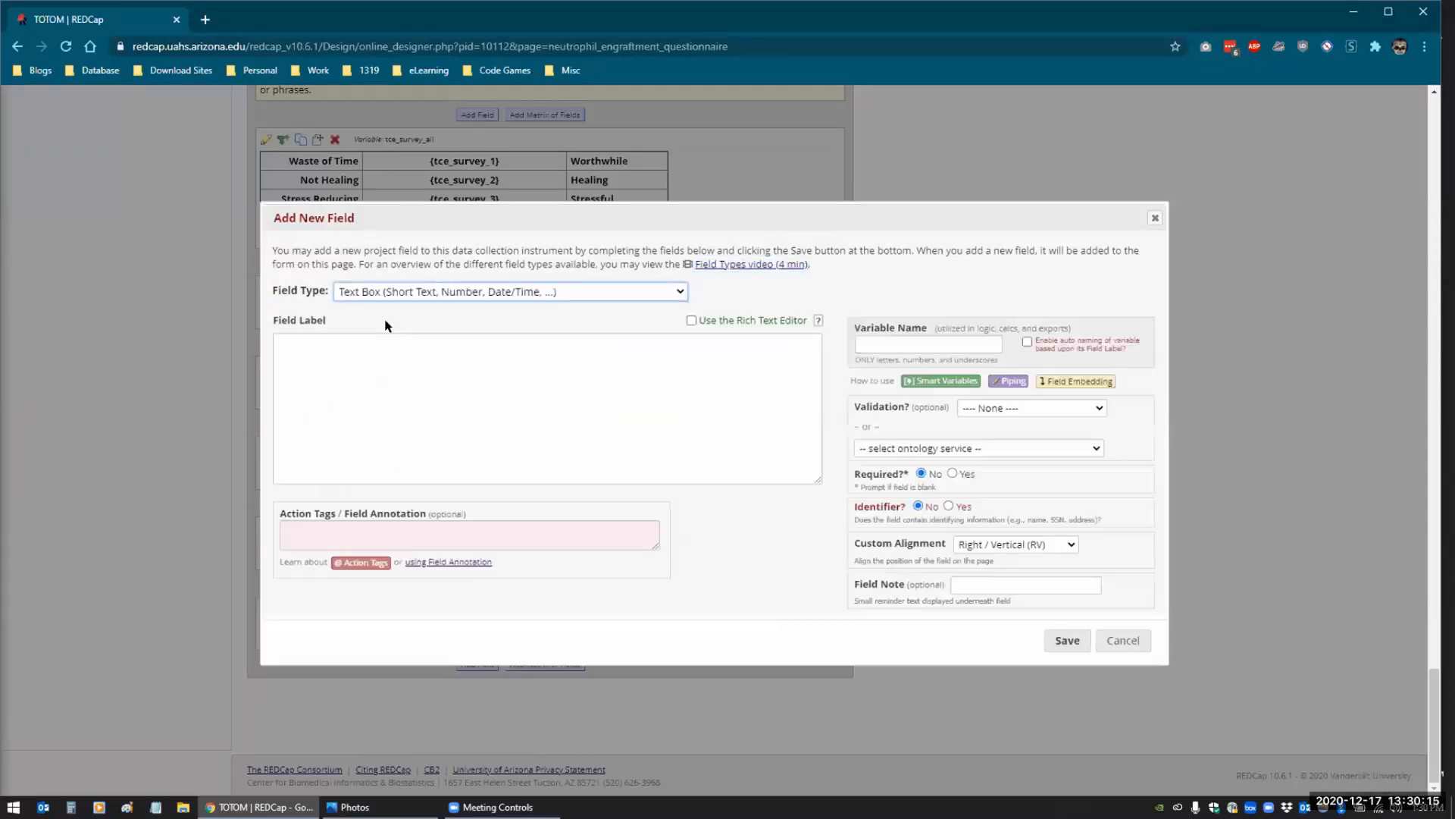
left_click(349, 288)
left_click(382, 481)
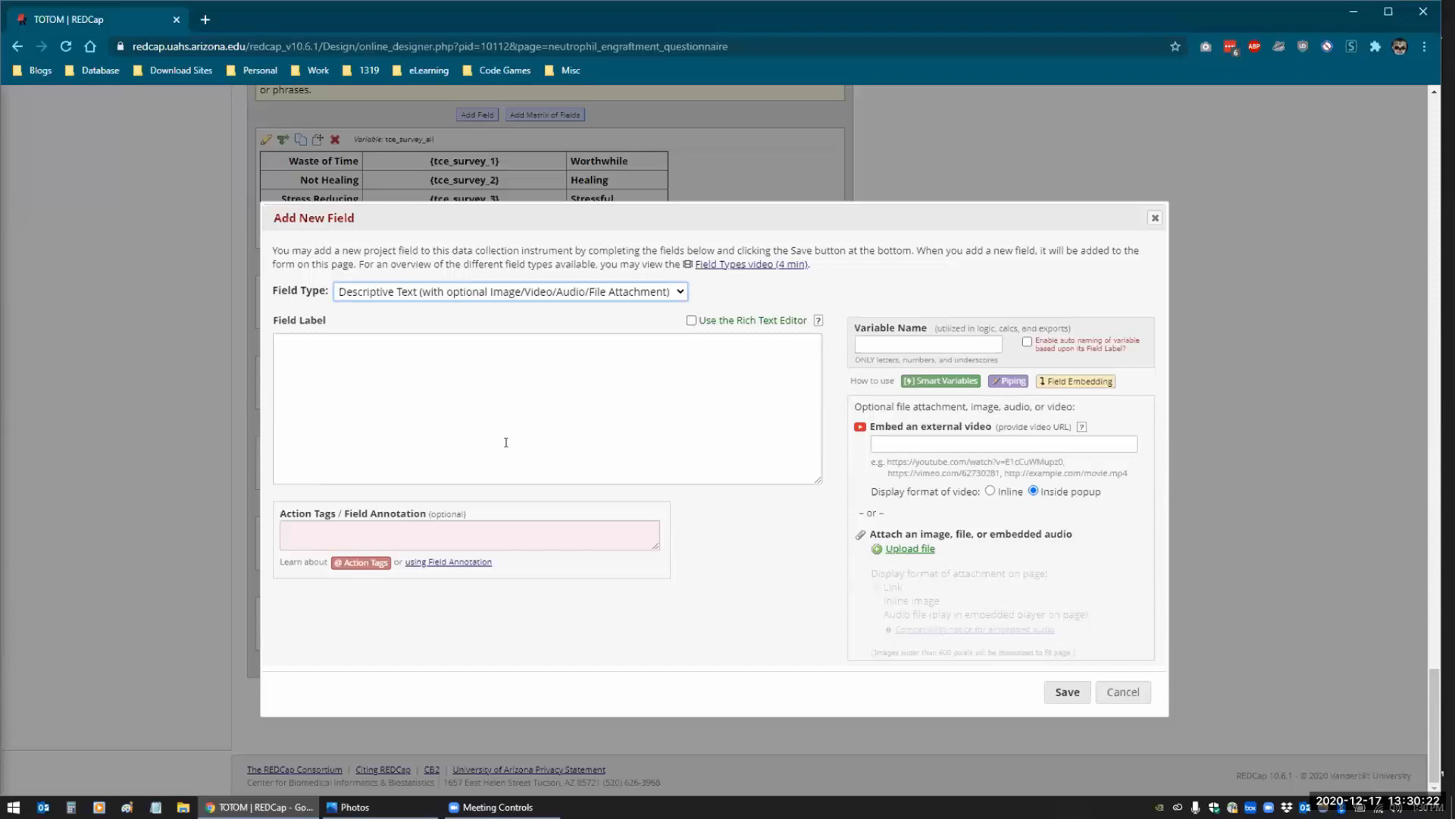
left_click(691, 321)
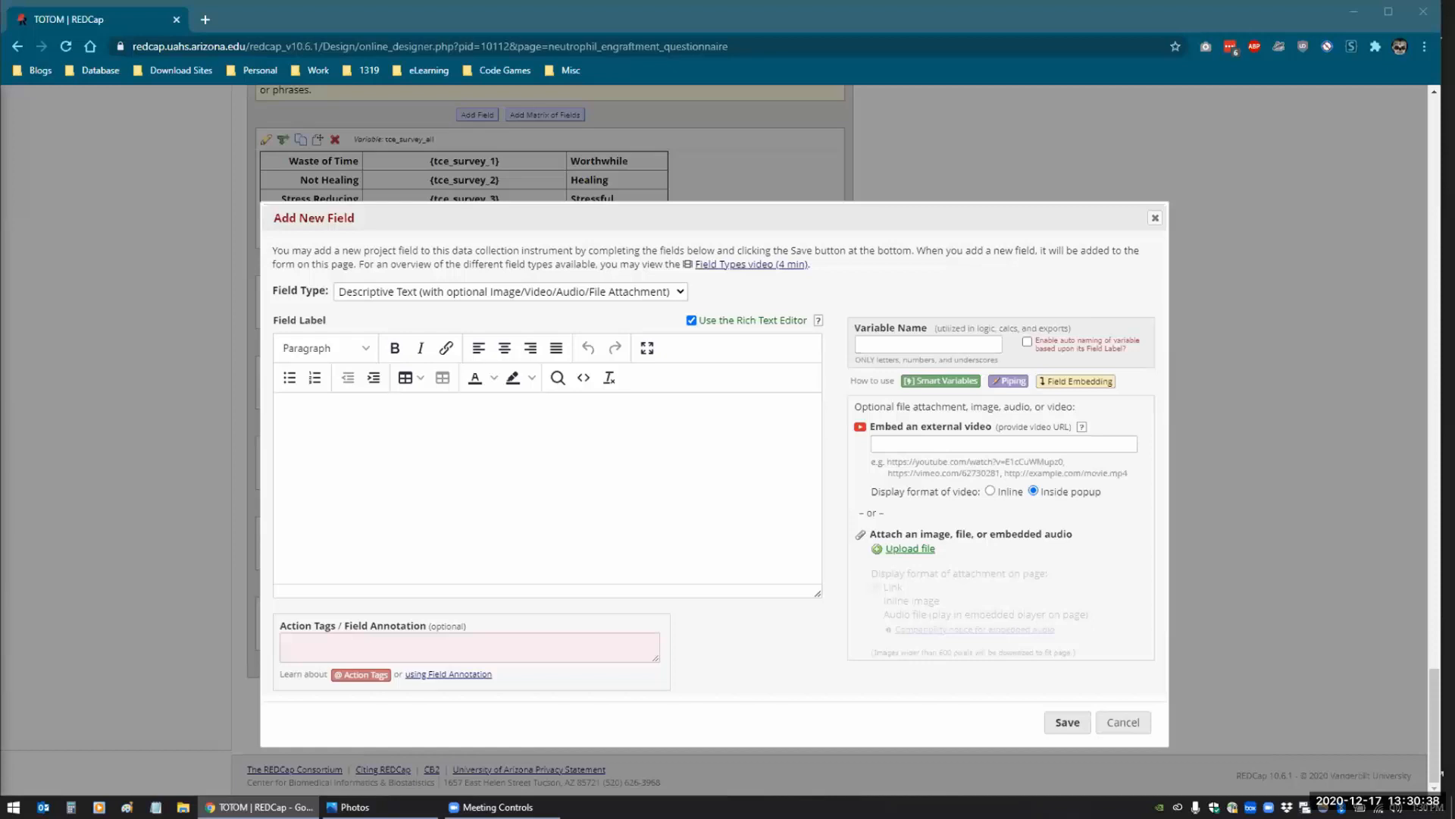
Insert a table with three columns and five rows into the new field's label
left_click(308, 436)
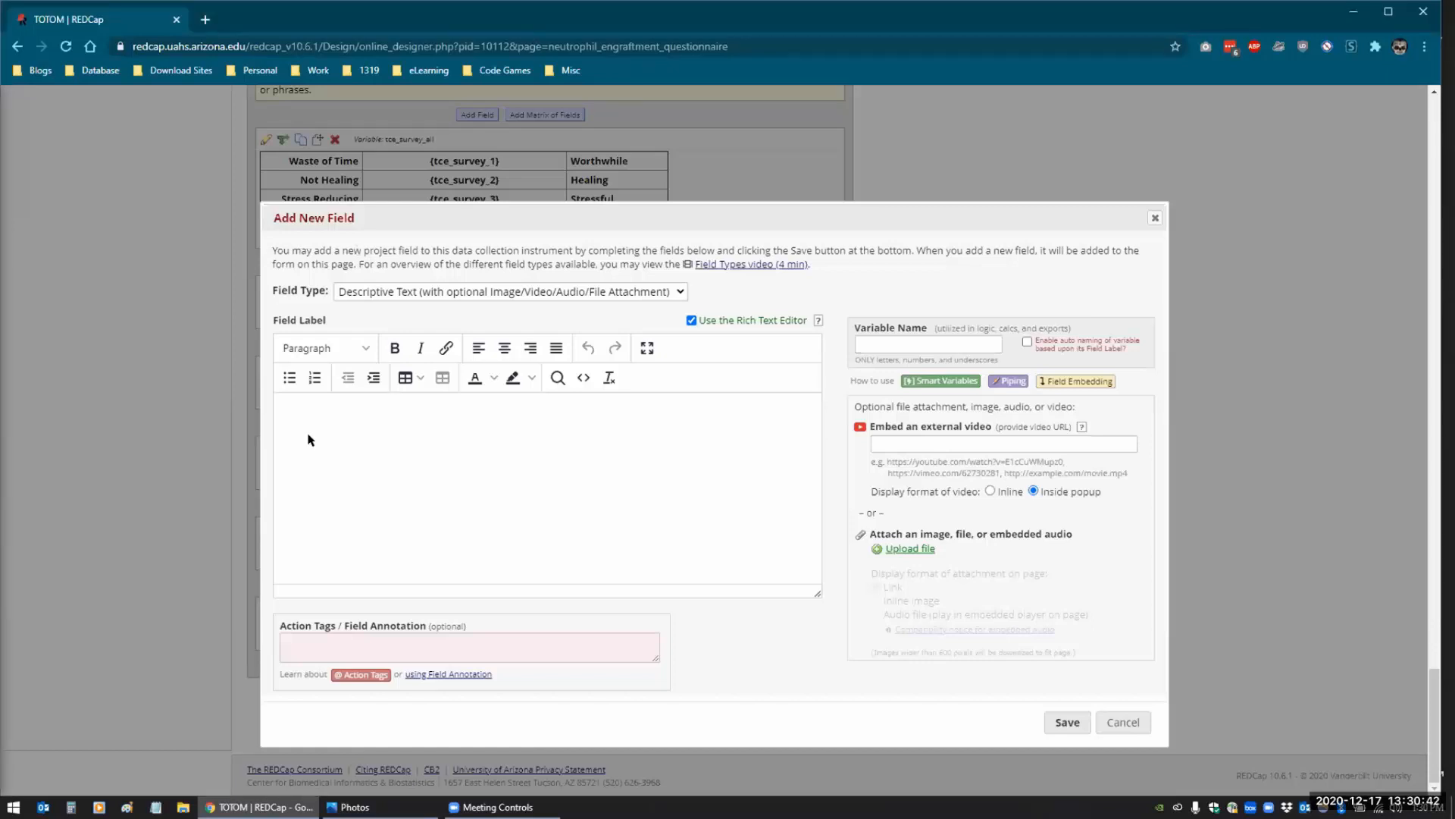
left_click(419, 378)
mouse_move(445, 405)
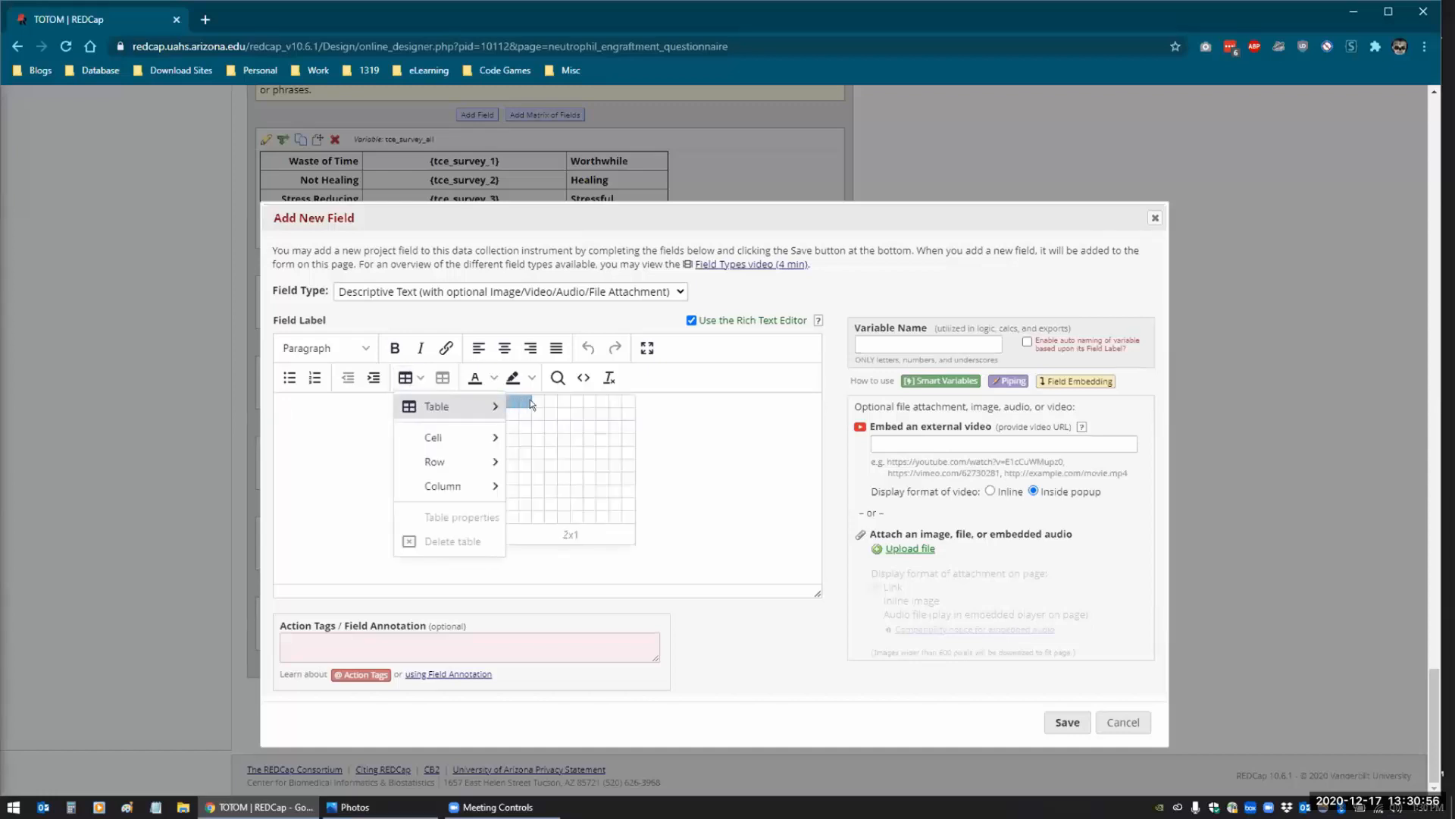
left_click(531, 448)
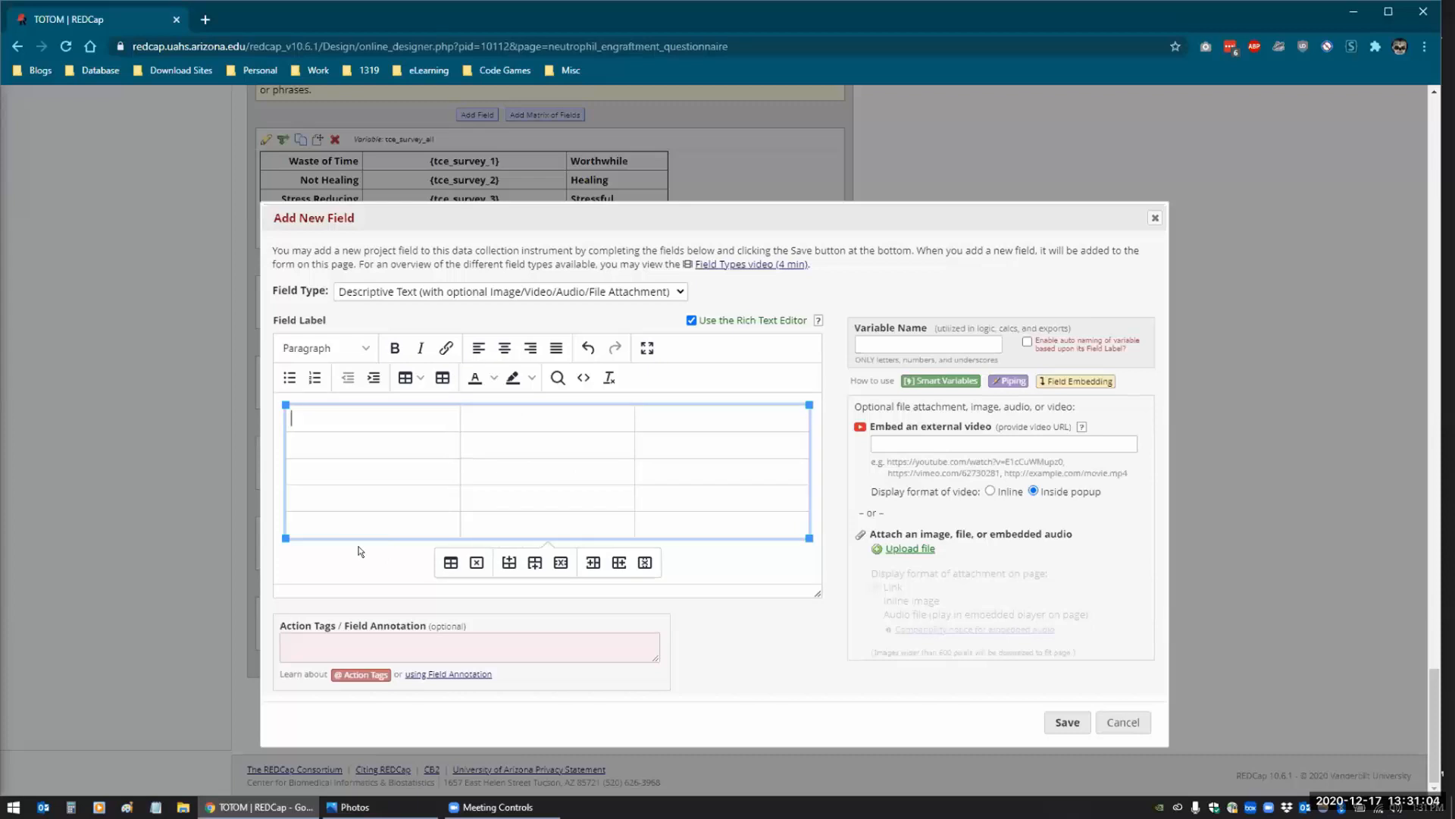
Fill the table's first row with Label in the outer cells and {field_name} in the middle cell
type("Label Label")
left_click(502, 409)
type("{field_")
type("name}")
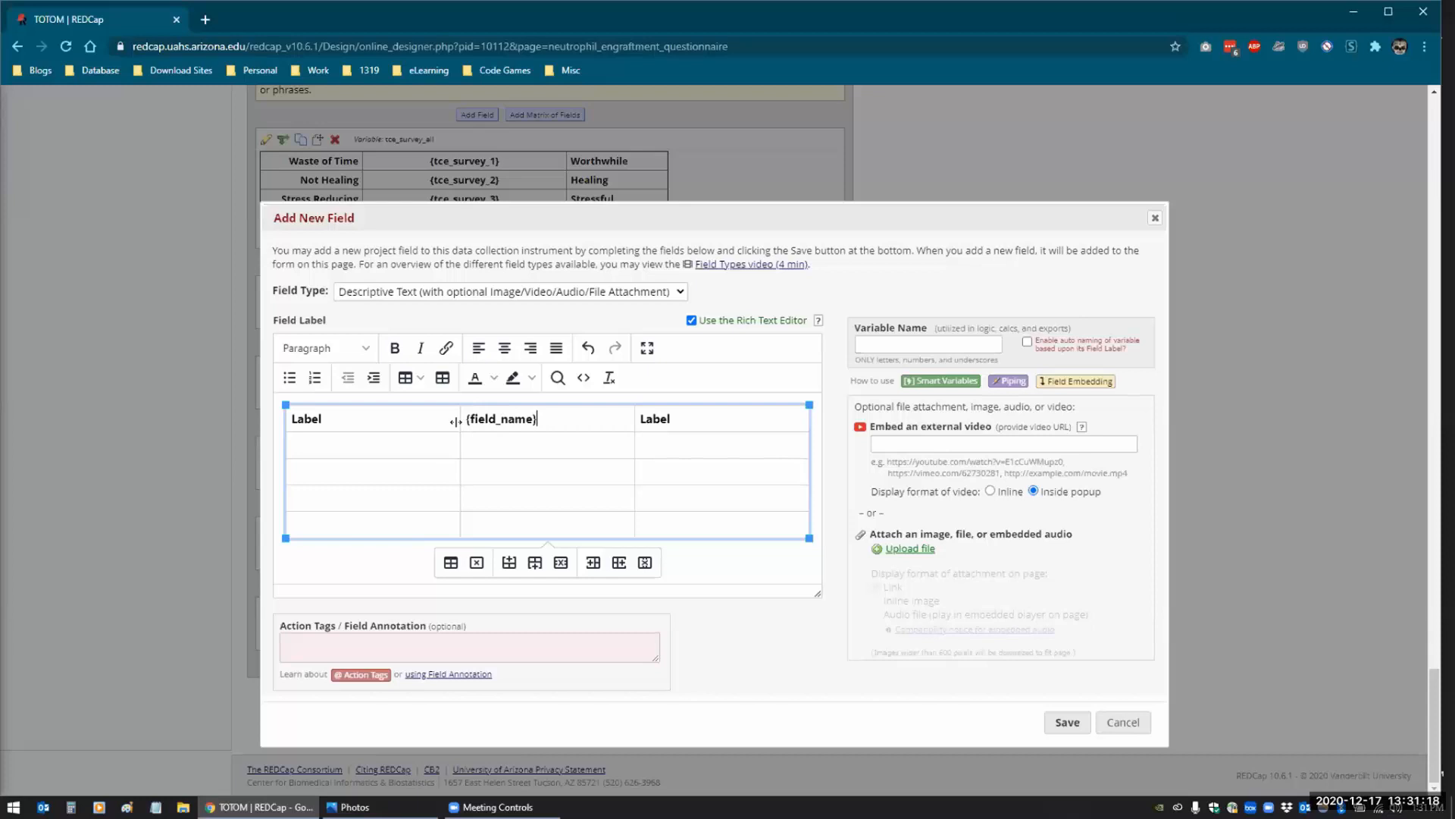
Examine the first row's markup and the table's width style in the label's source code
left_click(581, 377)
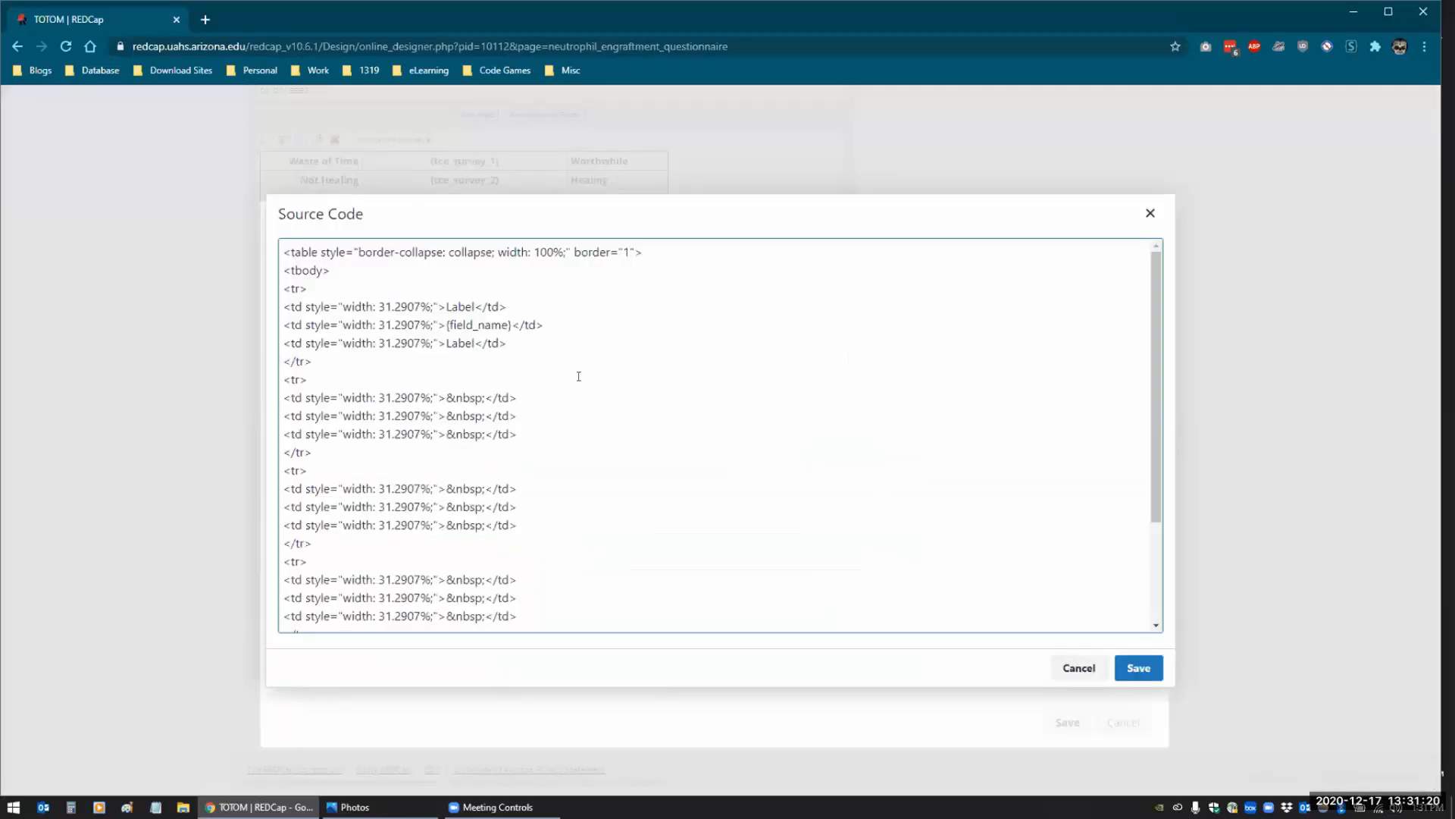
left_click_drag(515, 361, 267, 293)
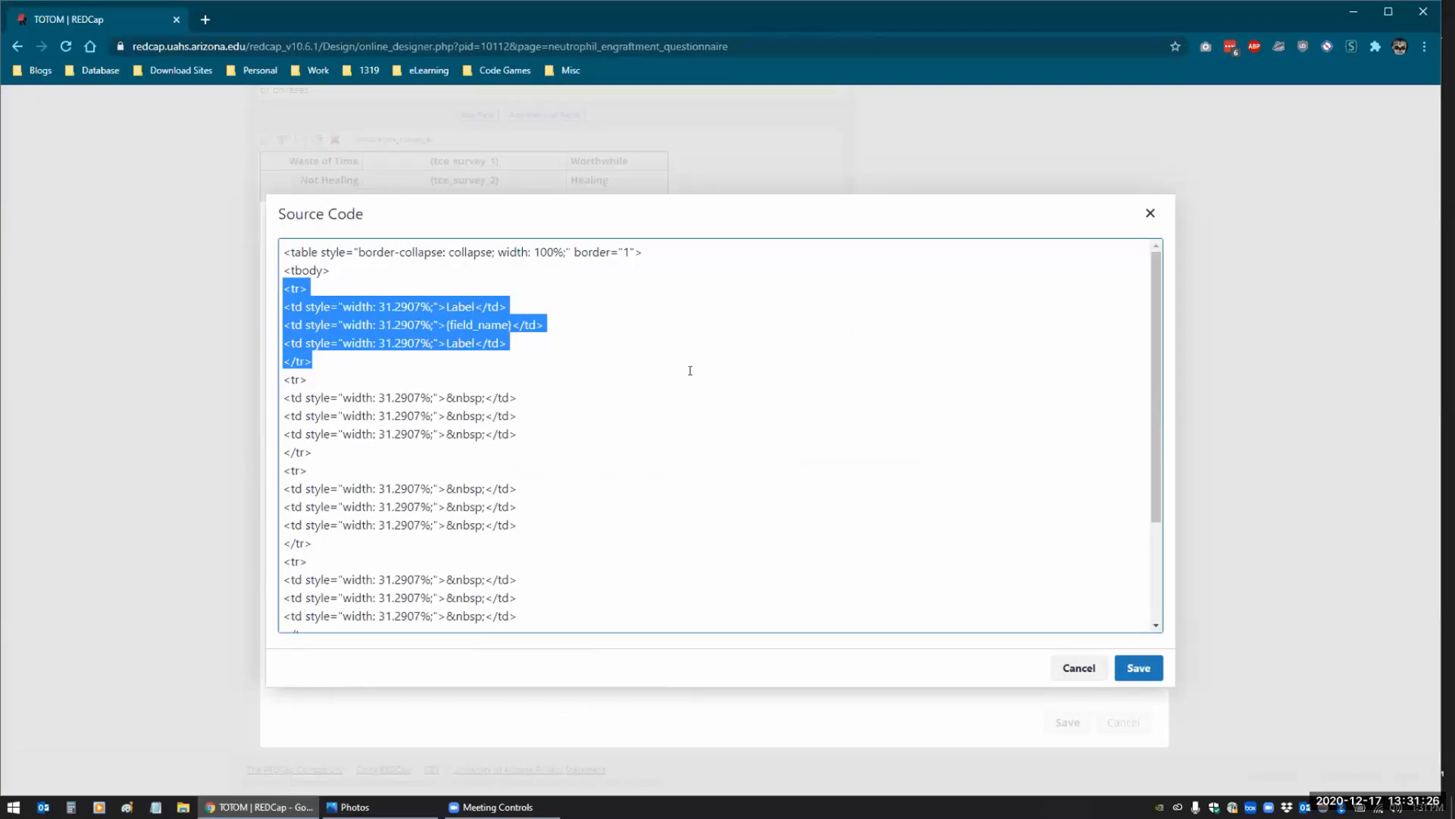
double_click(543, 251)
left_click(1130, 670)
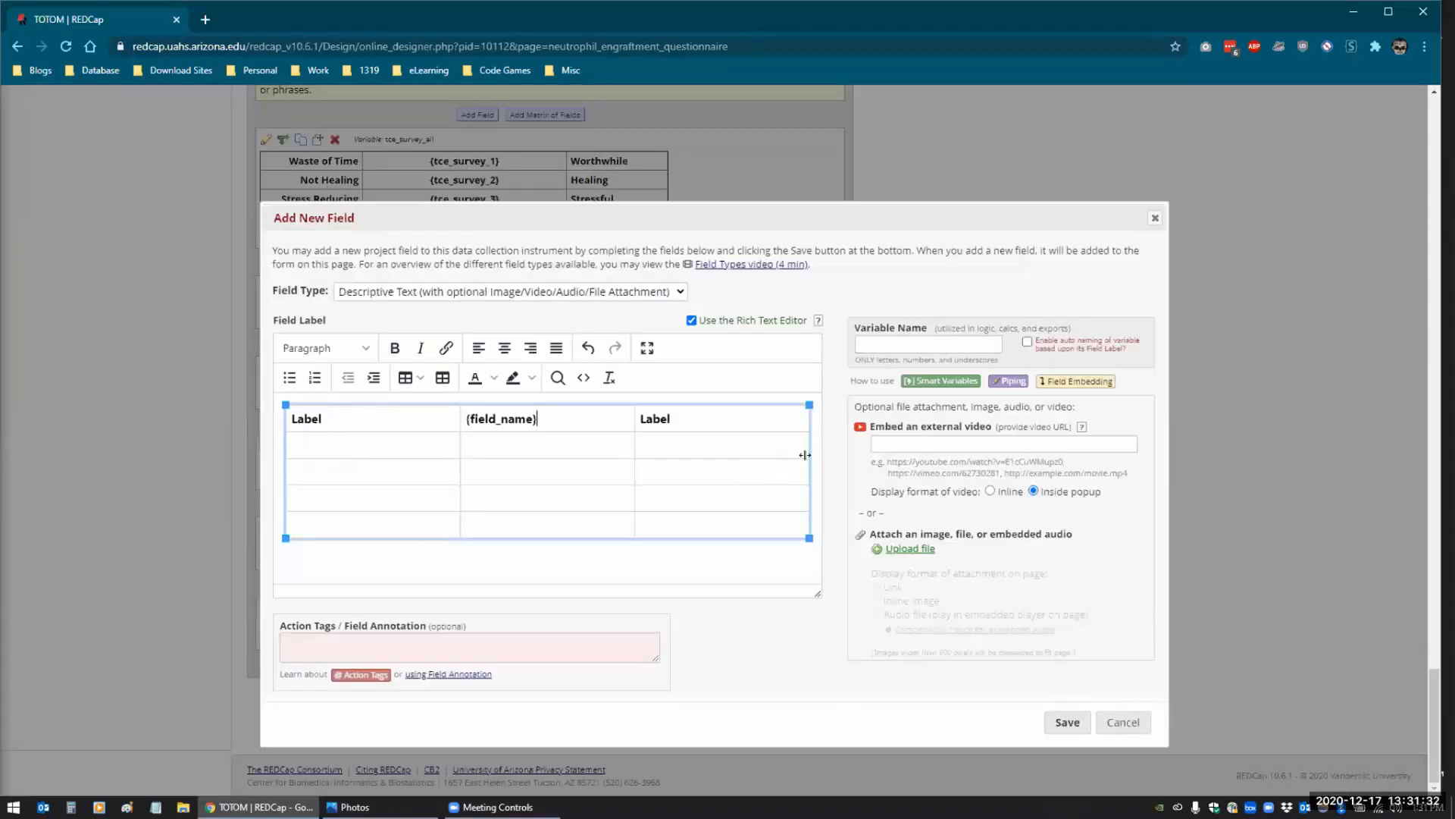
Narrow the whole table in the field label so it no longer spans the full editor width
left_click_drag(762, 458, 727, 457)
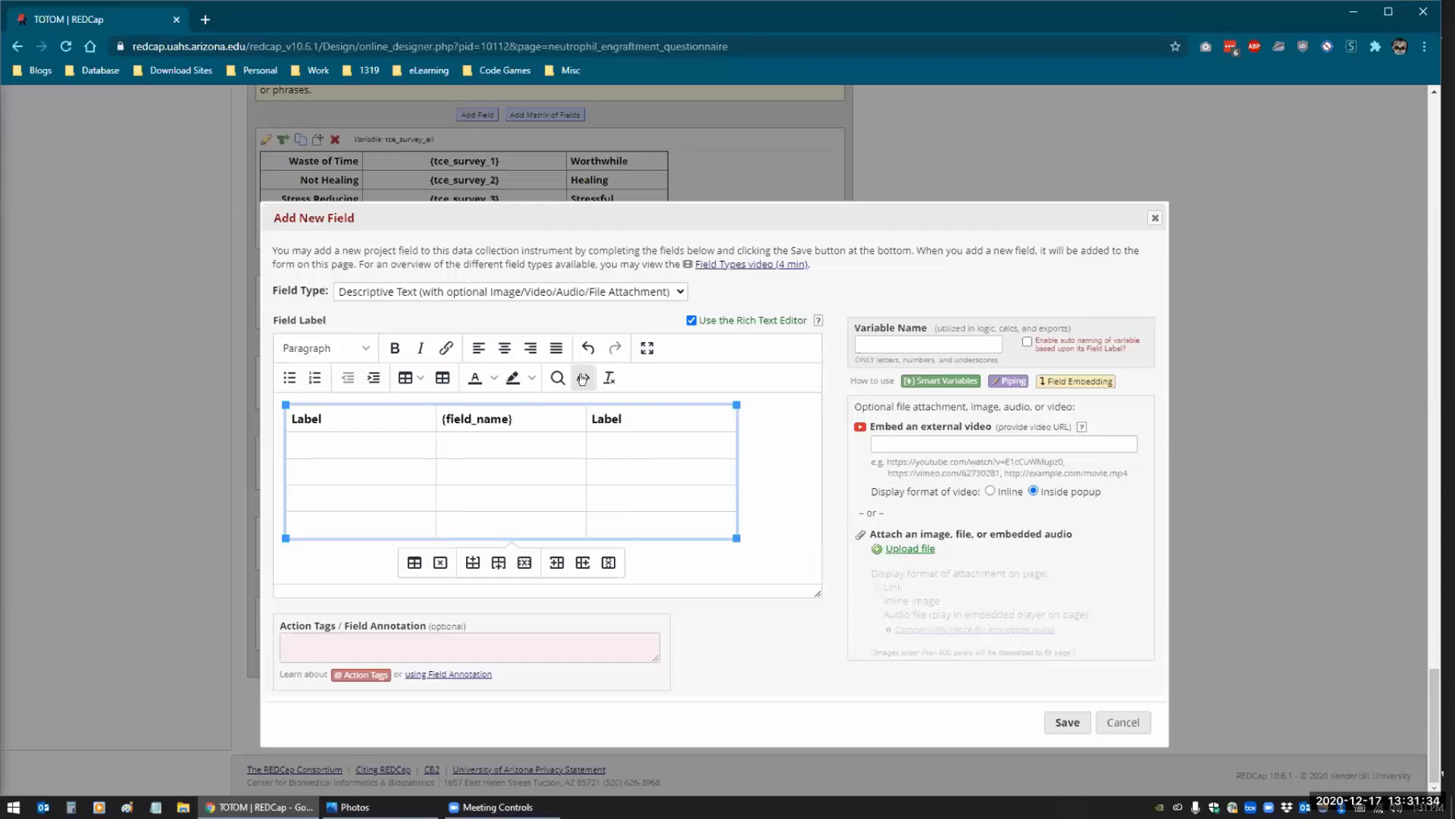
Examine the table's width style in the field label's source code and close it without changes
left_click(583, 377)
double_click(543, 257)
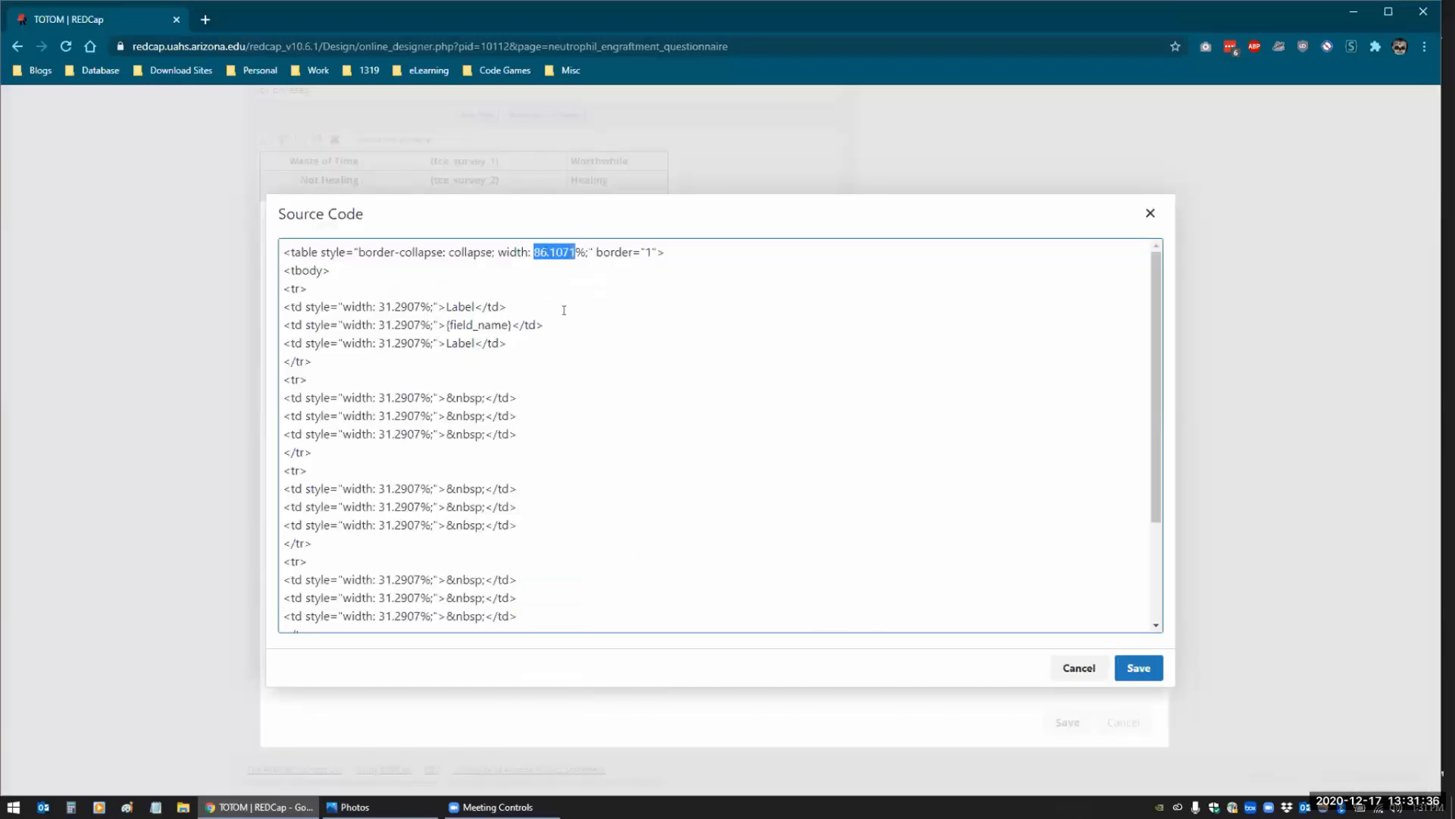
left_click(564, 310)
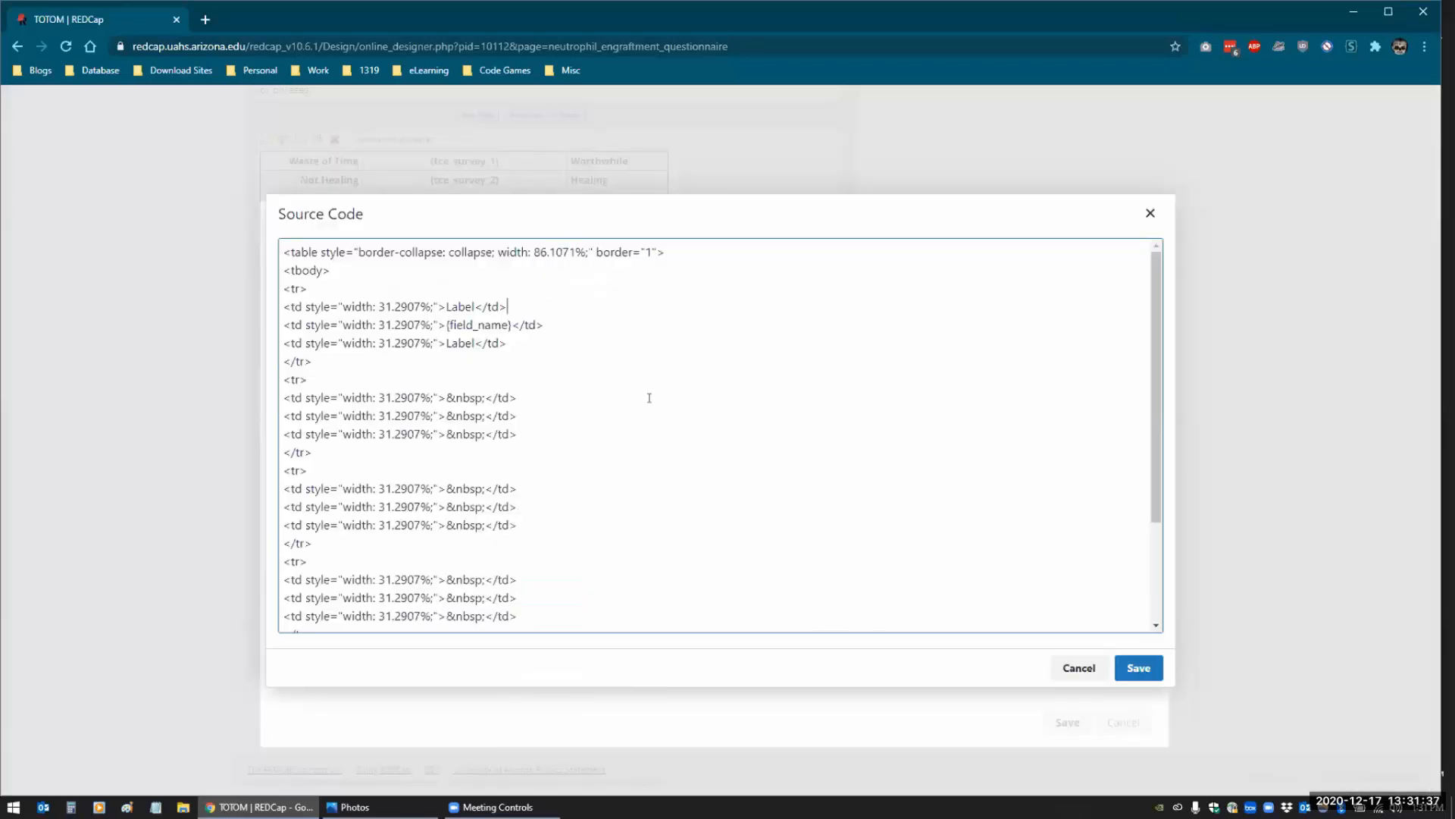
left_click(1078, 668)
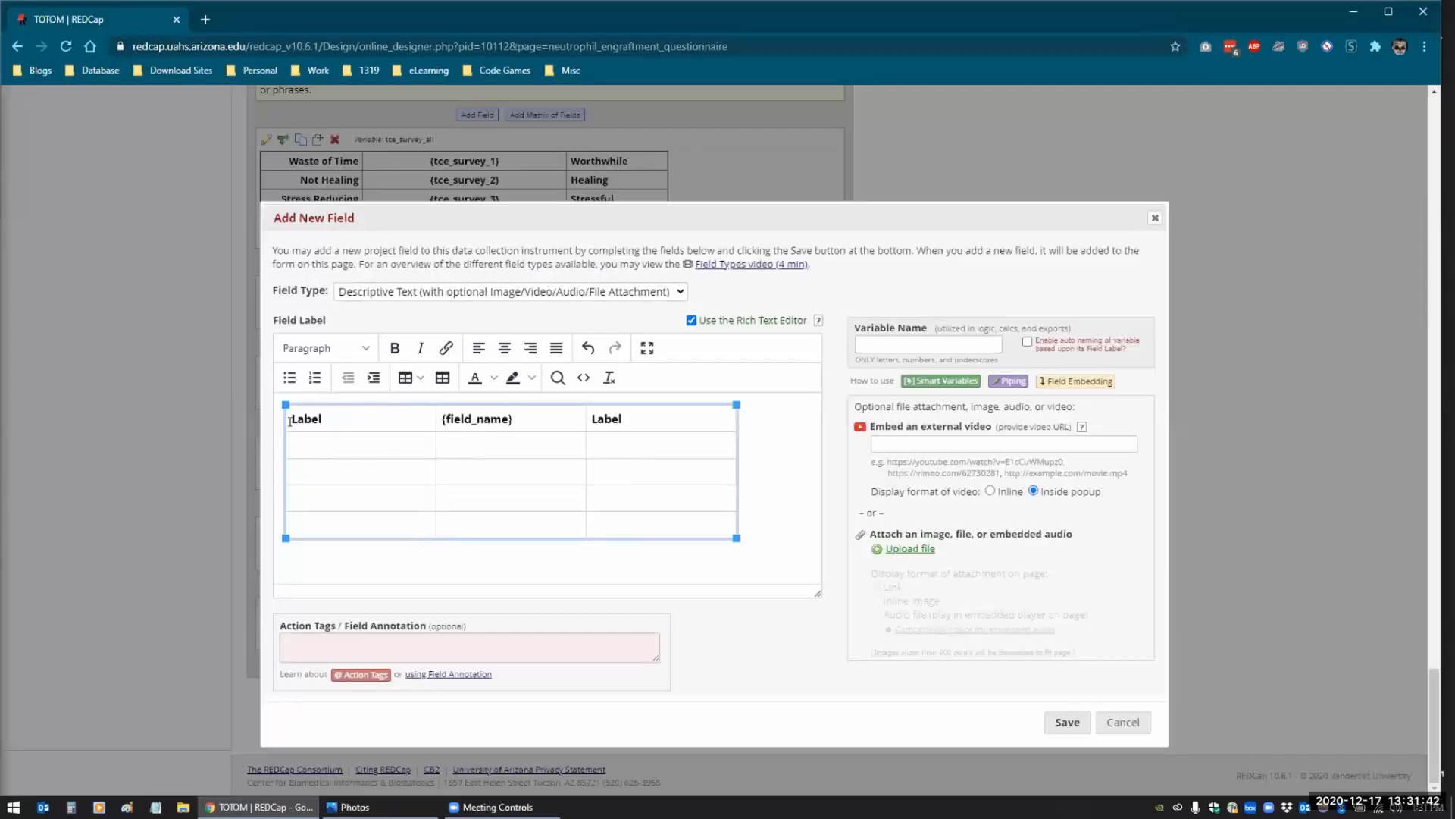
Set the background color of the first Label cell in the table's first row to #FBEEB8
right_click(331, 422)
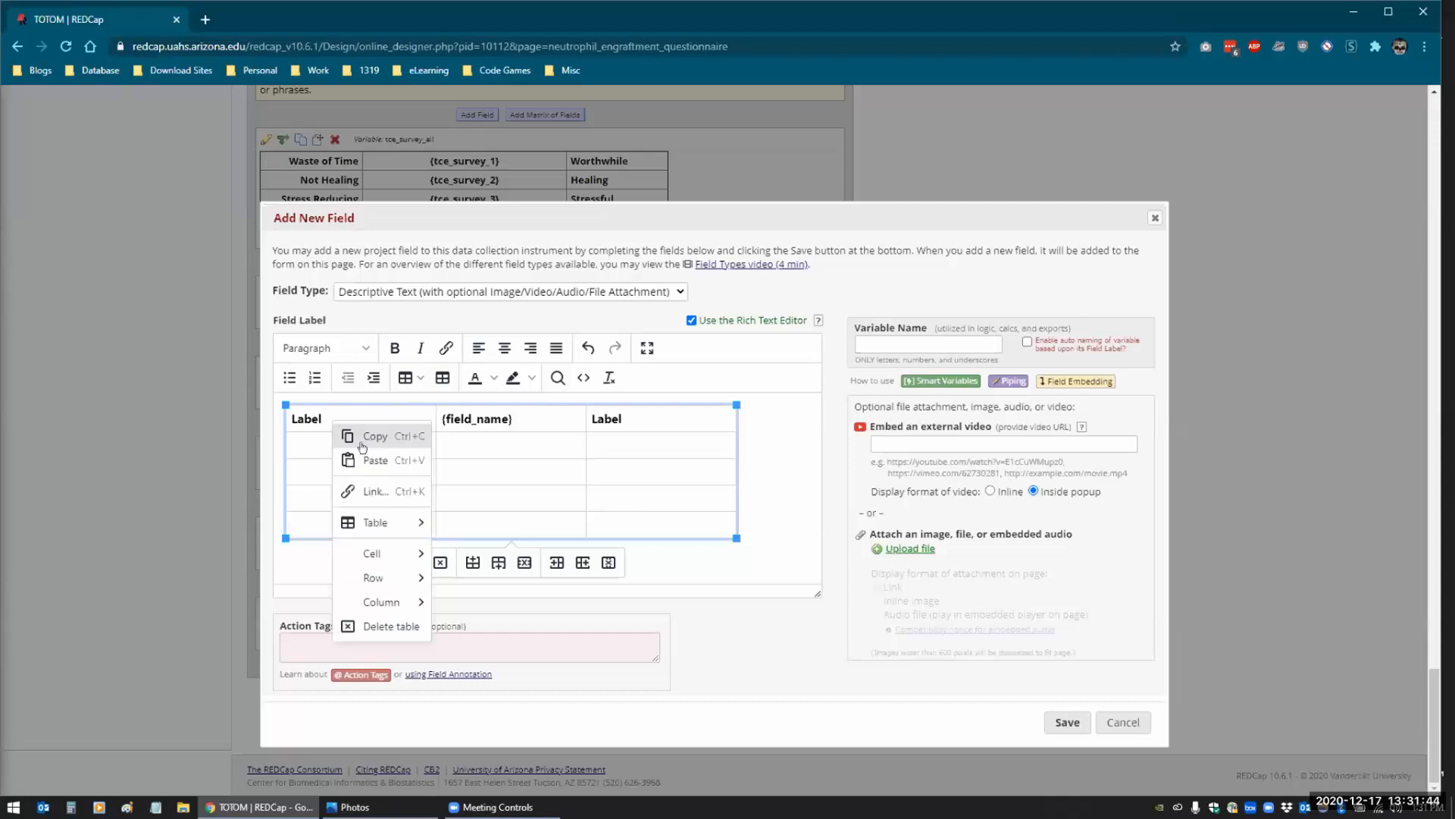
mouse_move(384, 552)
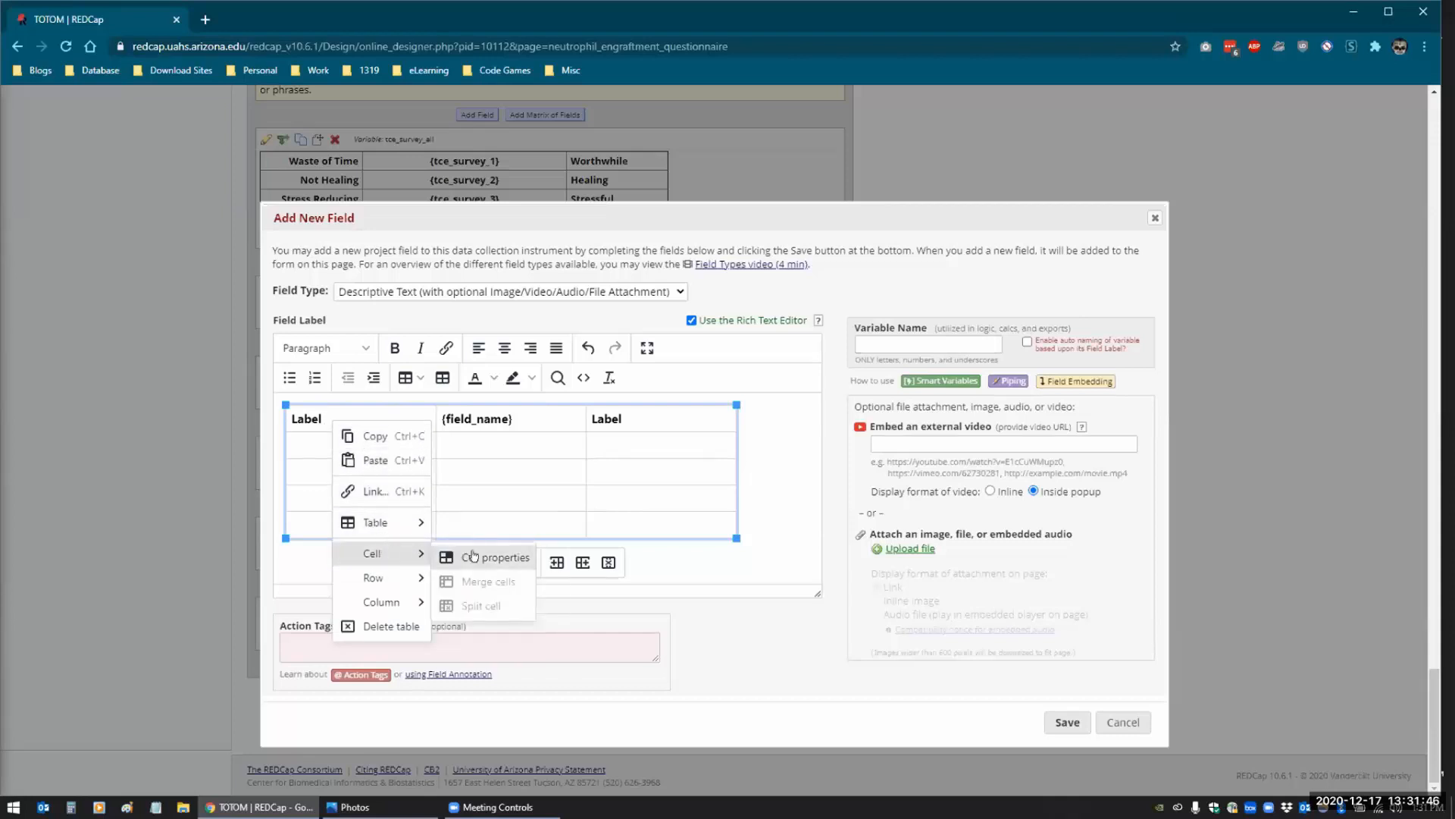
left_click(514, 558)
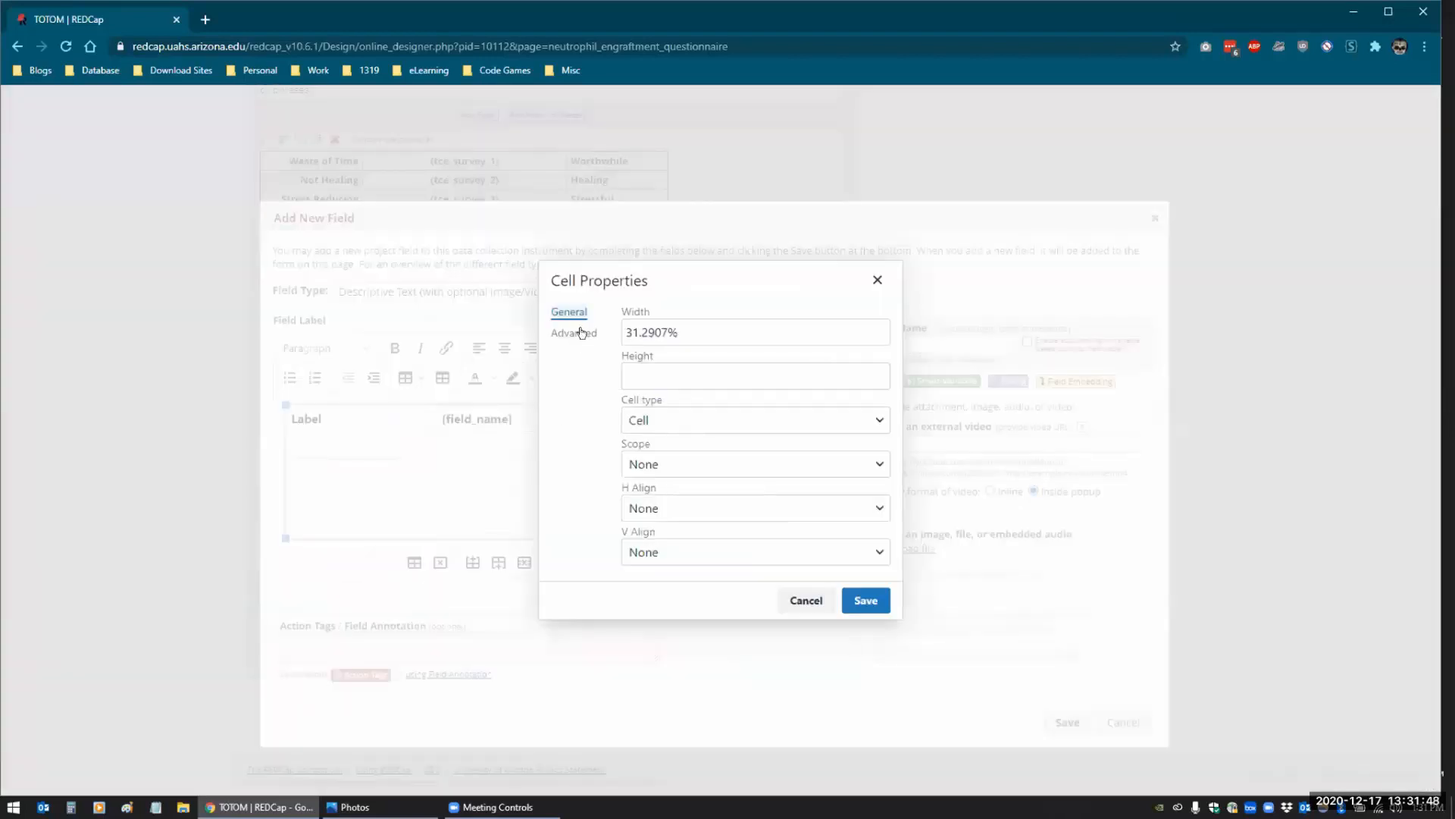
left_click(581, 333)
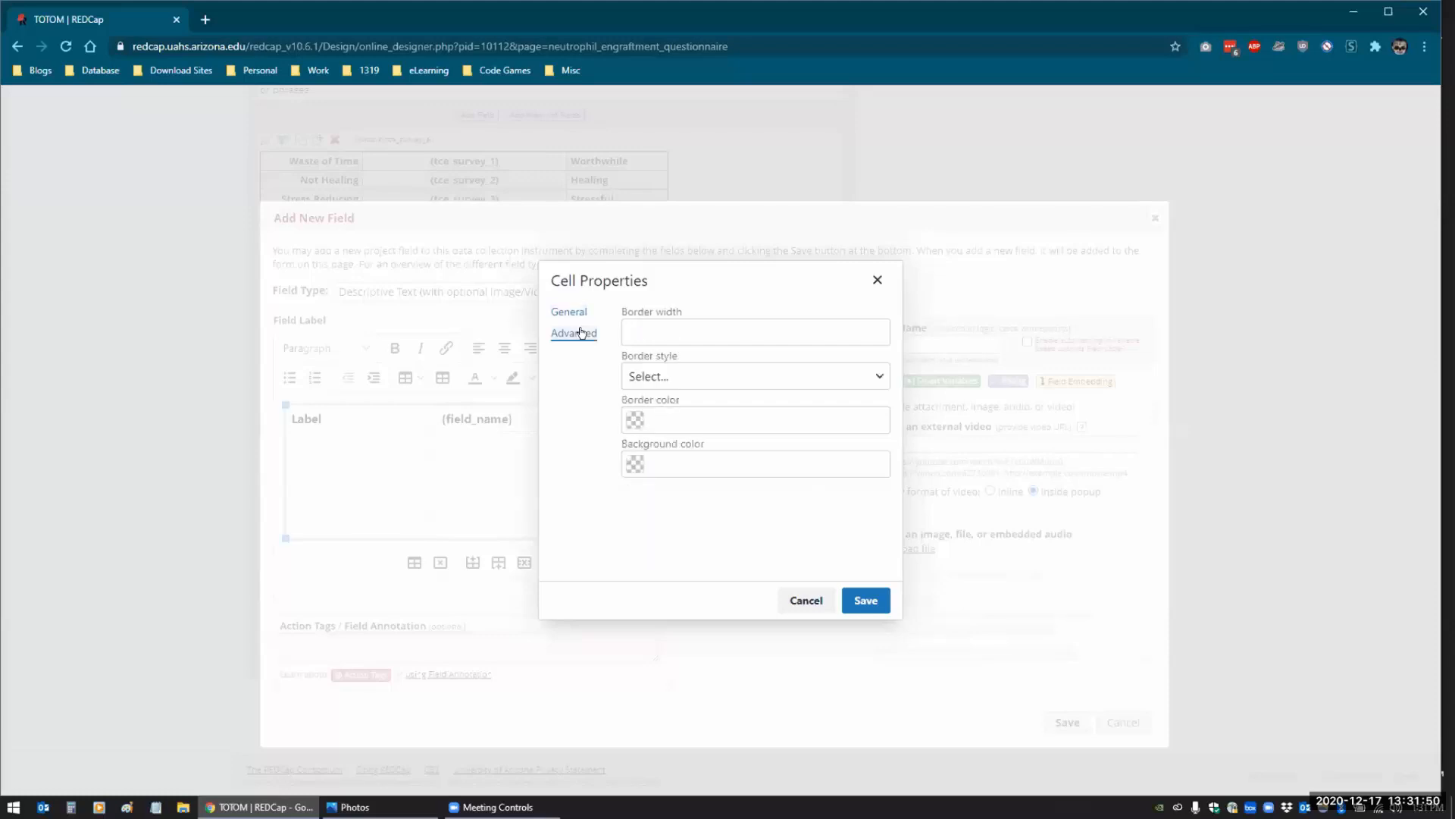
left_click(635, 464)
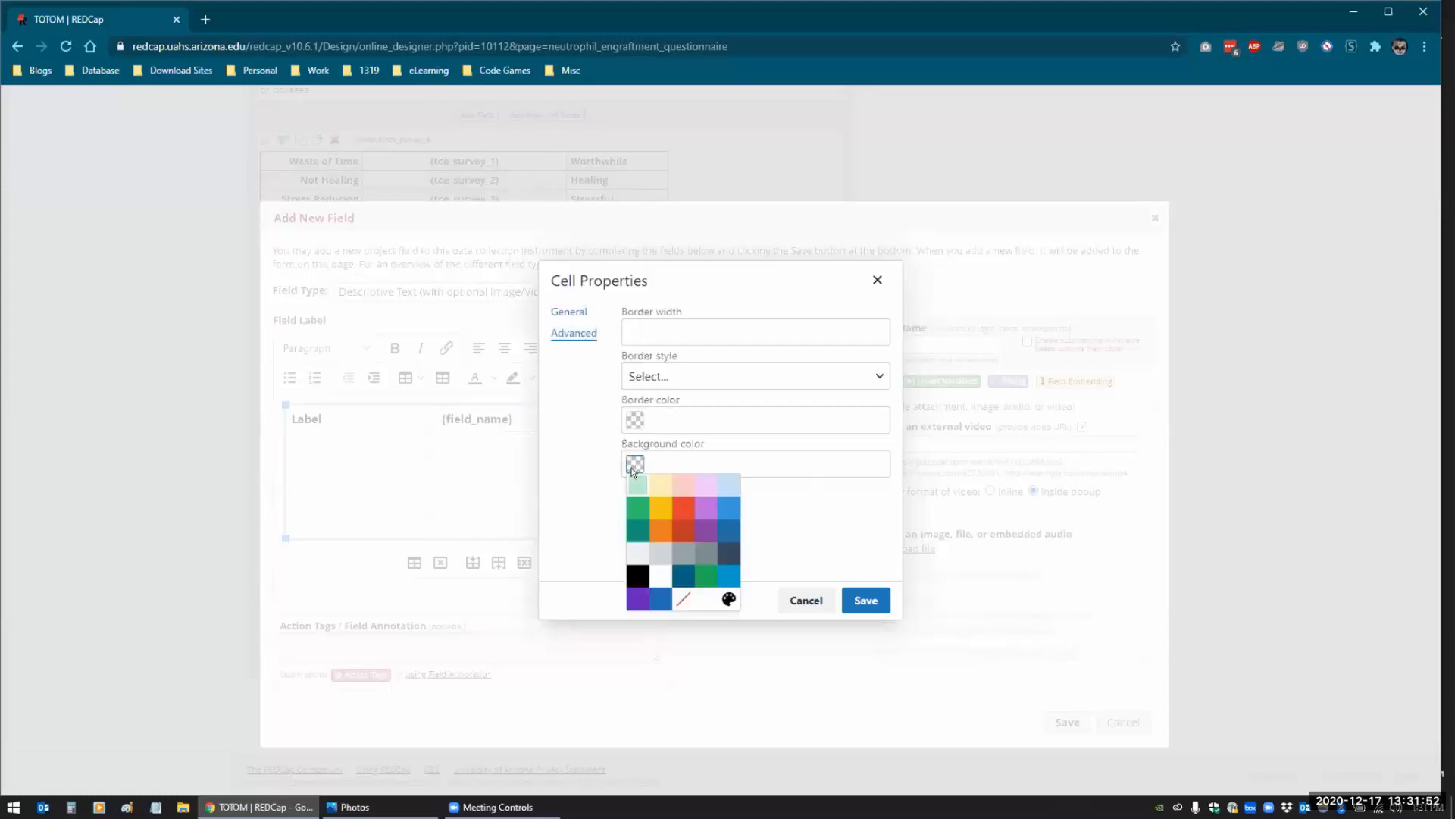
left_click(657, 487)
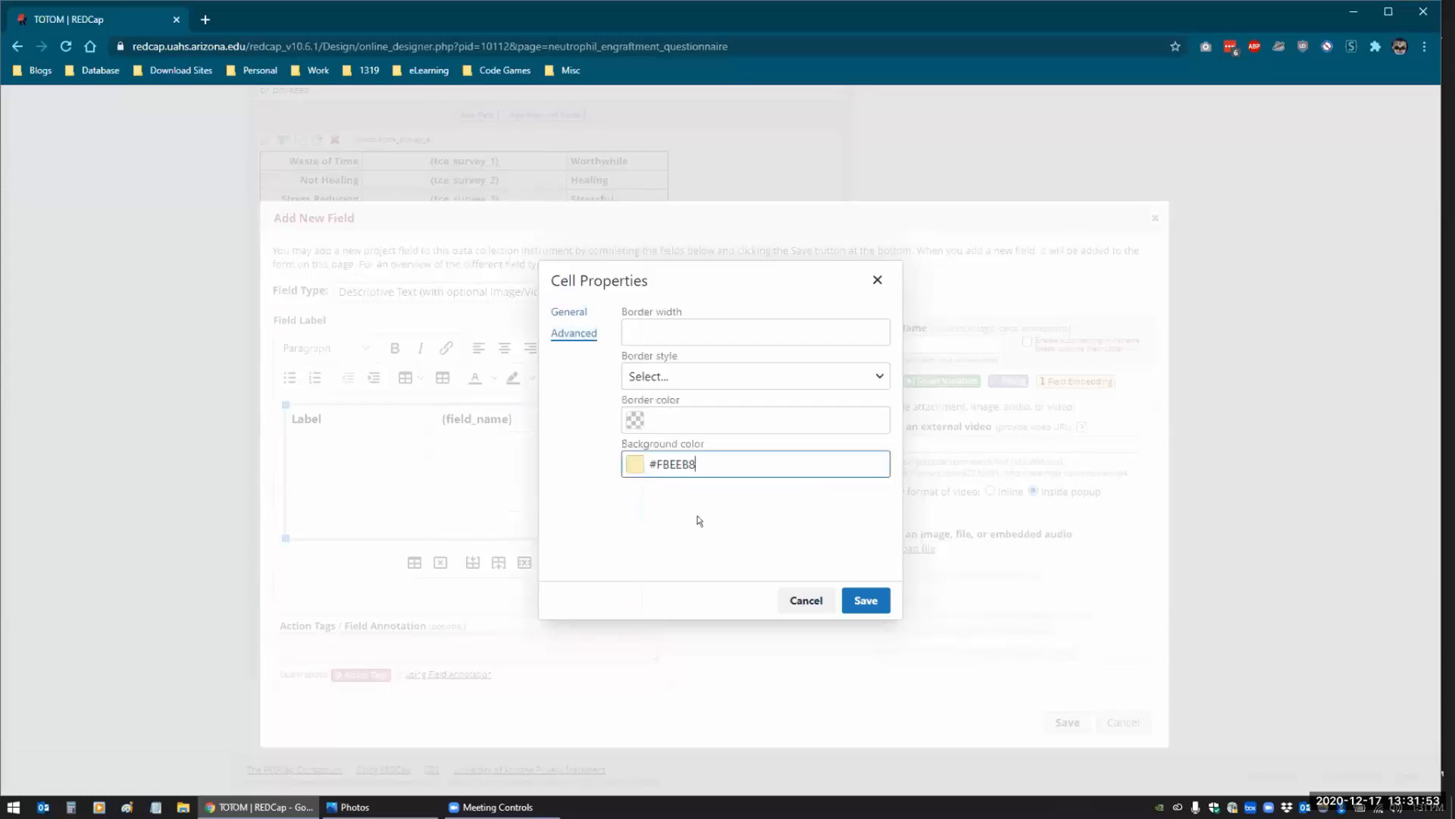
left_click(864, 600)
left_click(384, 445)
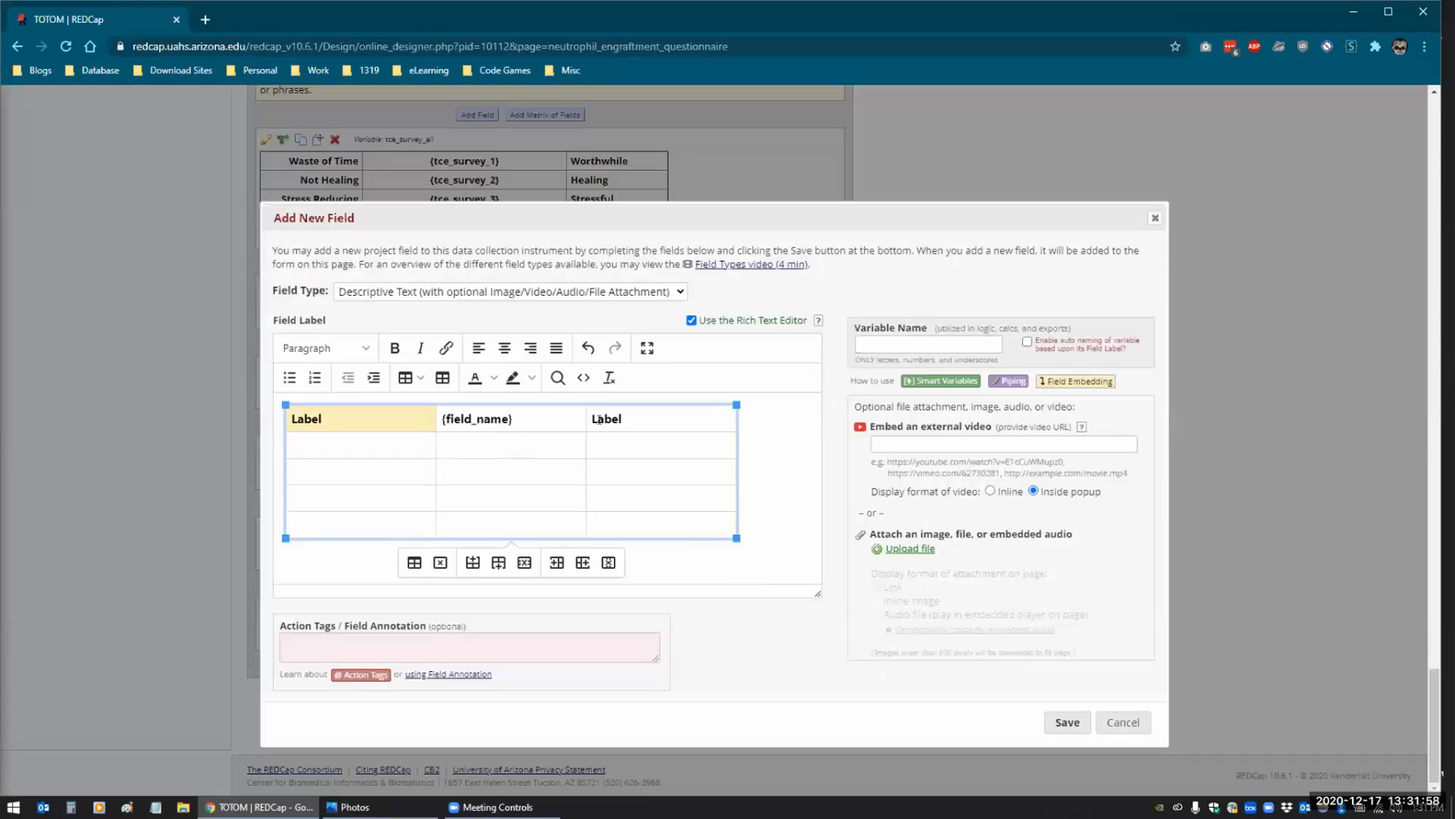
Copy the background-color: #fbeeb8 style in the source code to the first row's second Label cell and save it
left_click(582, 377)
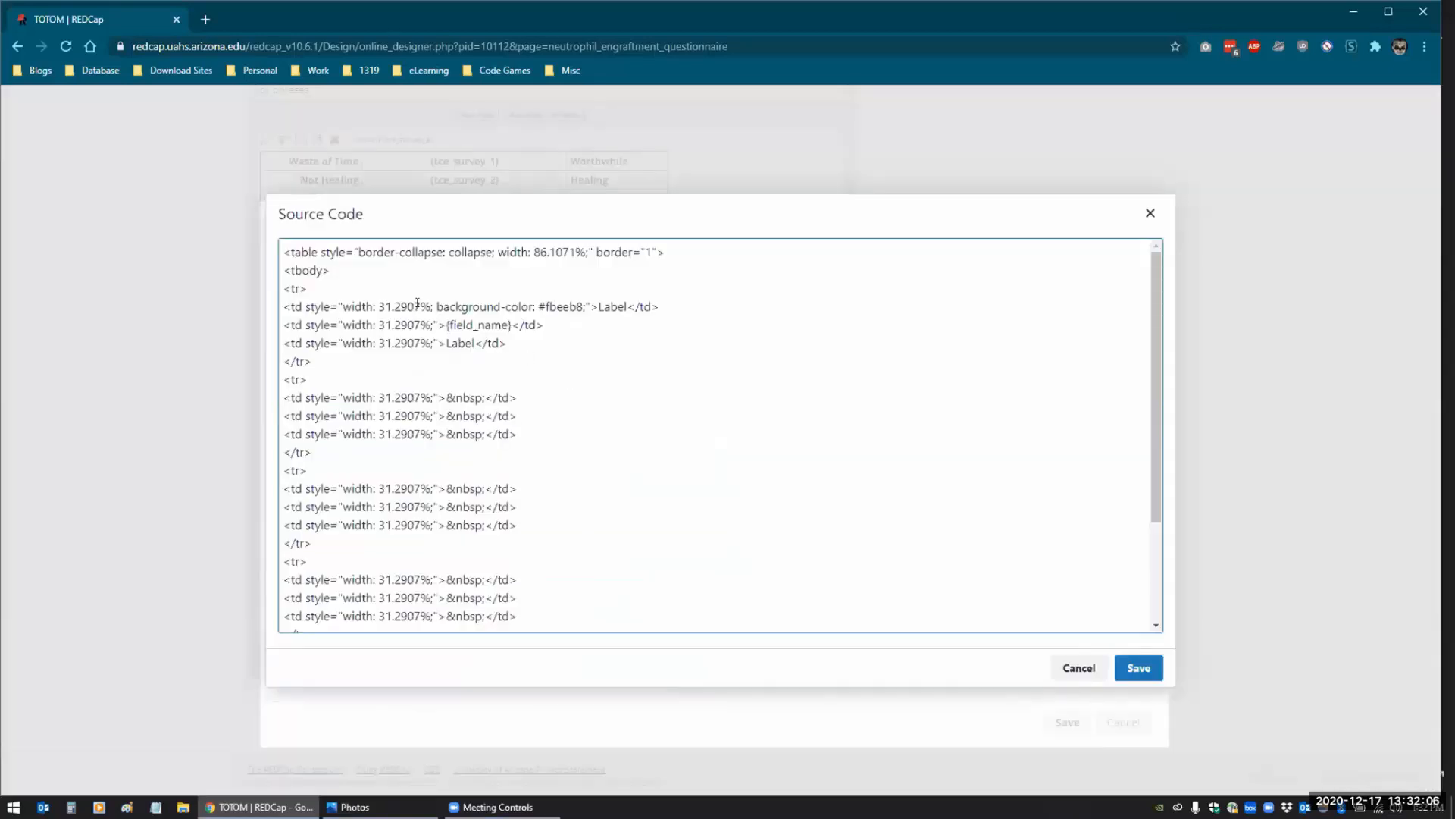
left_click_drag(437, 306, 586, 305)
key("ctrl+c")
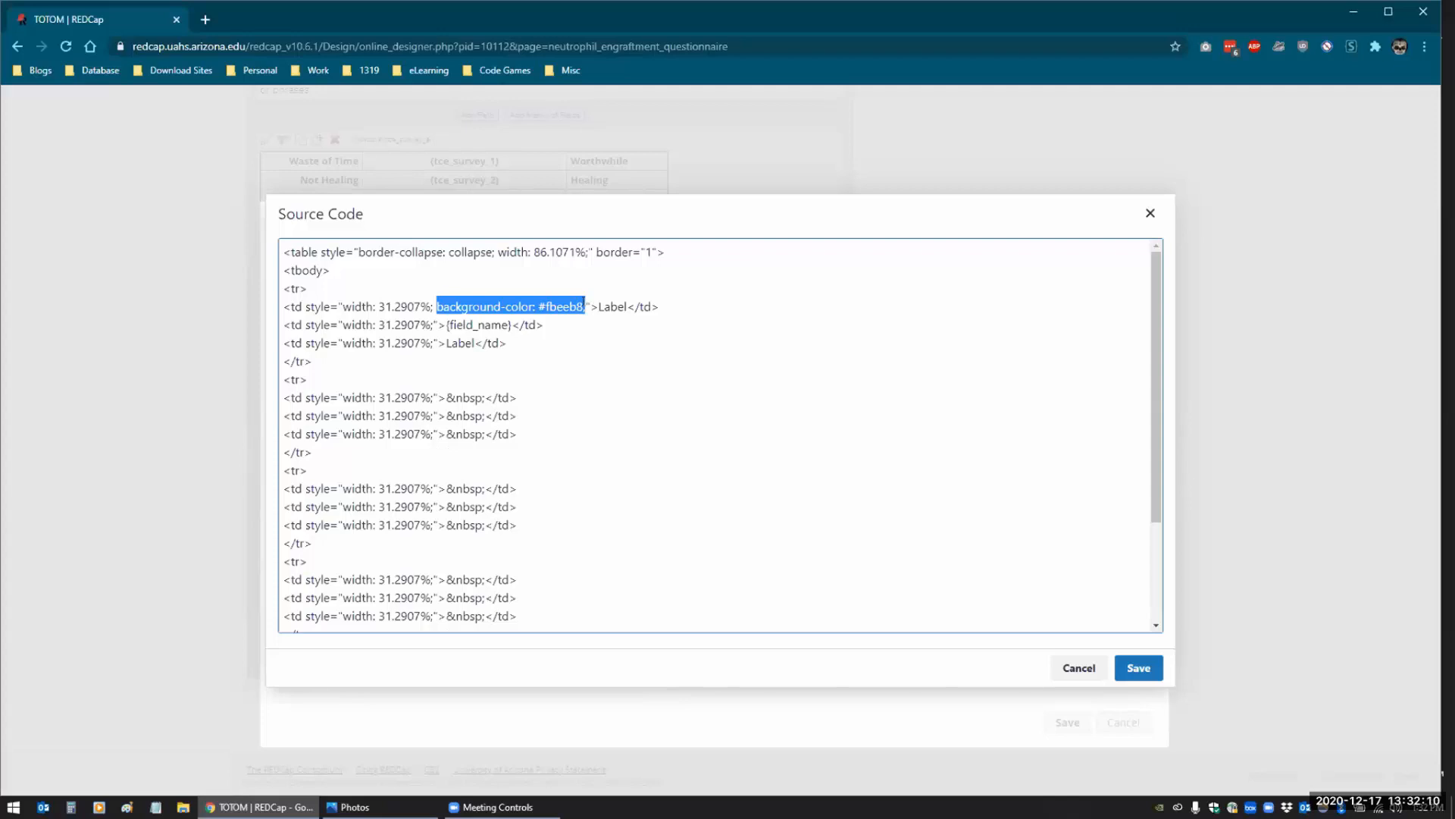
left_click(432, 342)
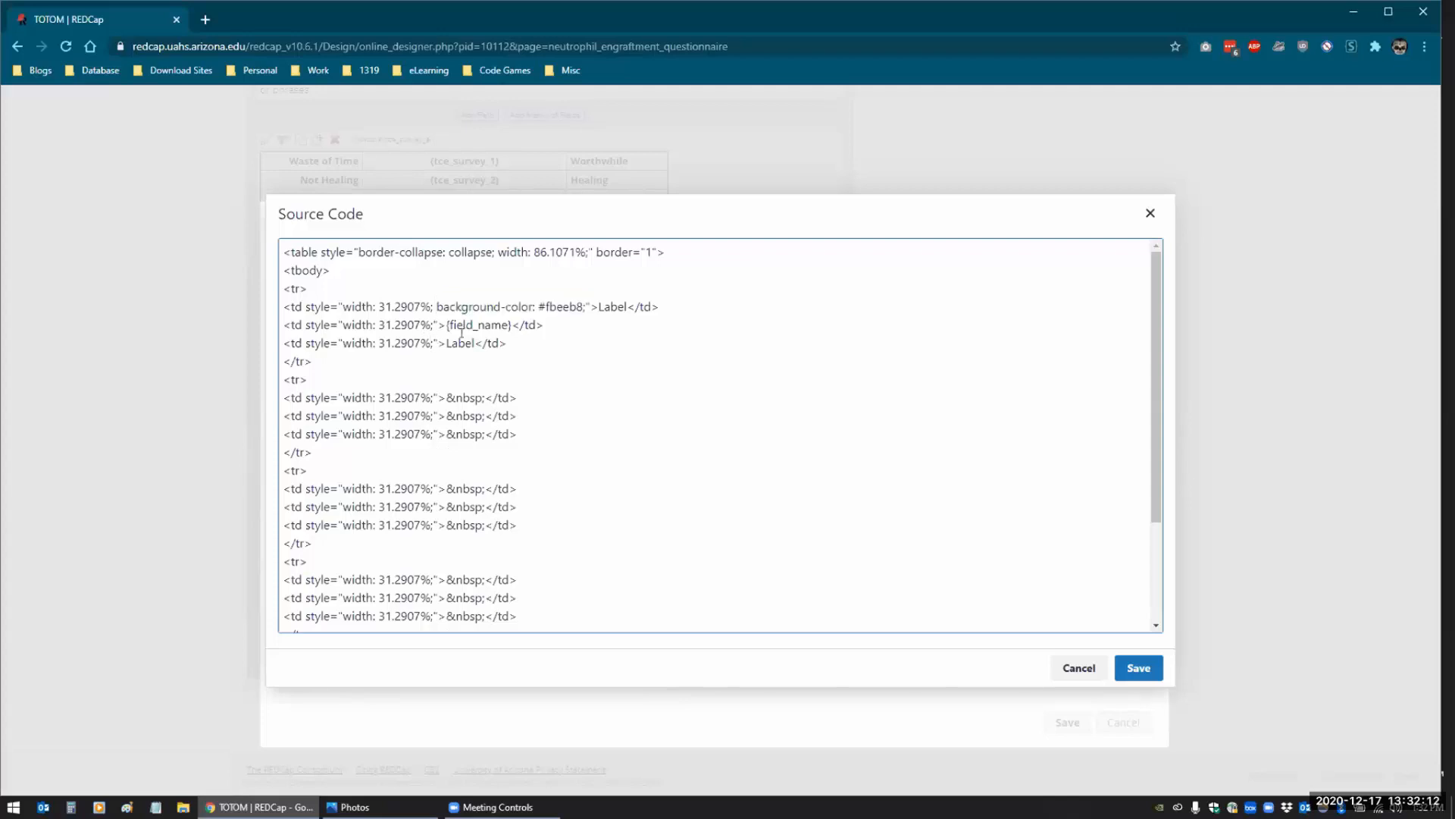
key("ctrl+v")
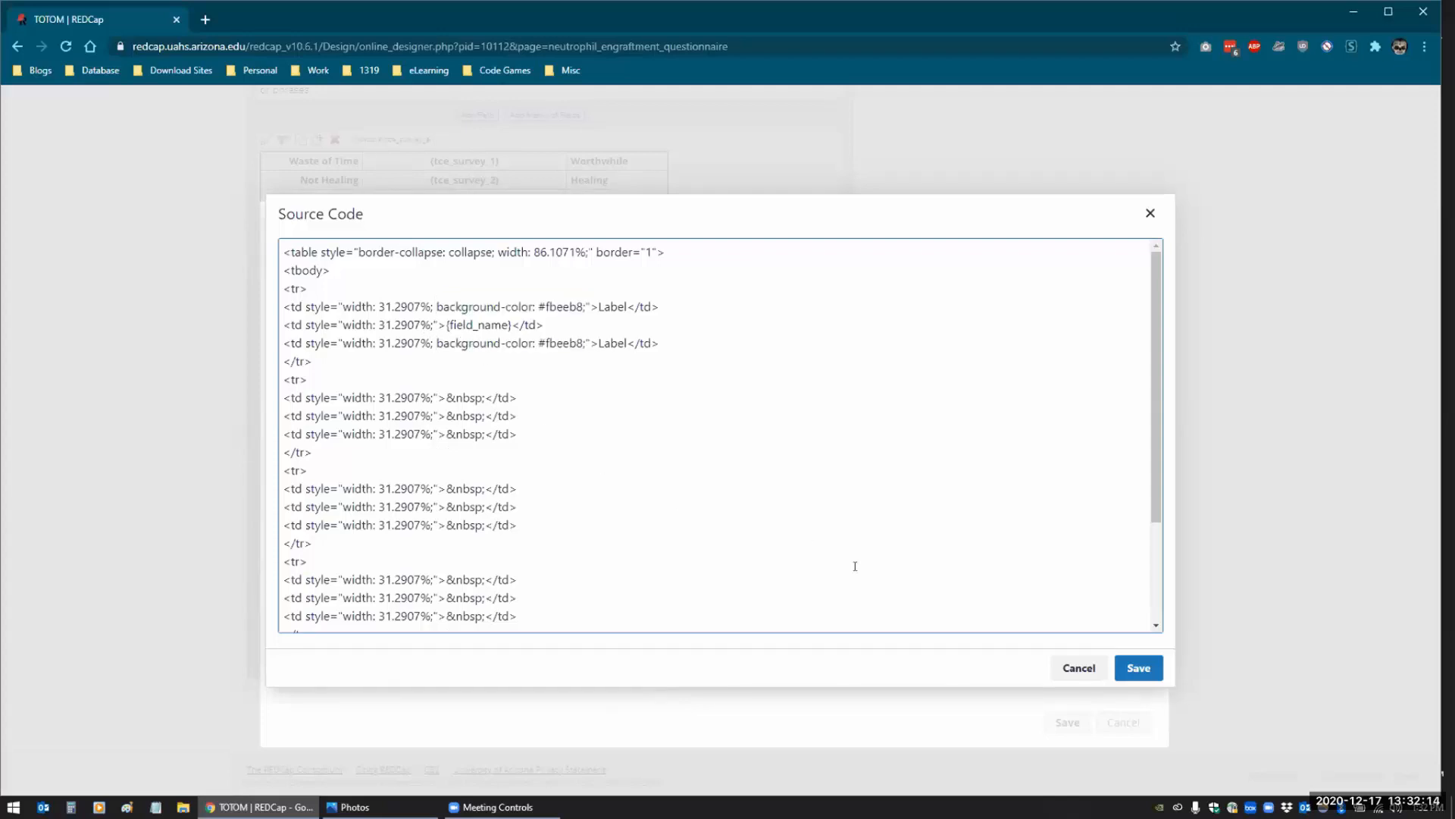
left_click(1138, 667)
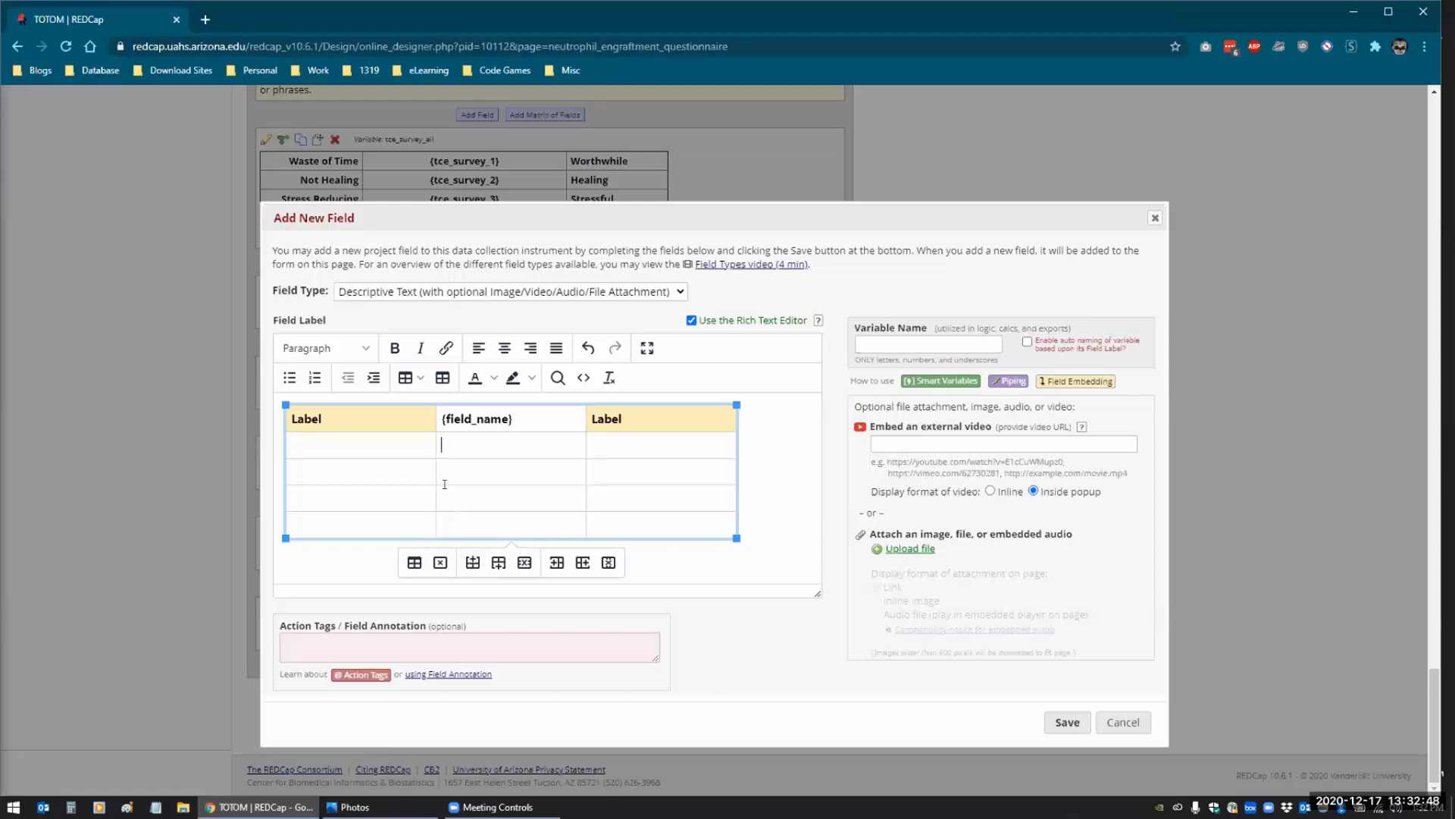
Delete the whole table from the field label and undo the deletion
left_click_drag(438, 473, 439, 498)
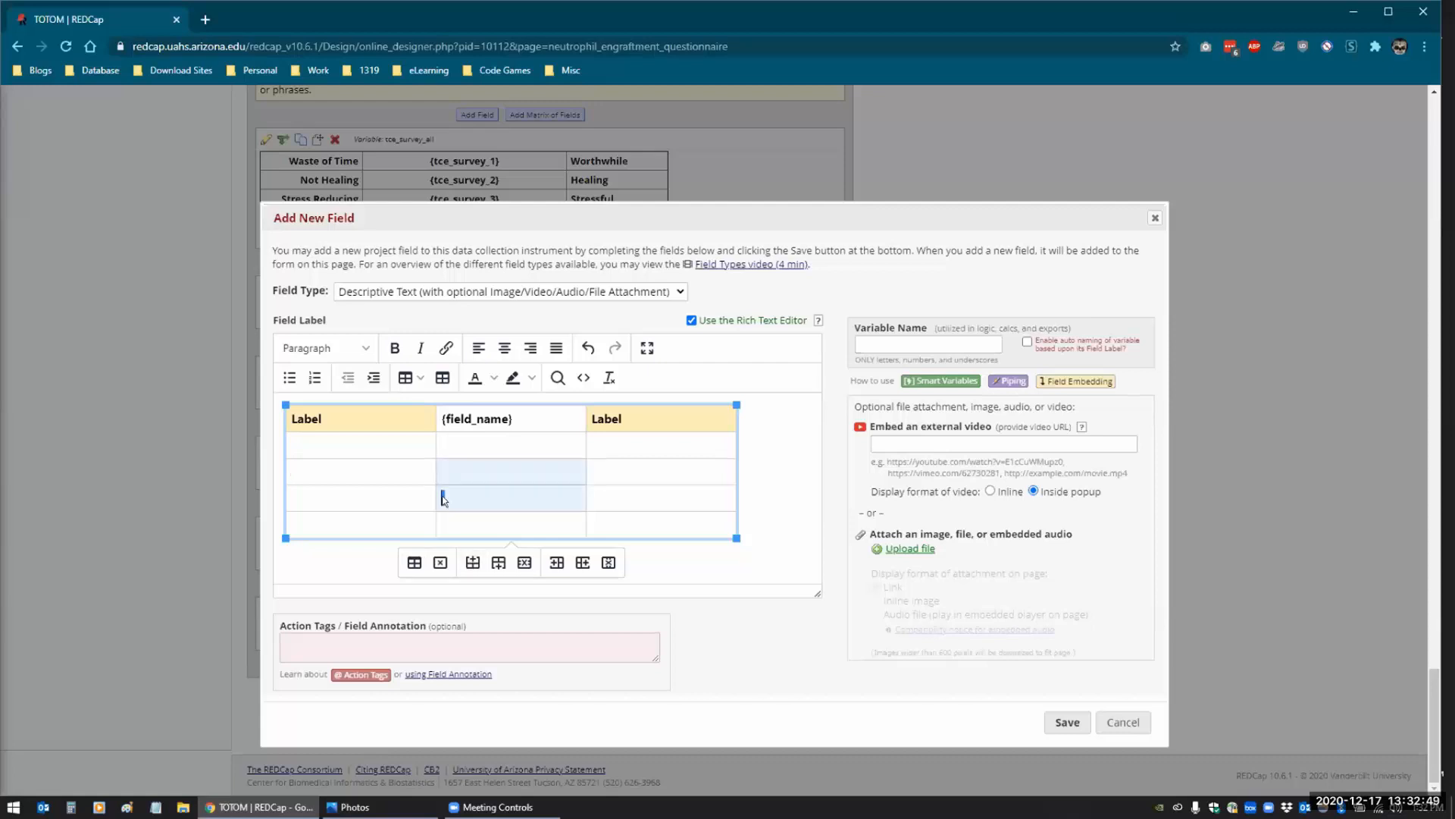
left_click(440, 562)
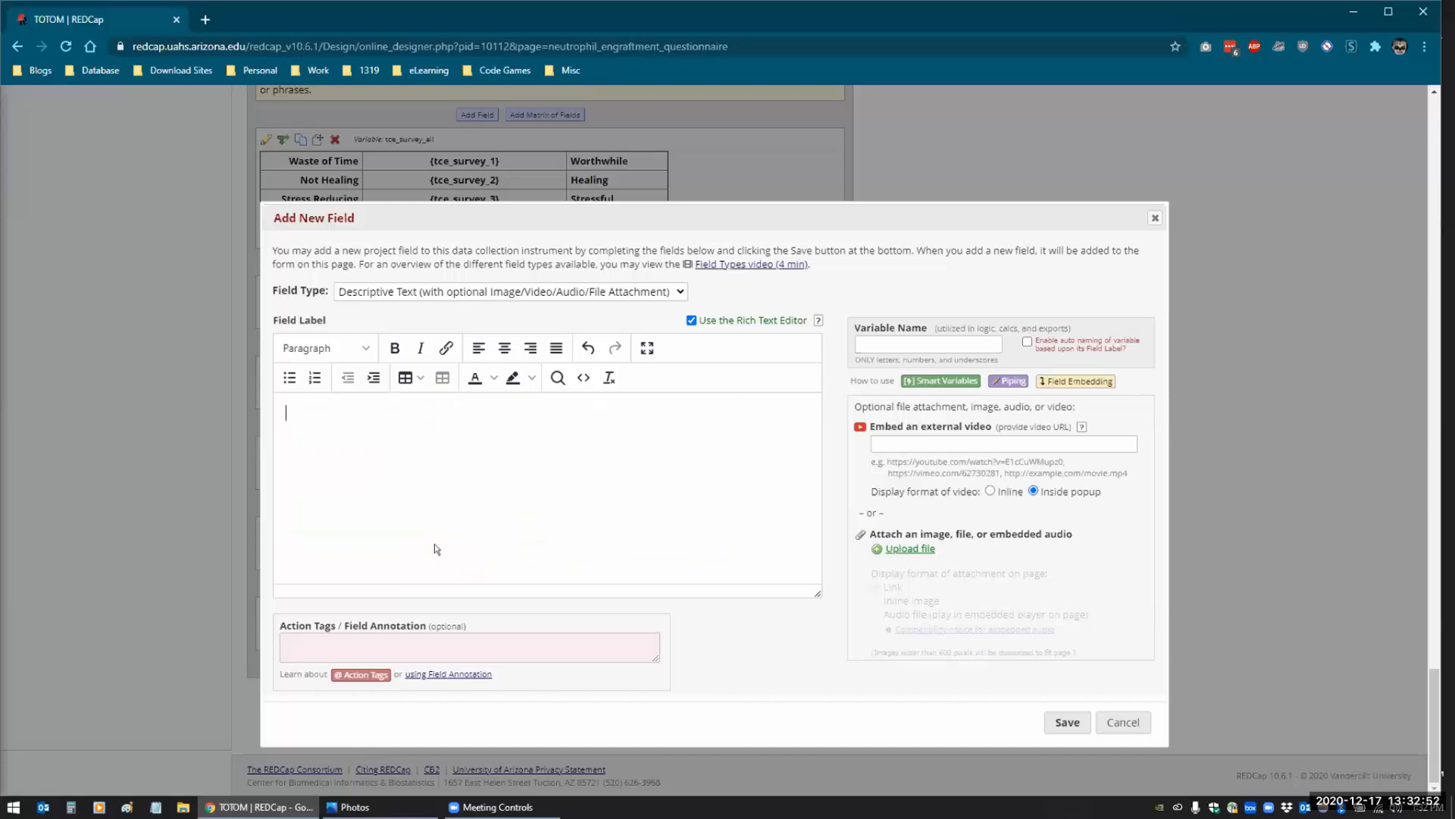
key("ctrl+z")
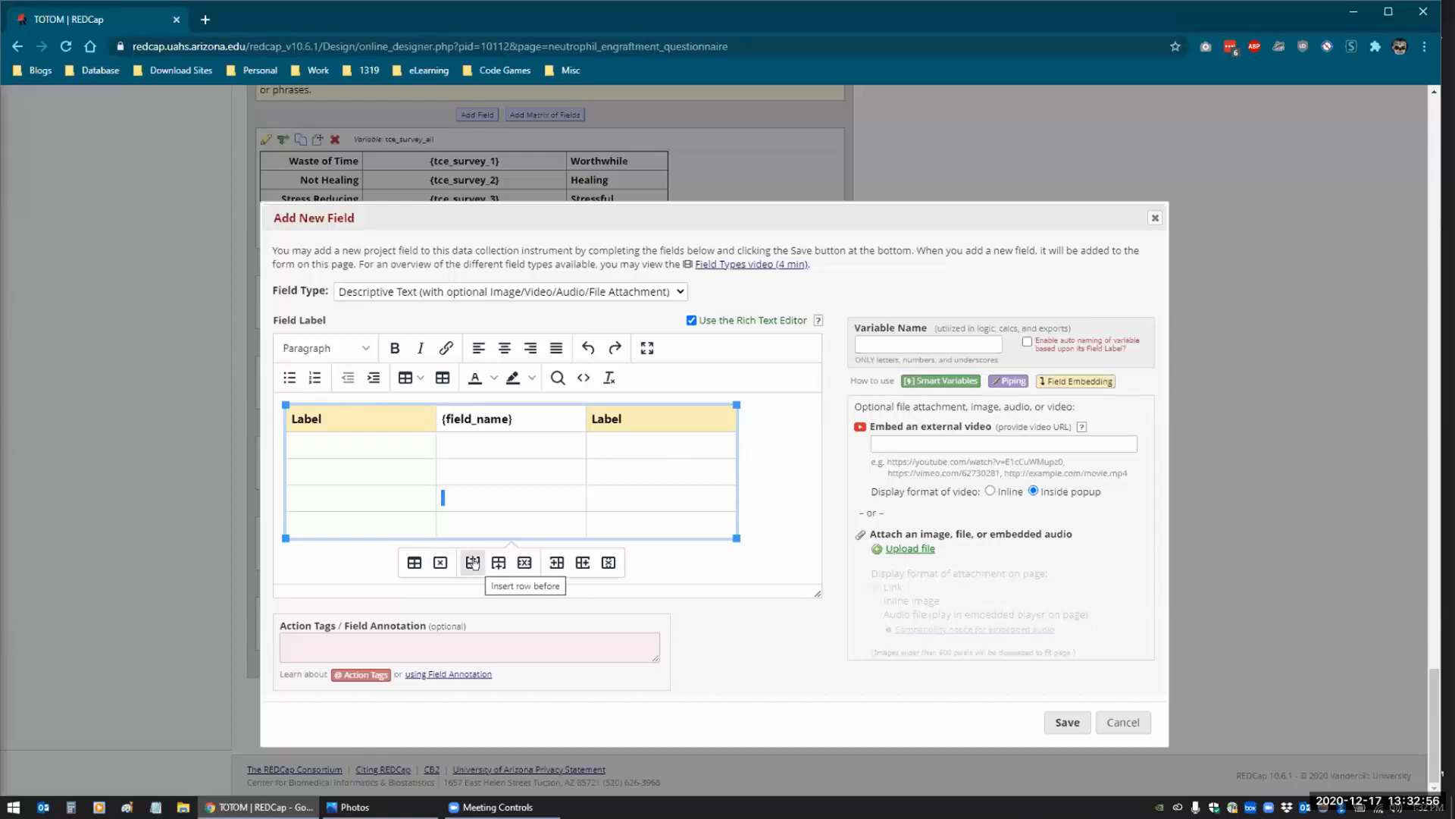
Insert a table row below the fourth row and discard the new field without saving it
left_click(498, 562)
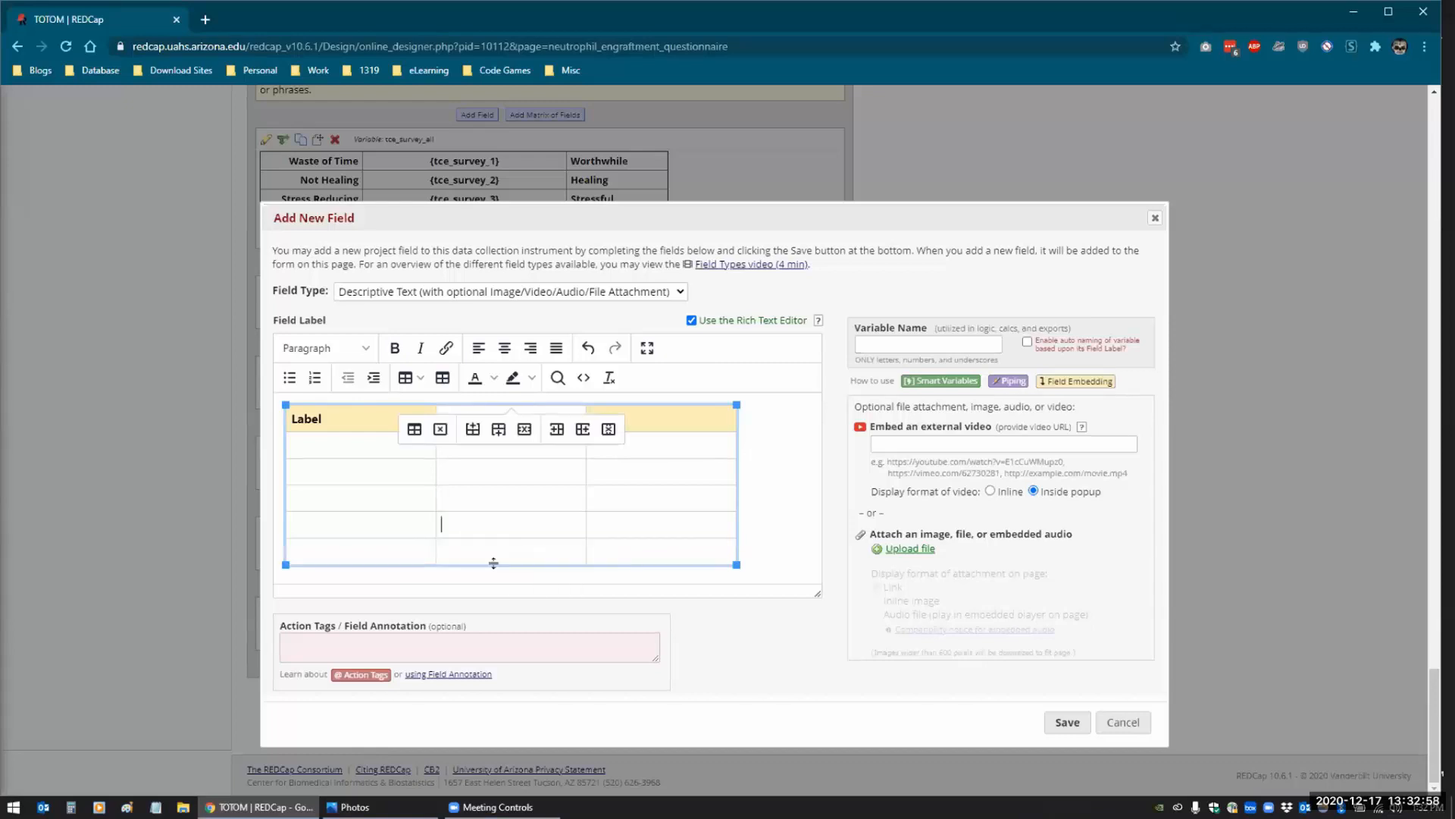
left_click(384, 546)
scroll(650, 545, "up", 1)
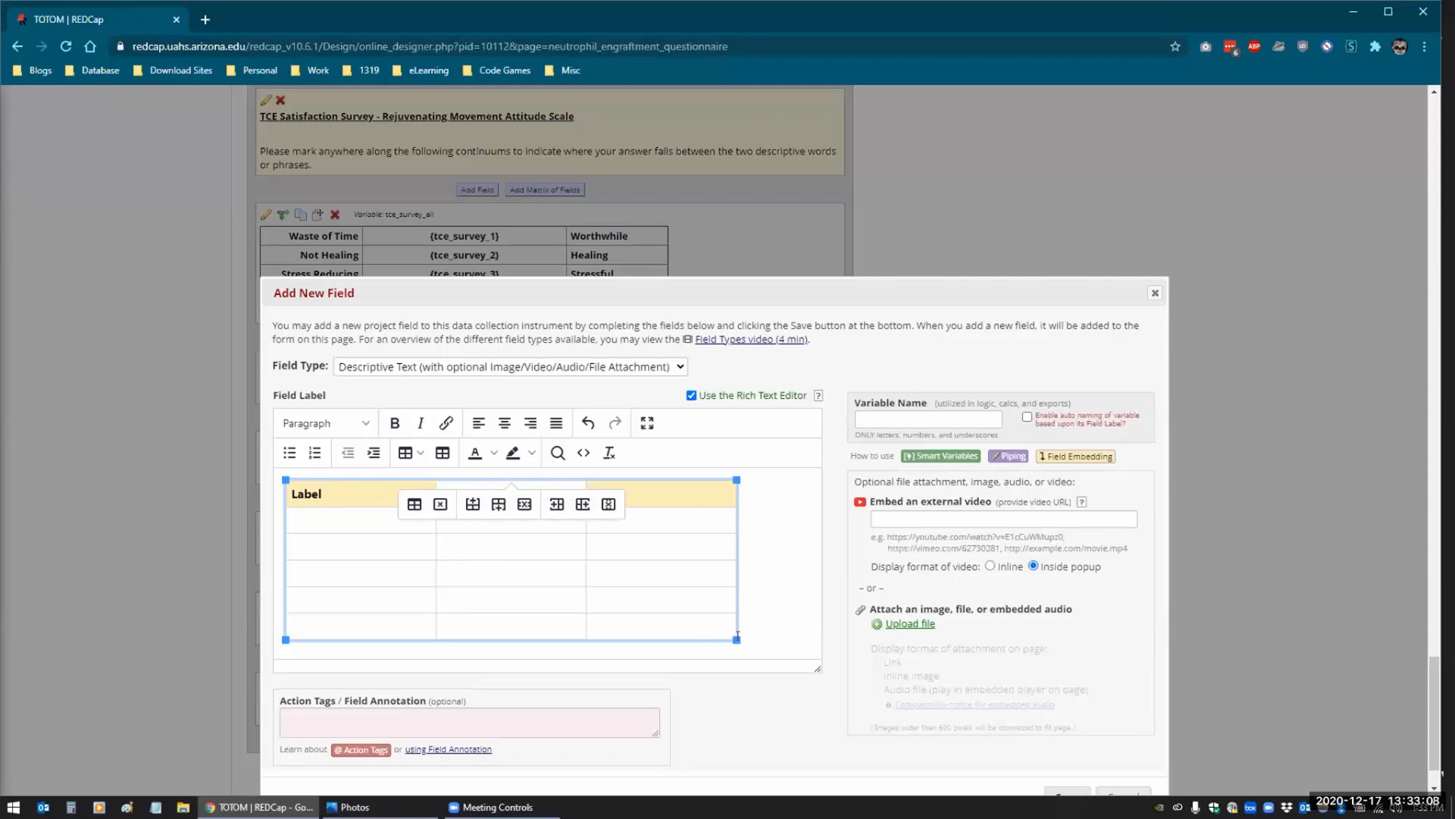
scroll(948, 515, "down", 1)
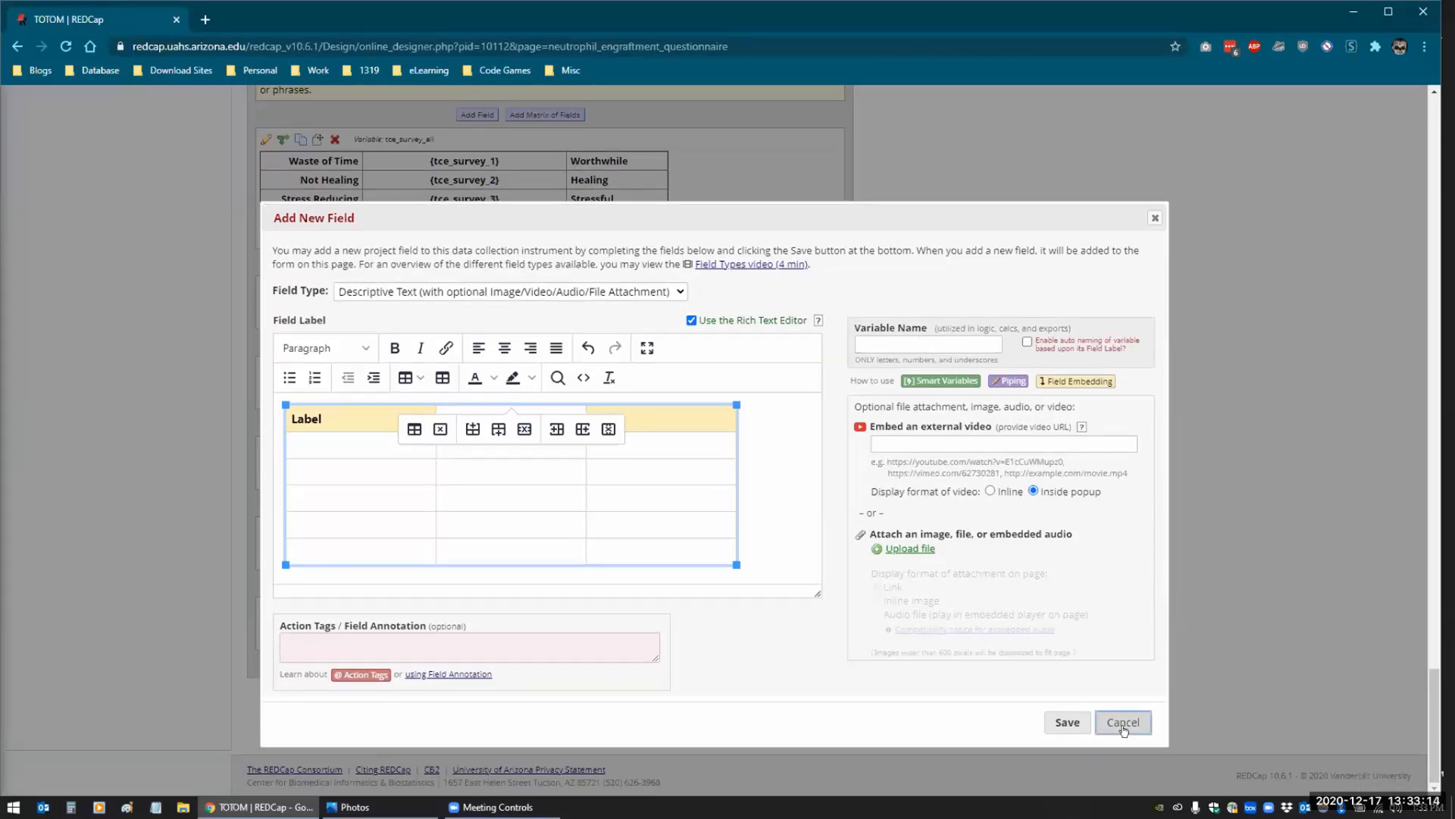
left_click(1123, 723)
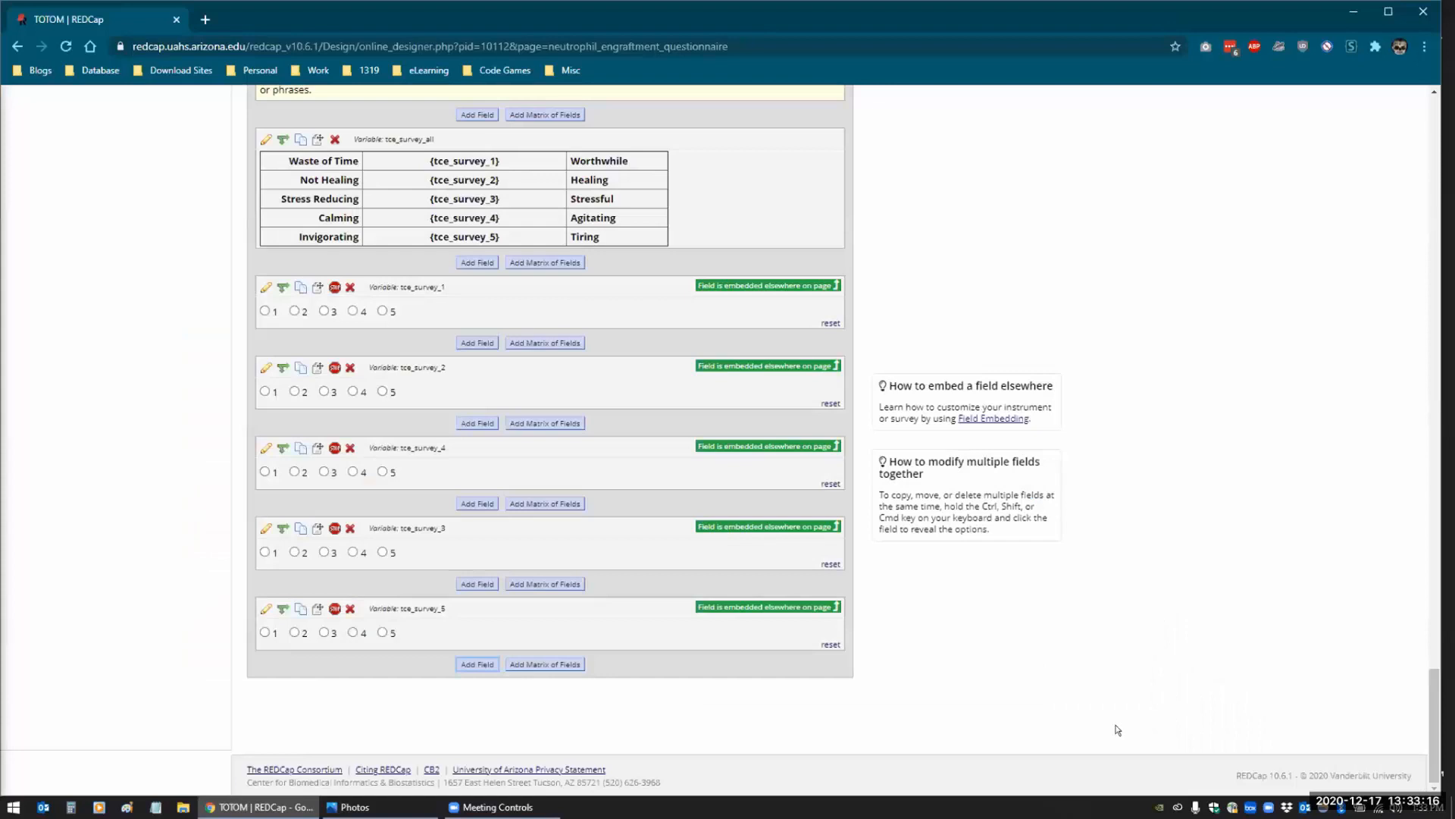
Examine the coded choices of the tce_survey_1 radio-button field and close it without saving
left_click(677, 71)
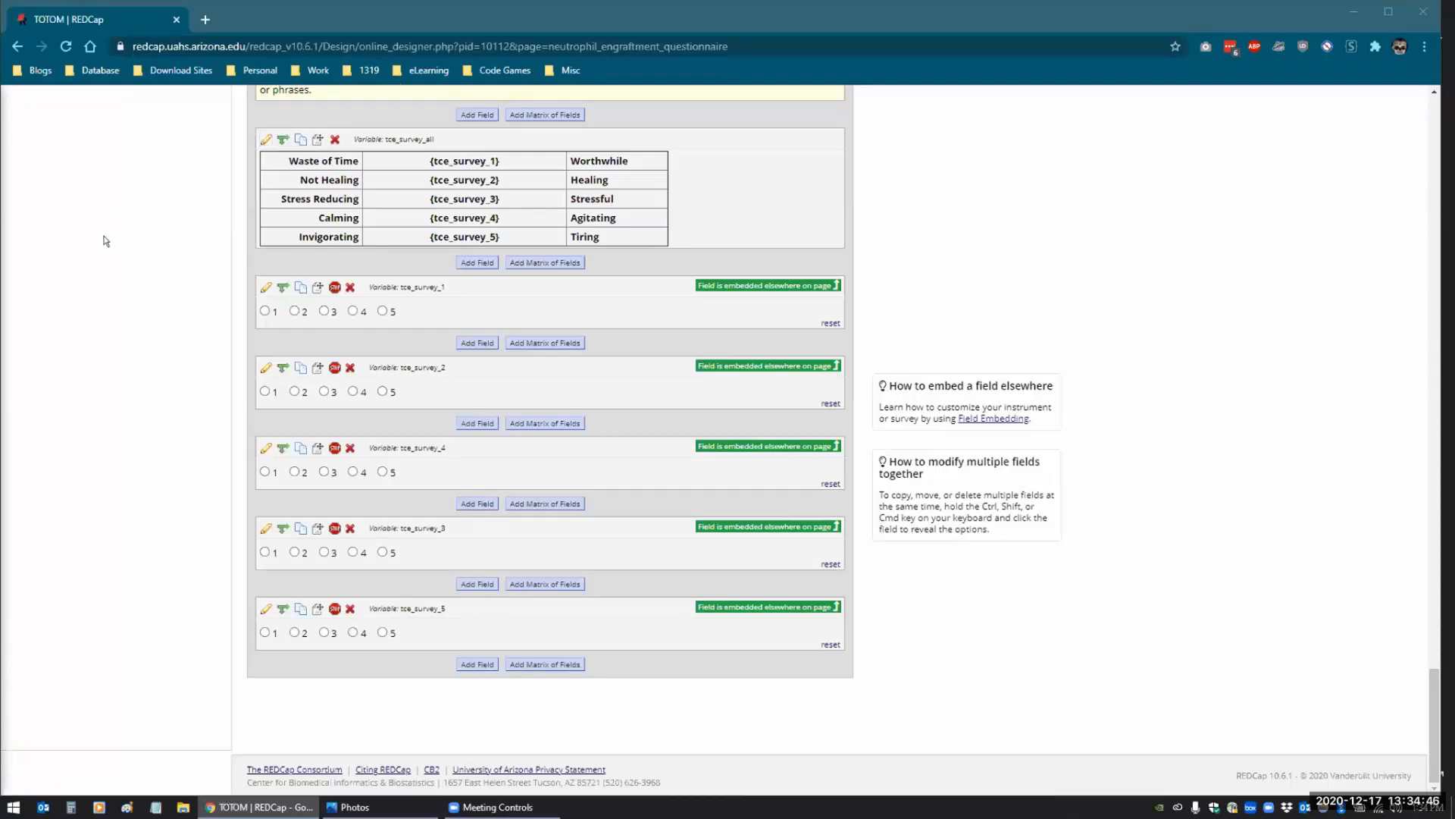
left_click(265, 289)
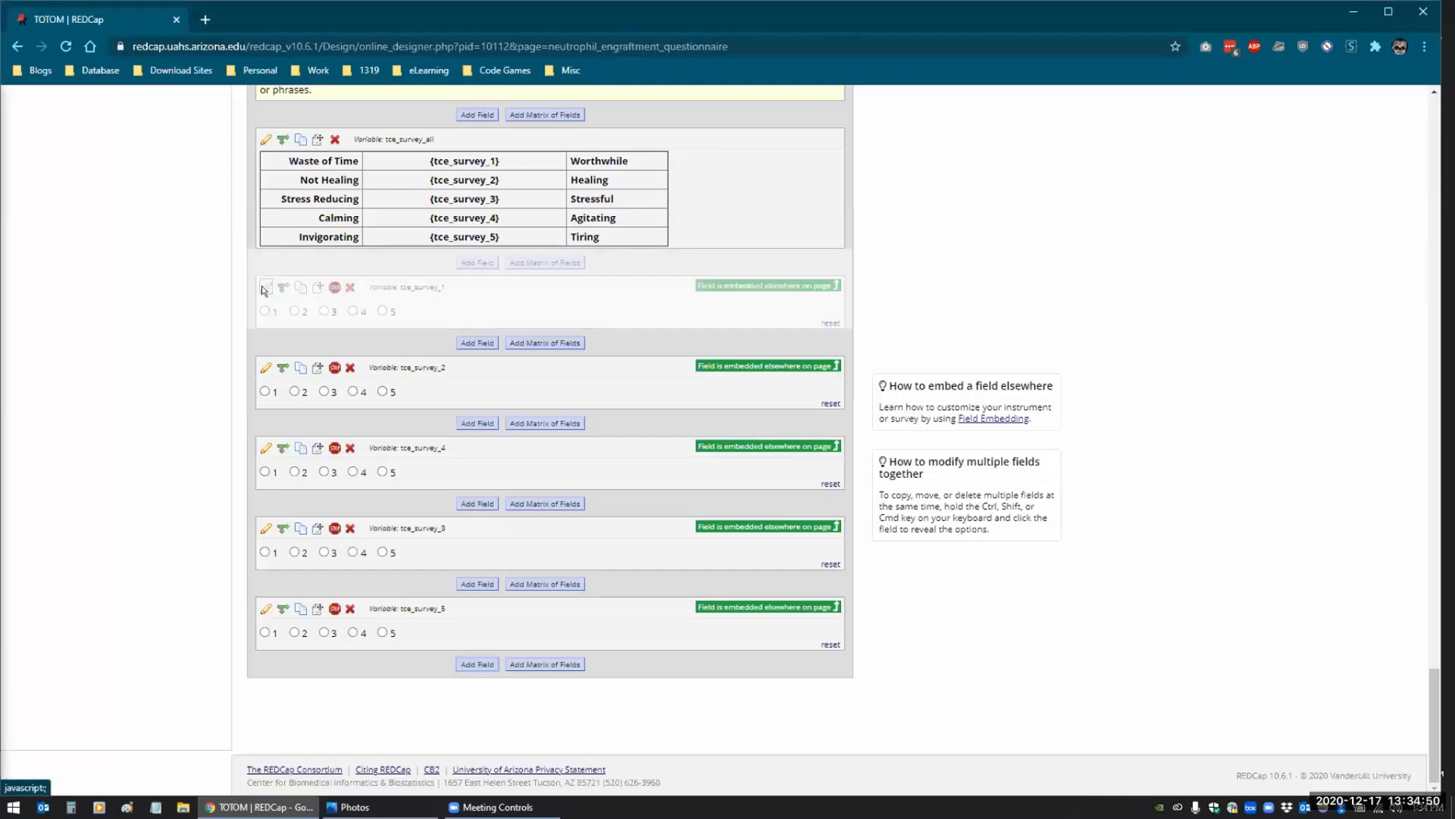
left_click_drag(293, 529, 269, 465)
left_click(316, 472)
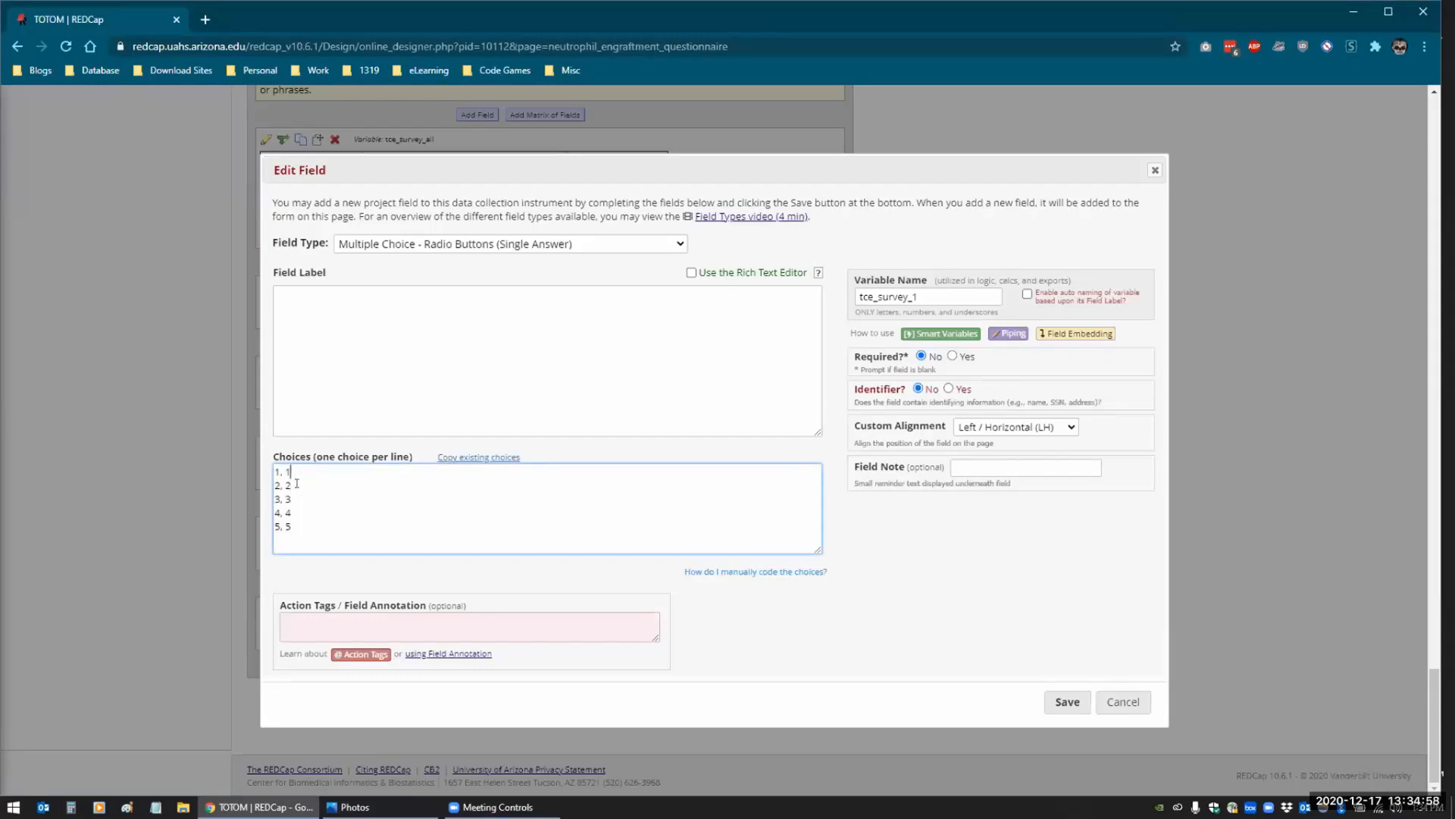
left_click(1123, 701)
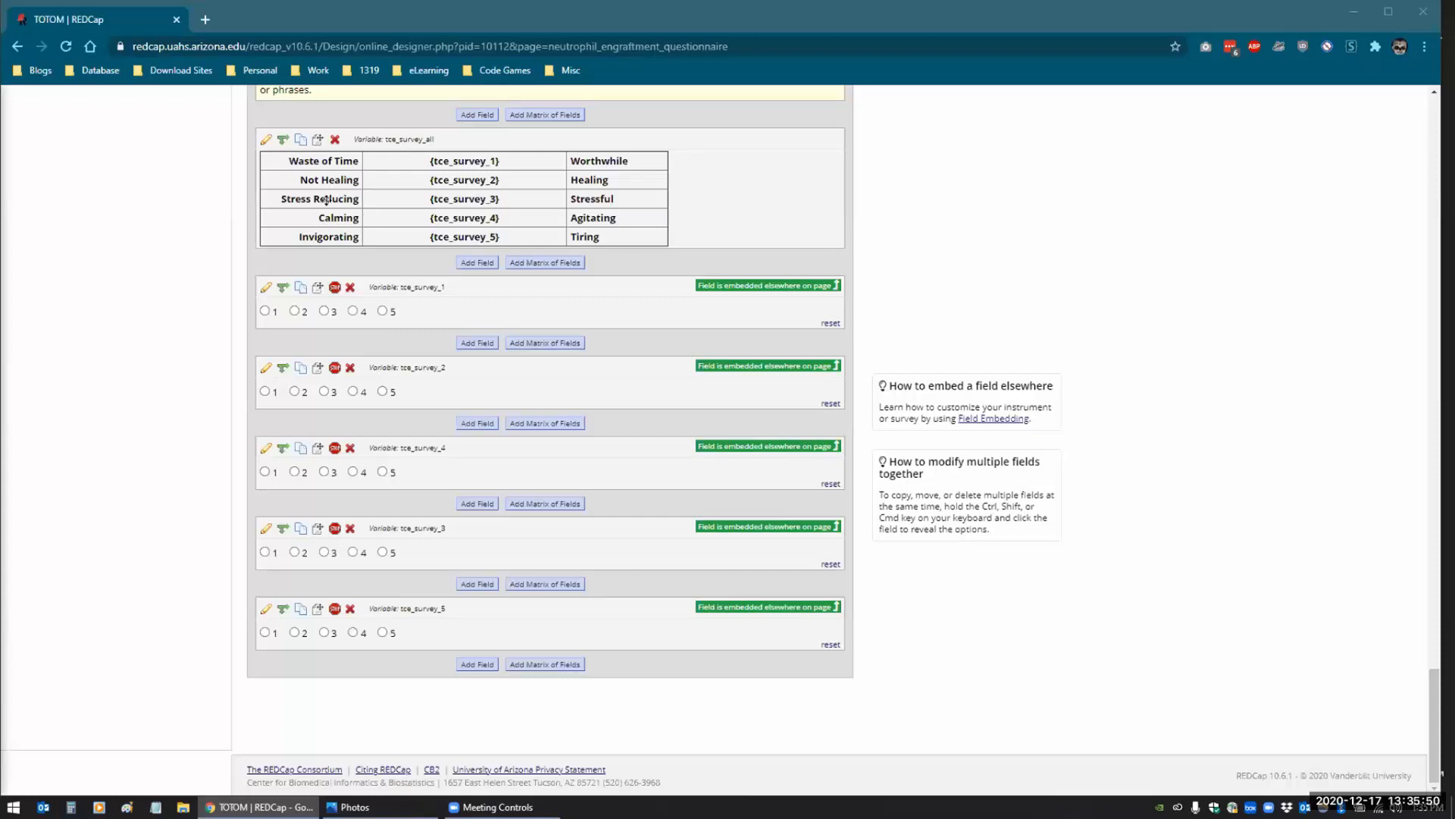
Set the border style of the table in the tce_survey_all field to None and save the field
left_click(266, 139)
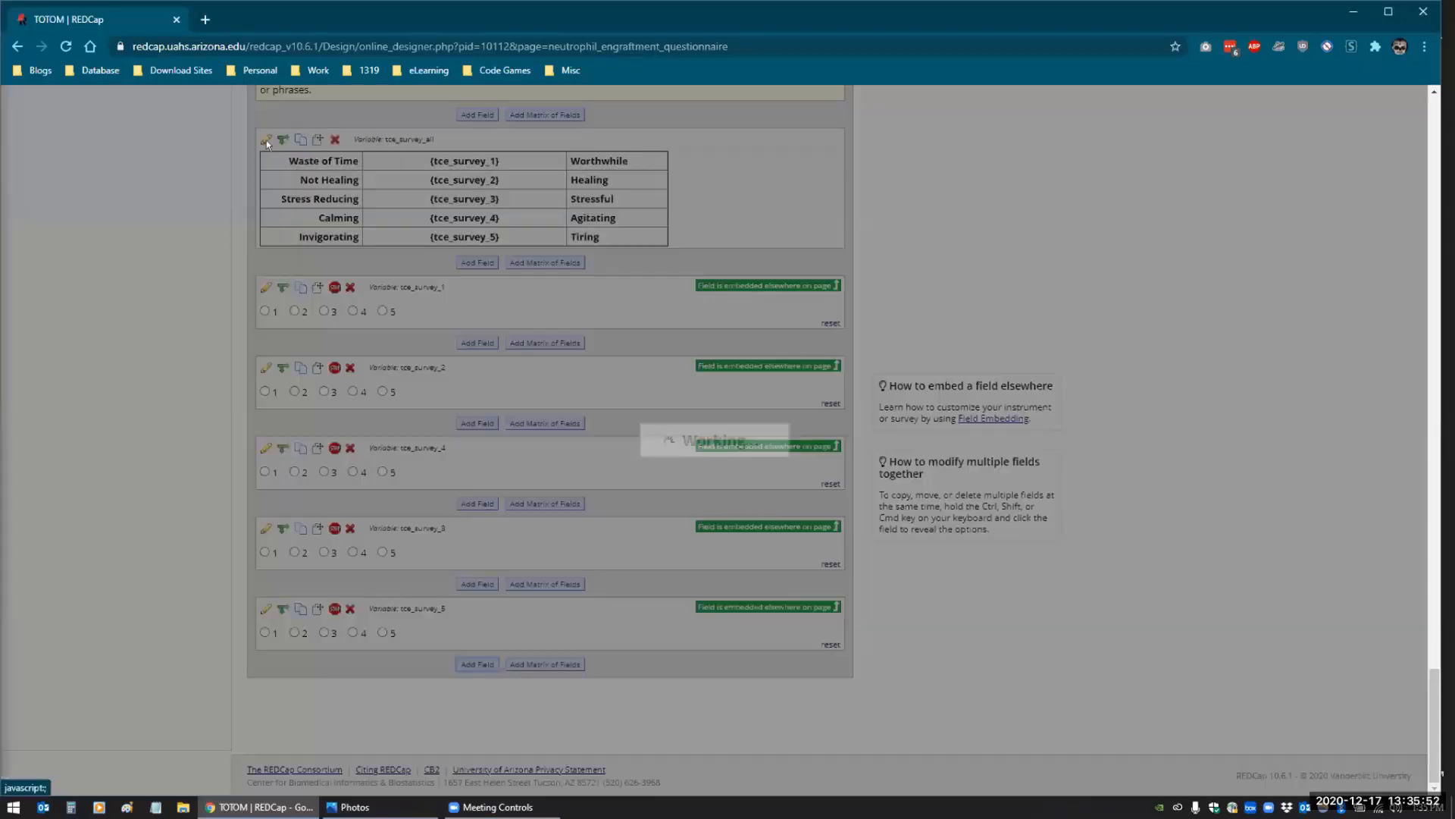
left_click(345, 399)
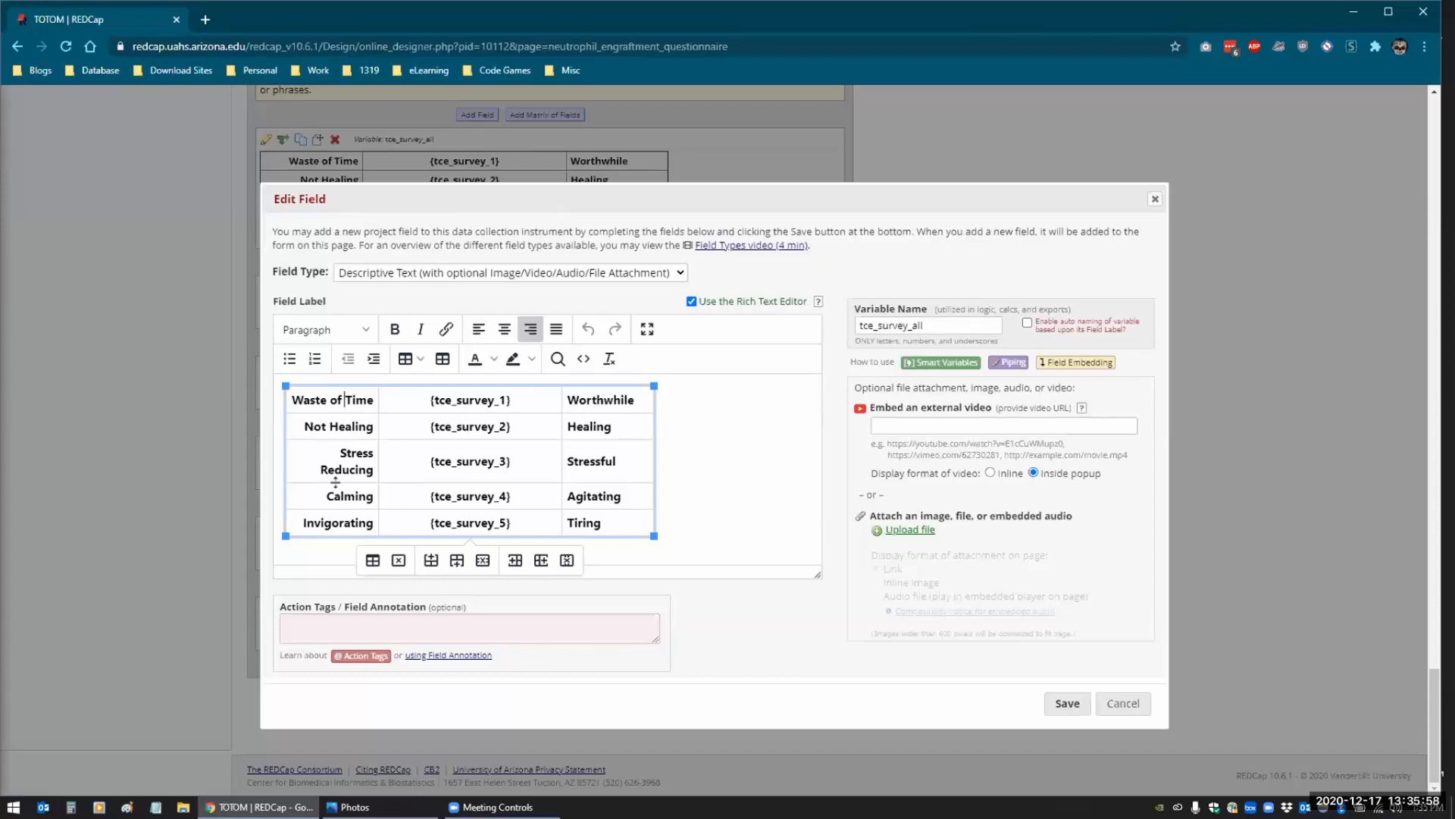
right_click(355, 418)
mouse_move(391, 520)
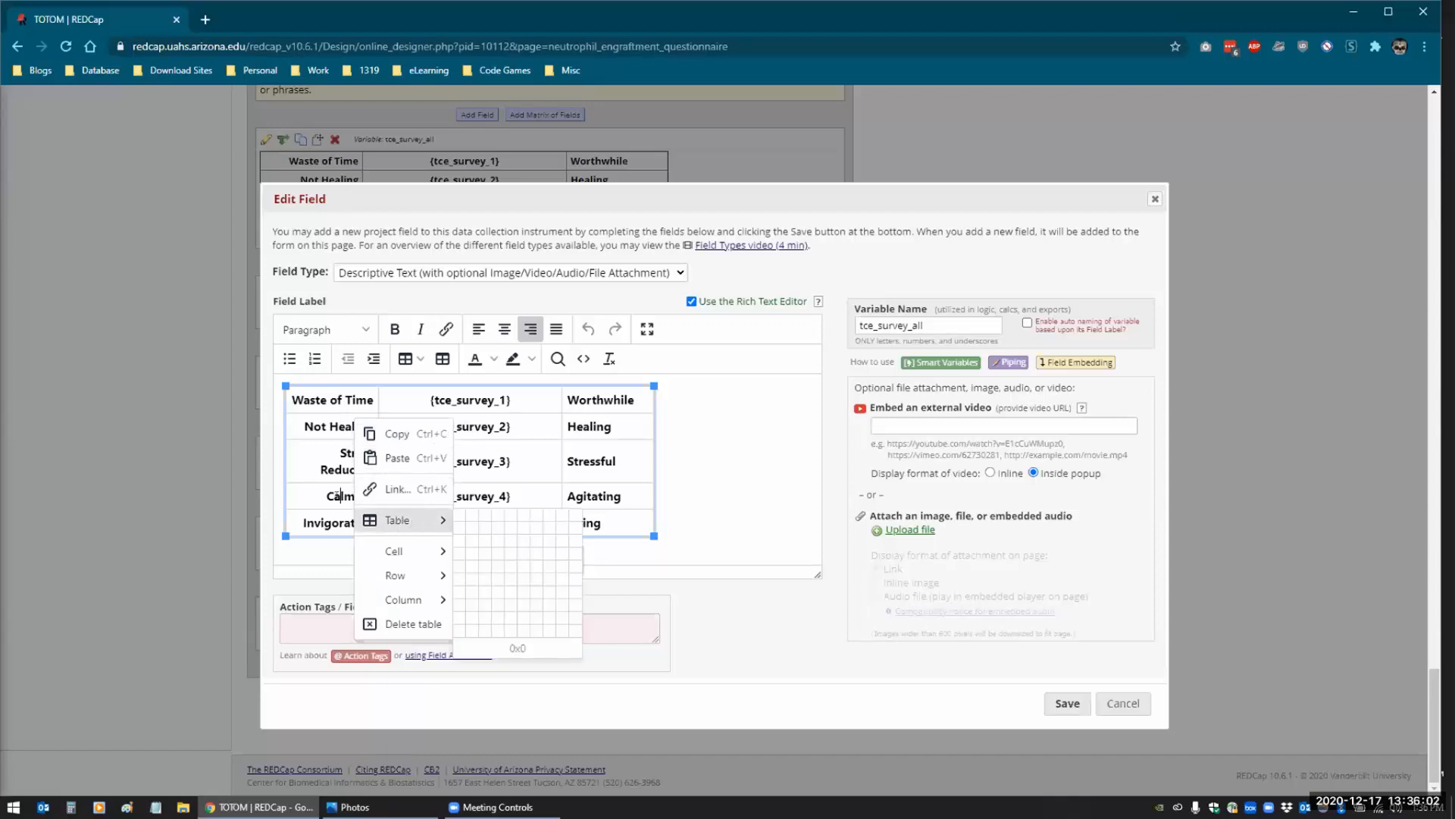
left_click(338, 496)
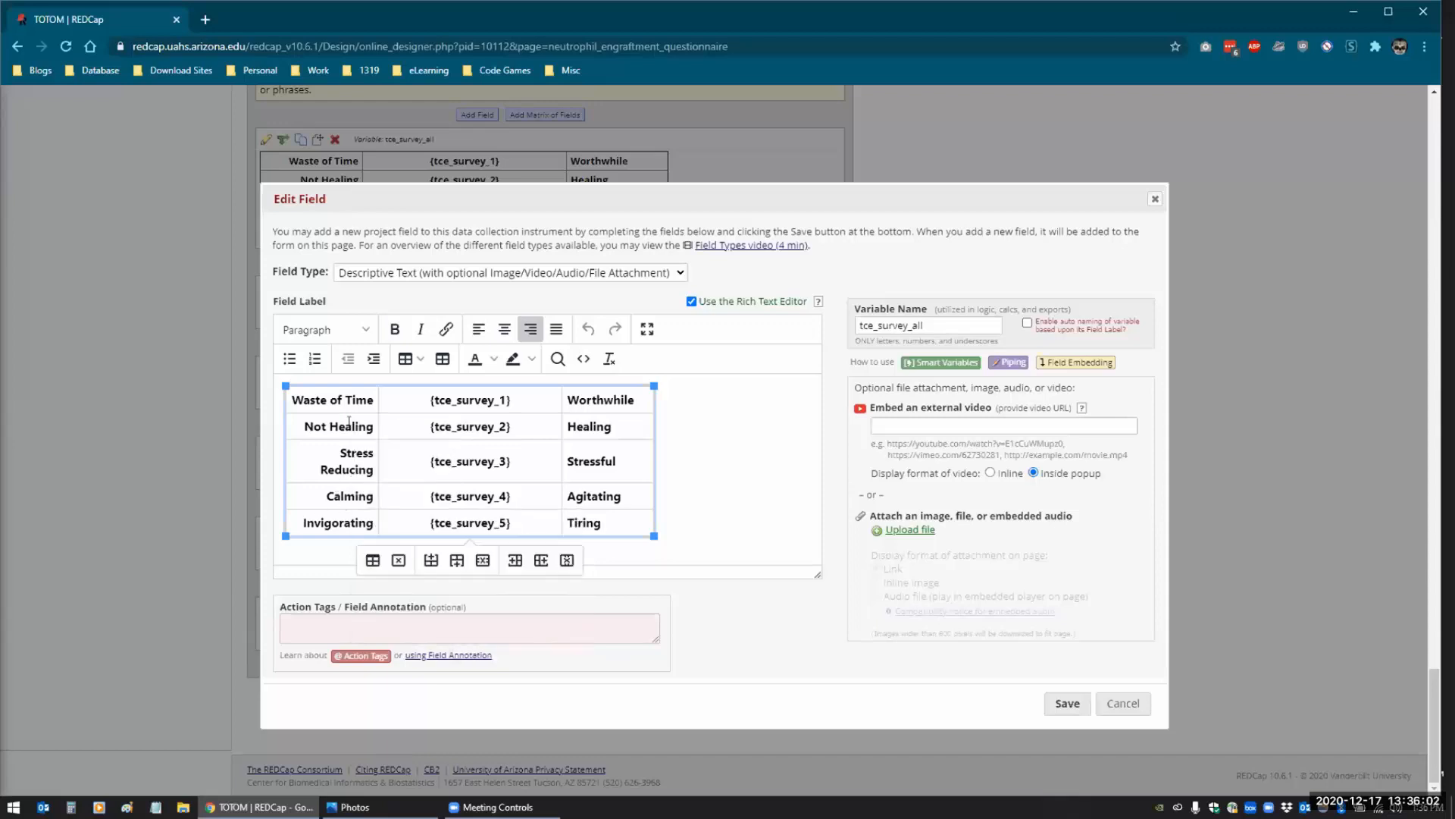
left_click(443, 359)
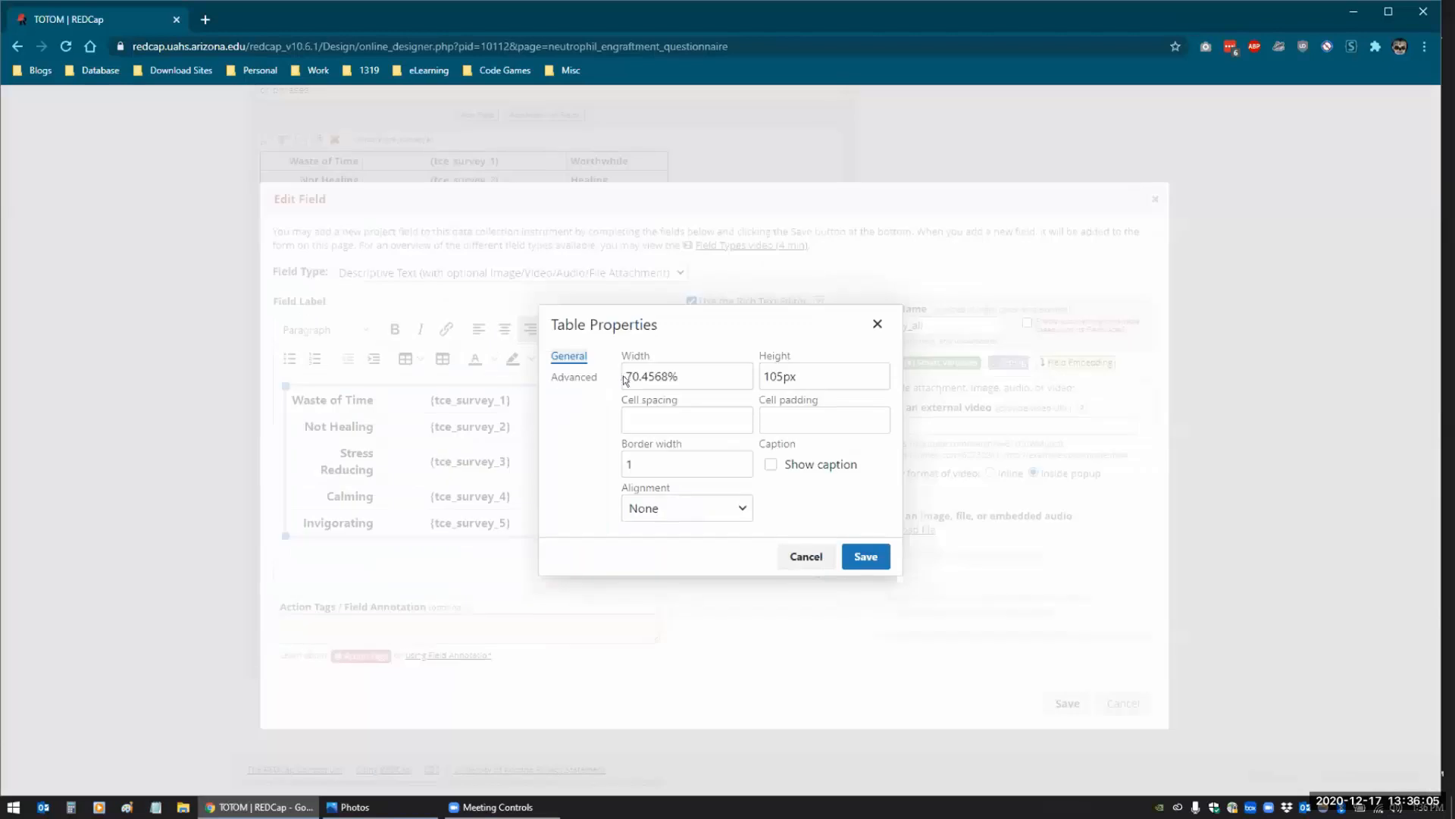
left_click(584, 377)
left_click(676, 377)
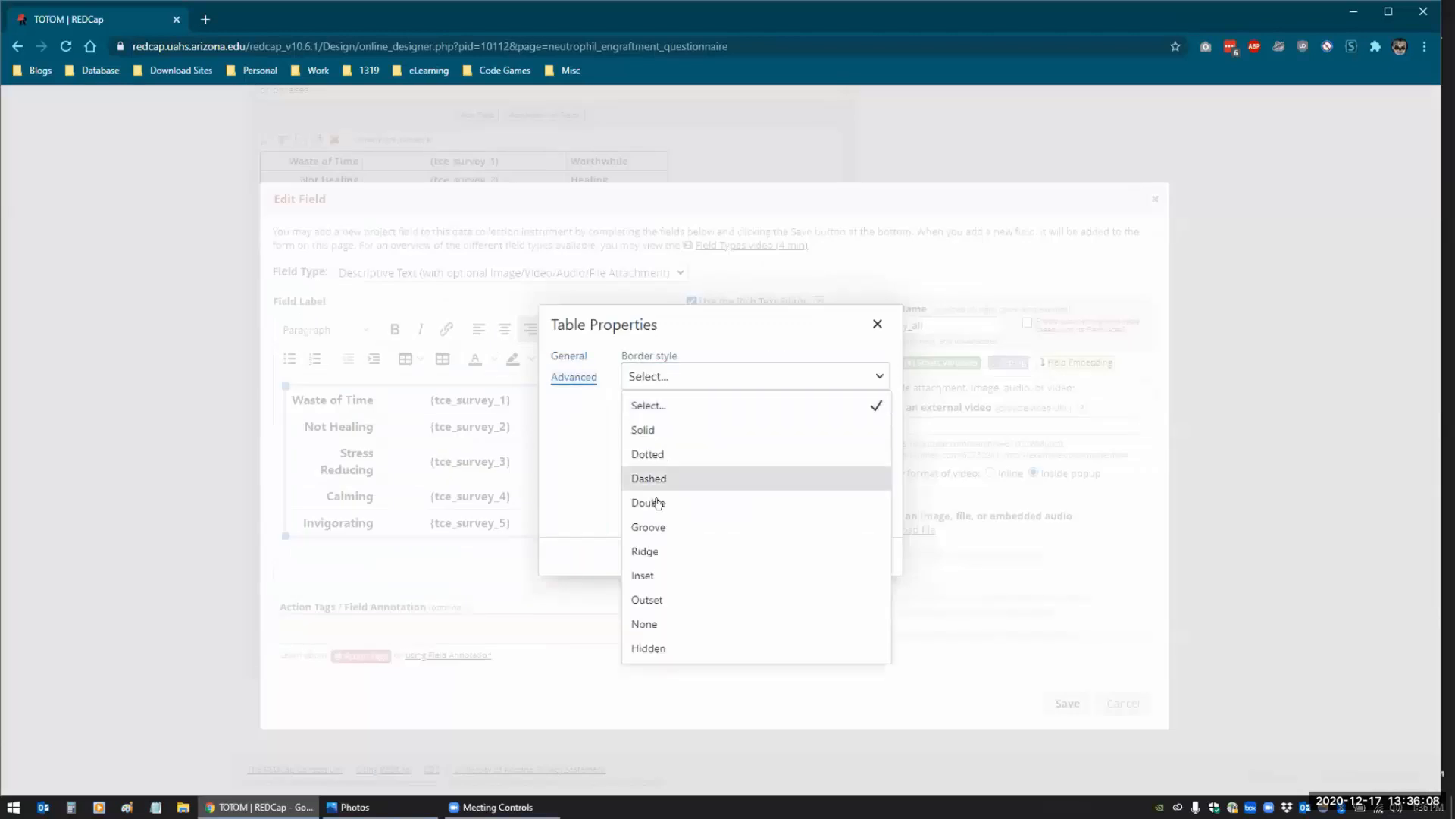
left_click(650, 622)
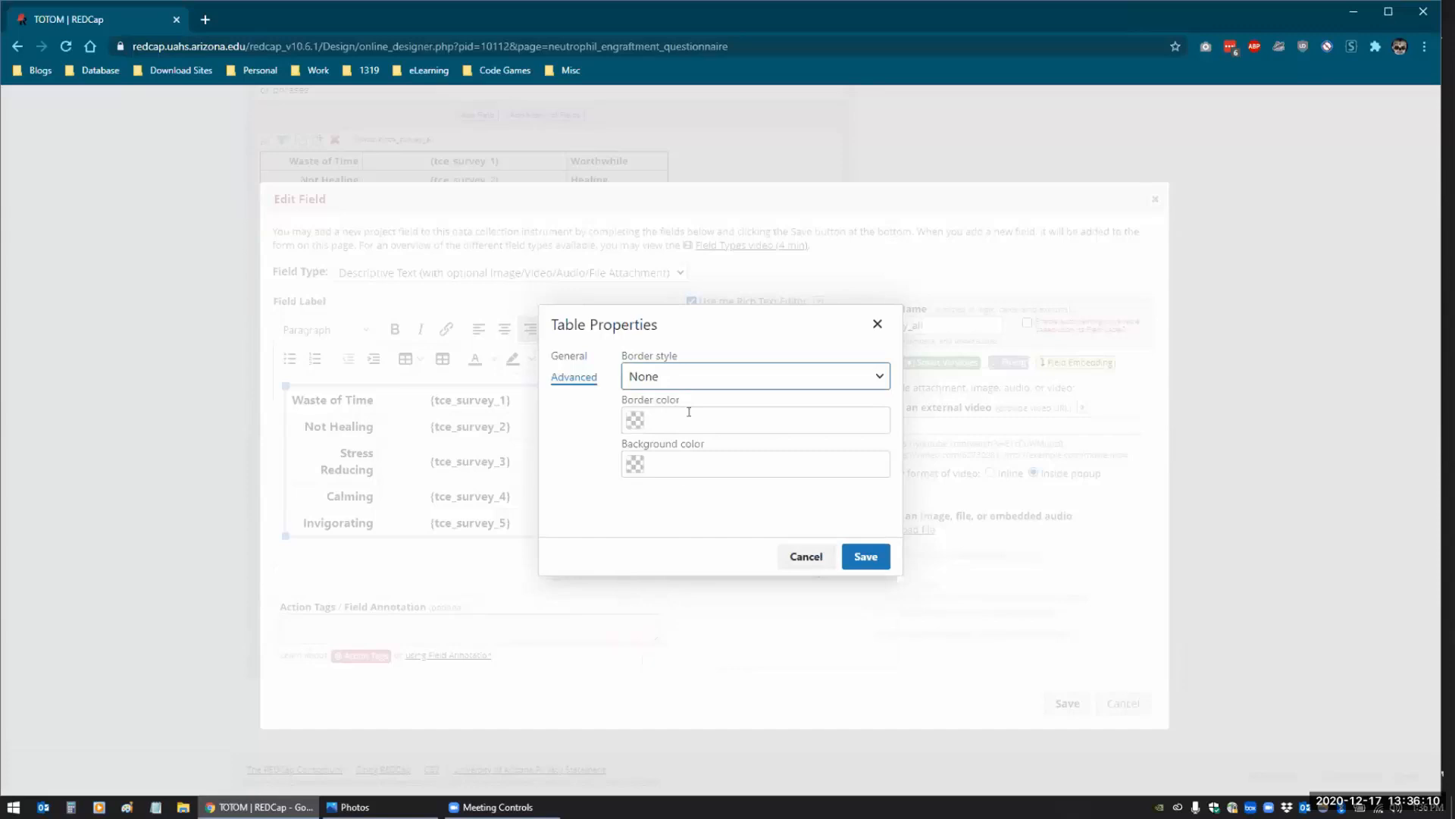
left_click(857, 556)
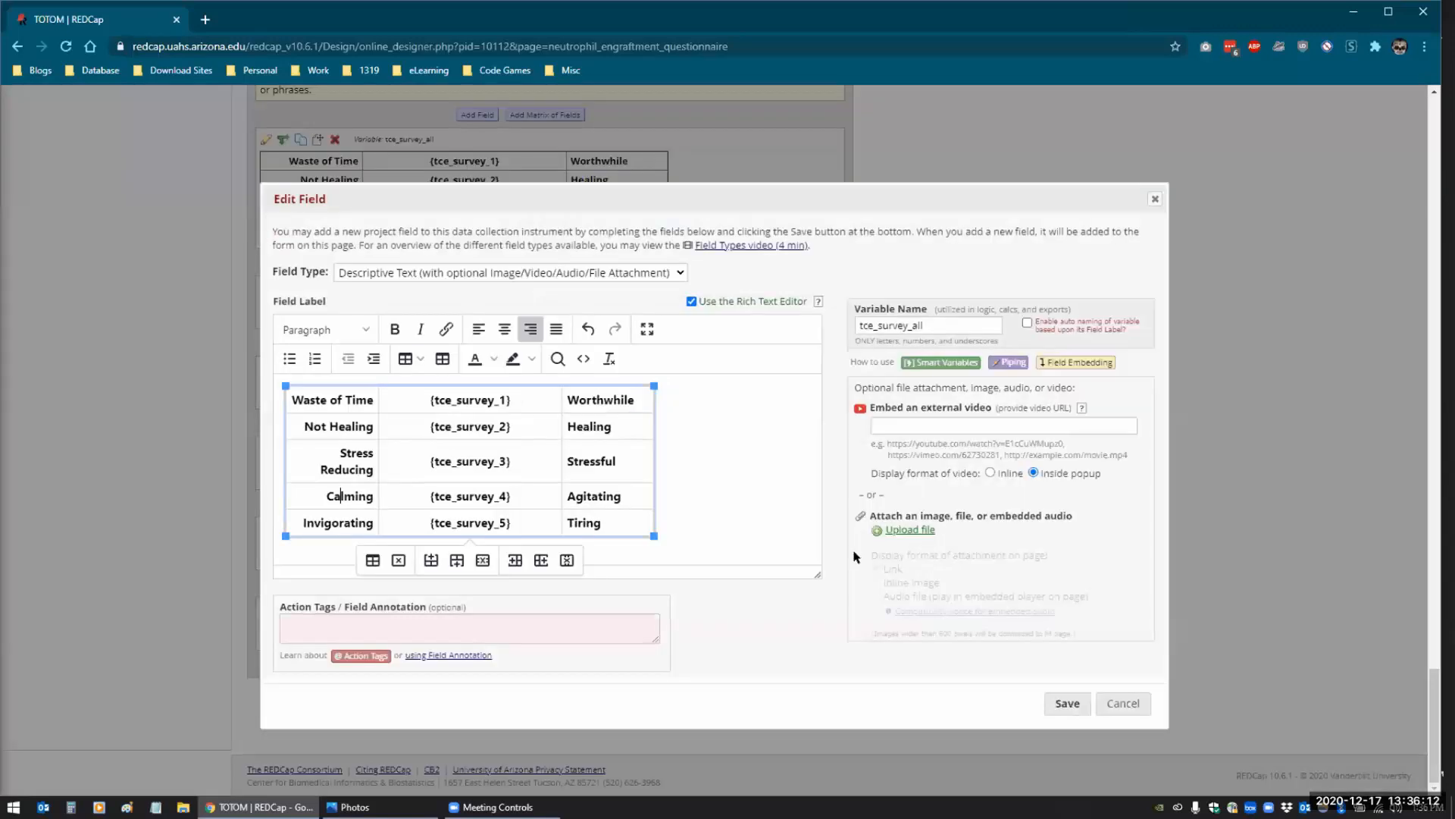
left_click(1049, 703)
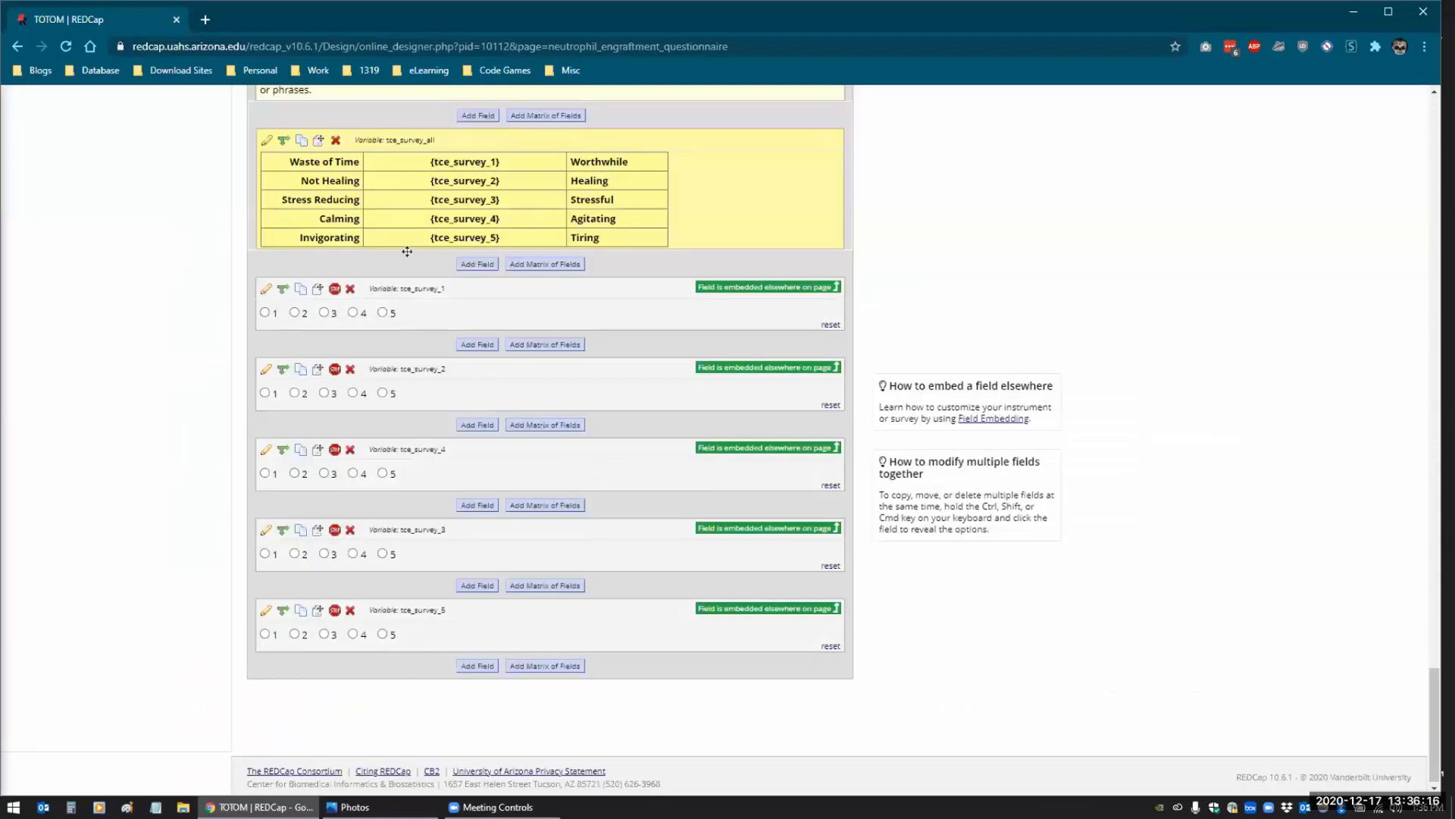
Set the table's border attribute to 0 in the source code of the tce_survey_all label and save the field
left_click(265, 141)
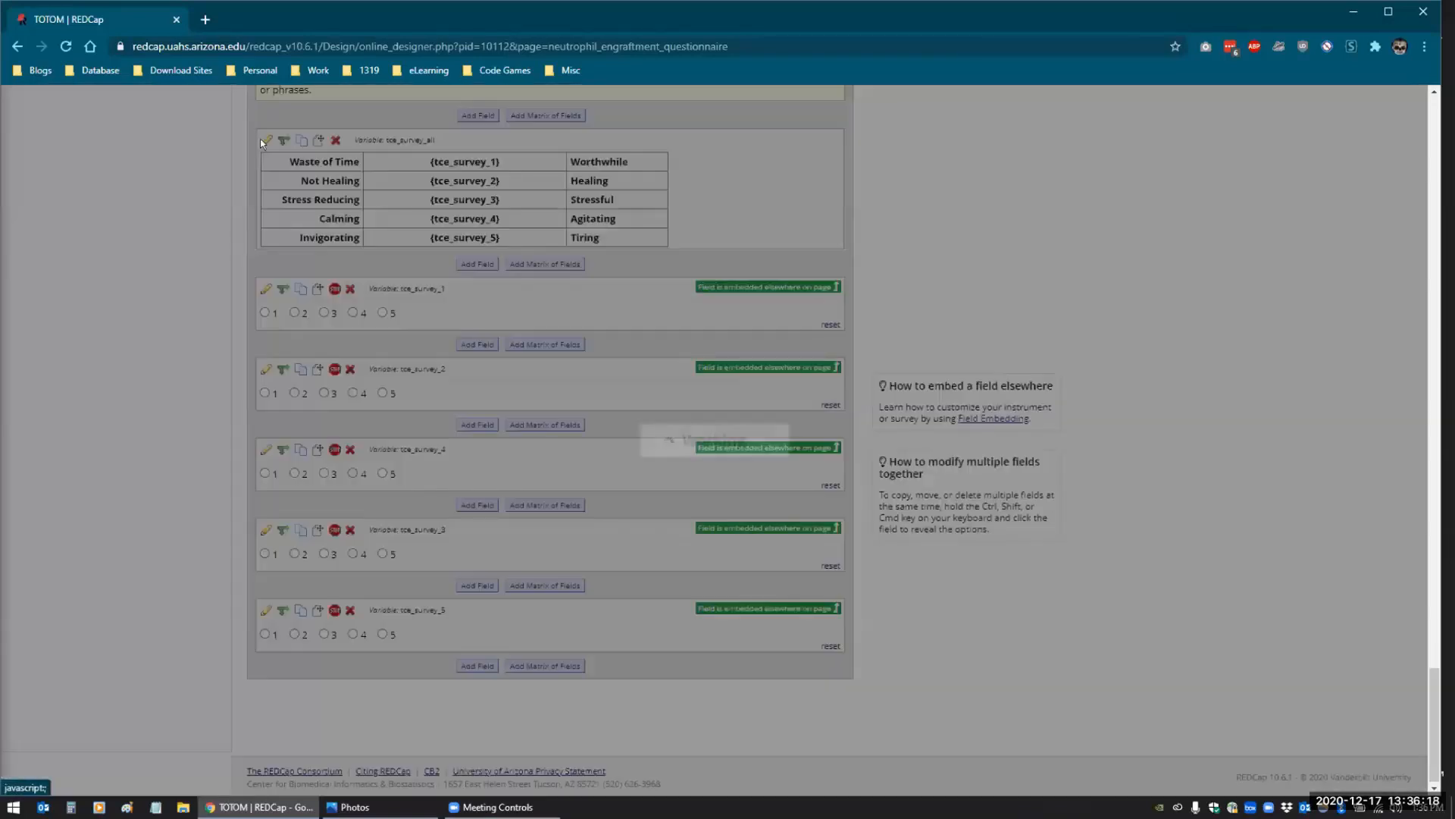
left_click(583, 359)
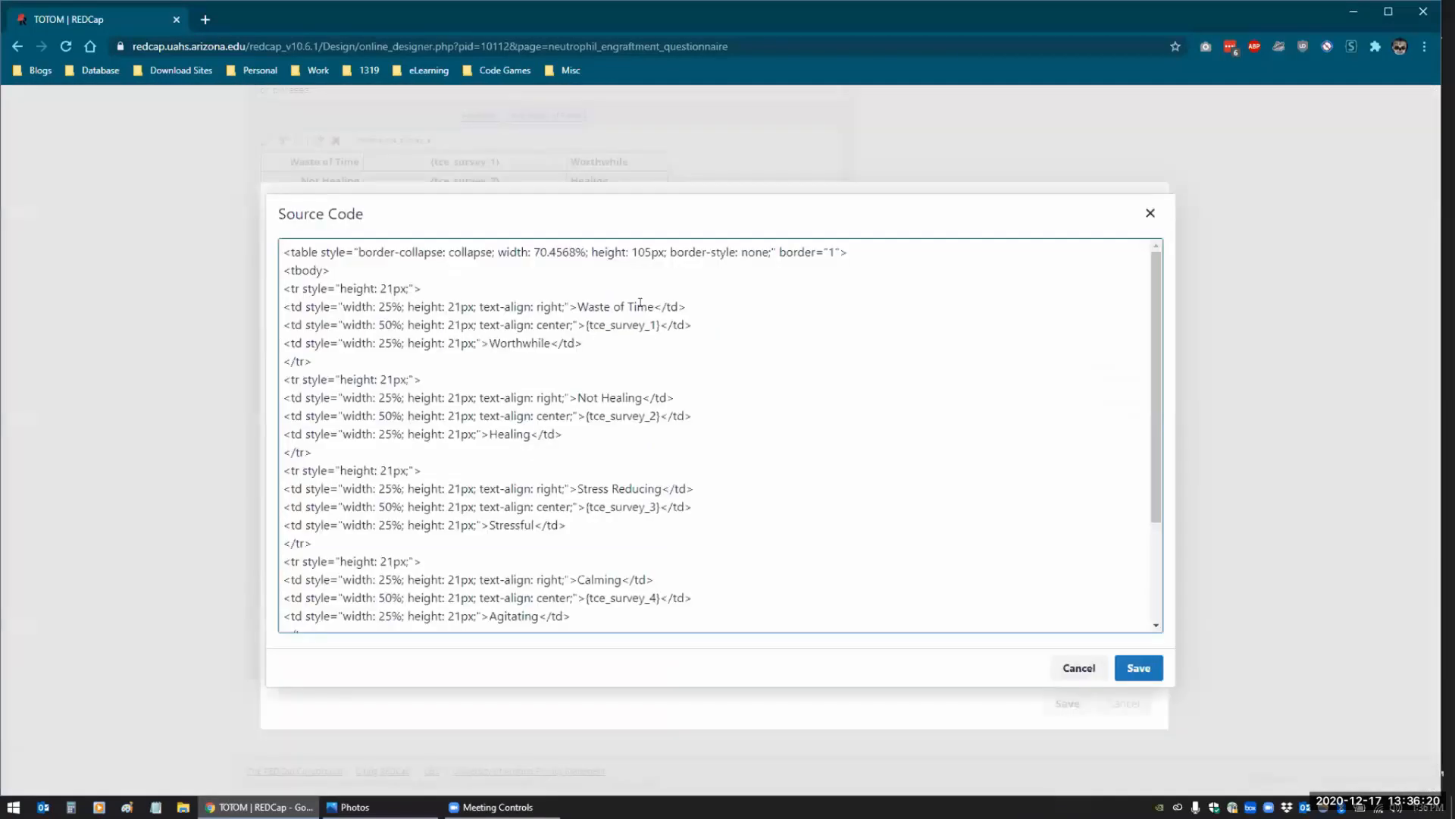
left_click(834, 252)
key("BackSpace")
type("0")
left_click(1138, 668)
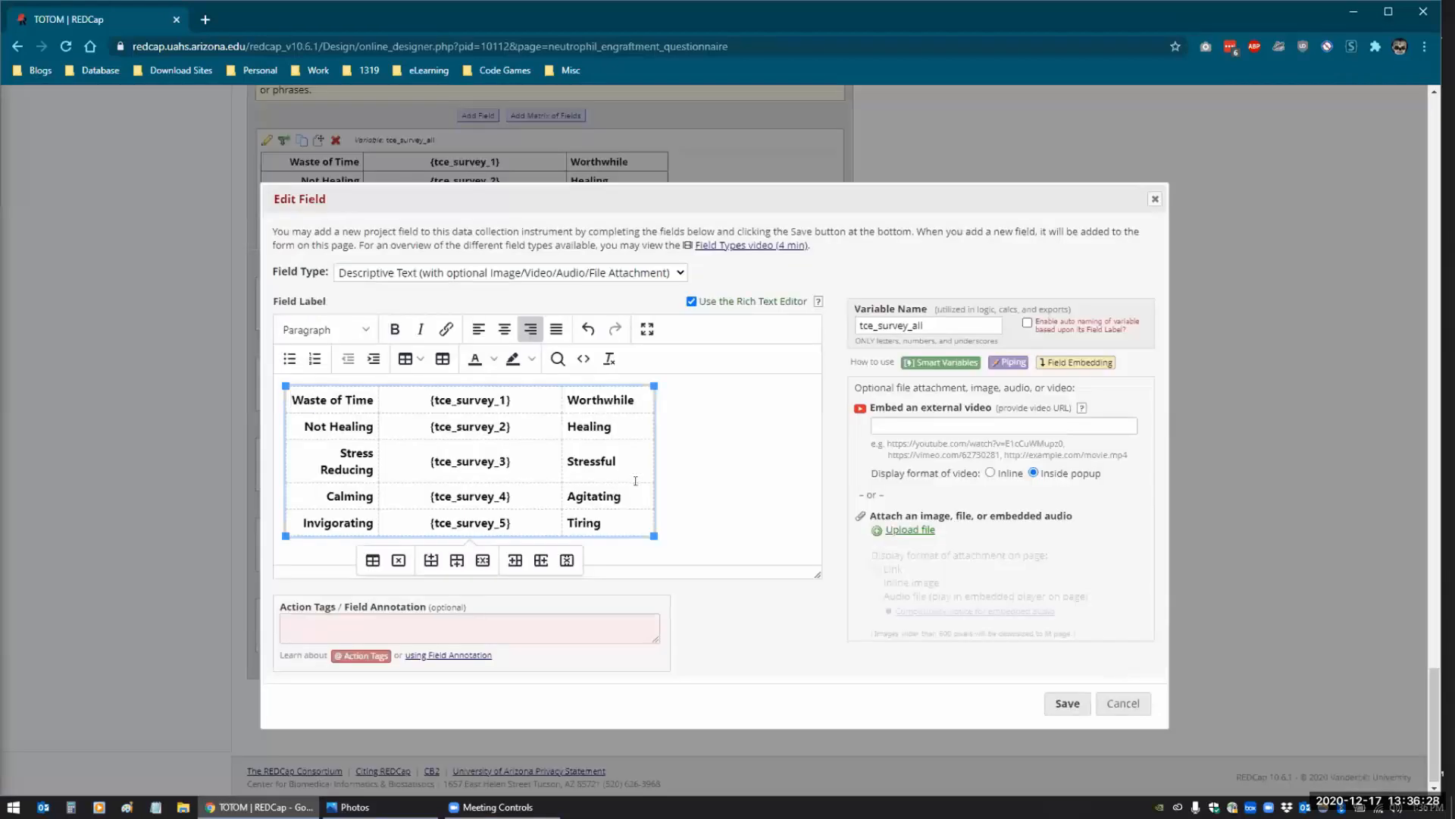
left_click(674, 455)
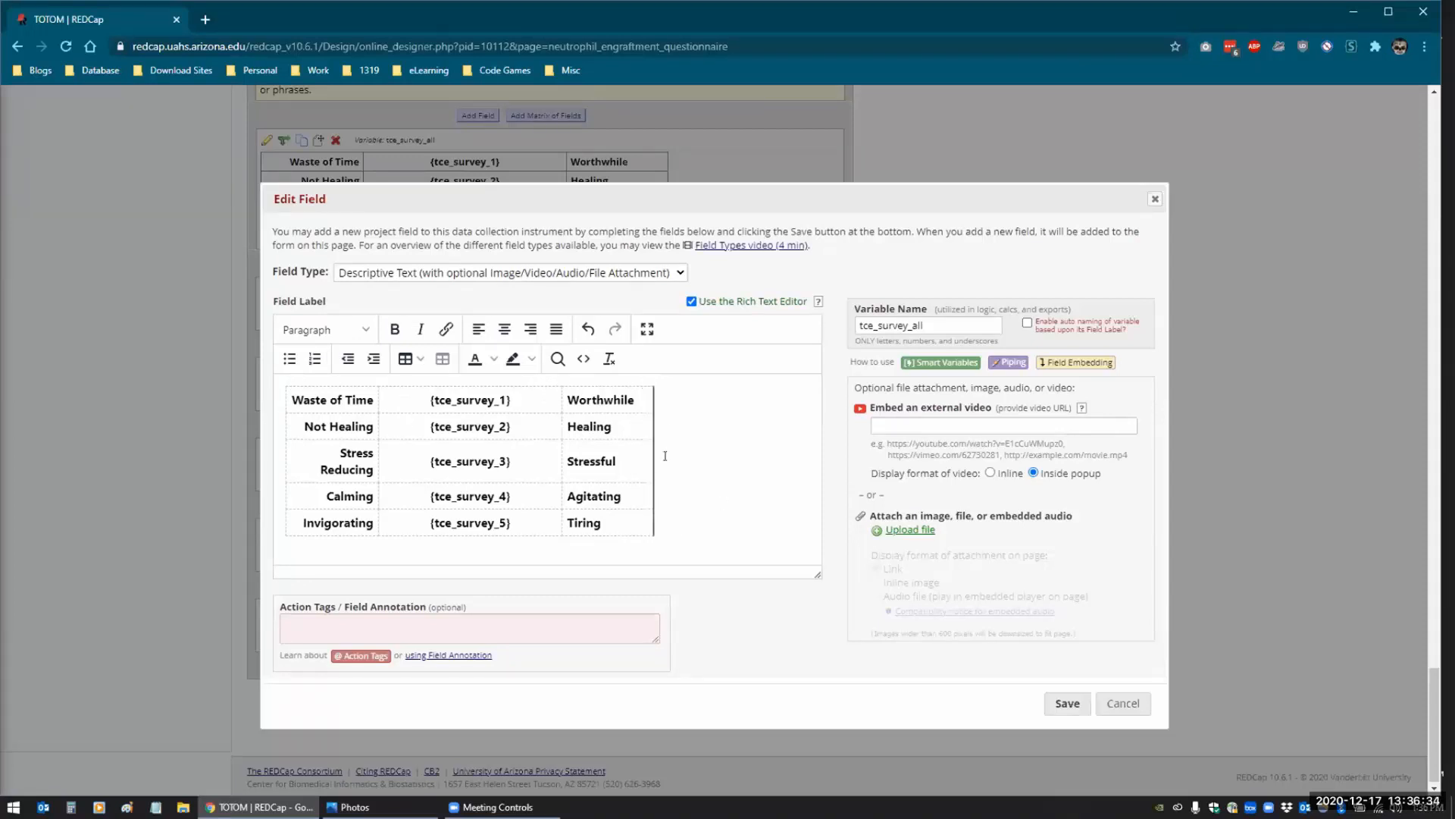
left_click(1065, 707)
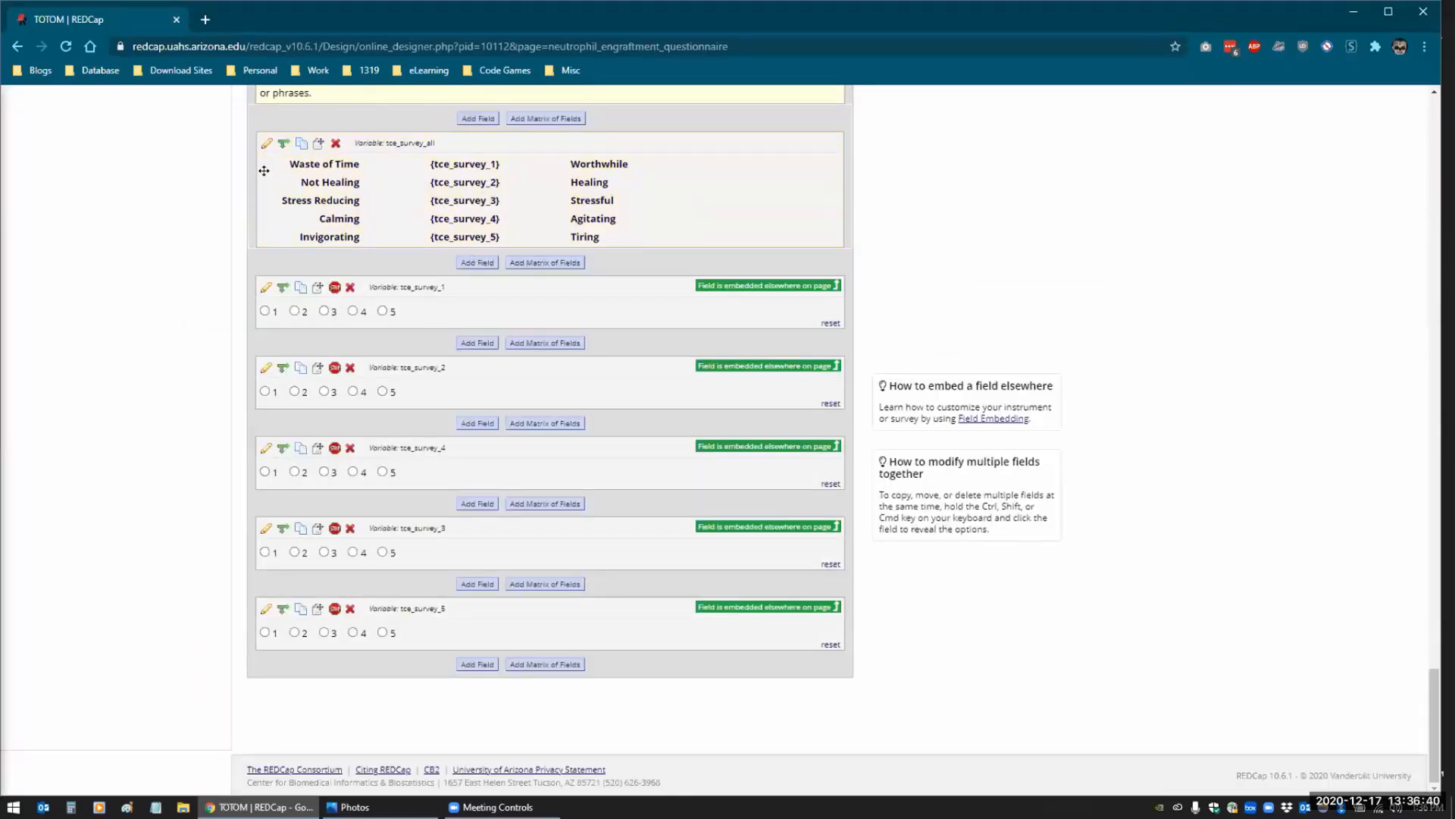
In the tce_survey_all source code, add border-top and border-left of 1px solid #000000 to the Waste of Time cell's style
left_click(266, 143)
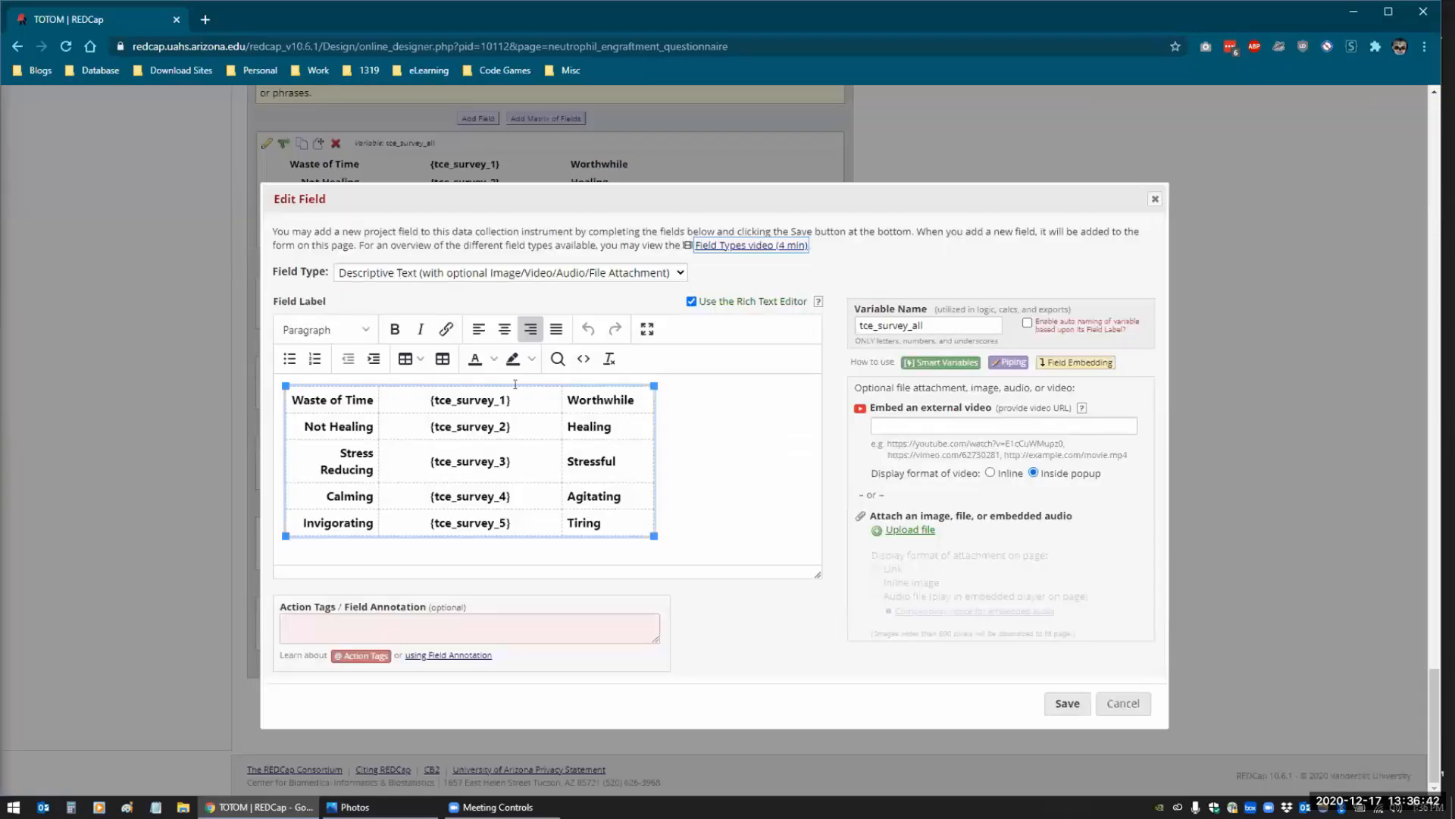
left_click(336, 386)
left_click_drag(289, 398, 642, 400)
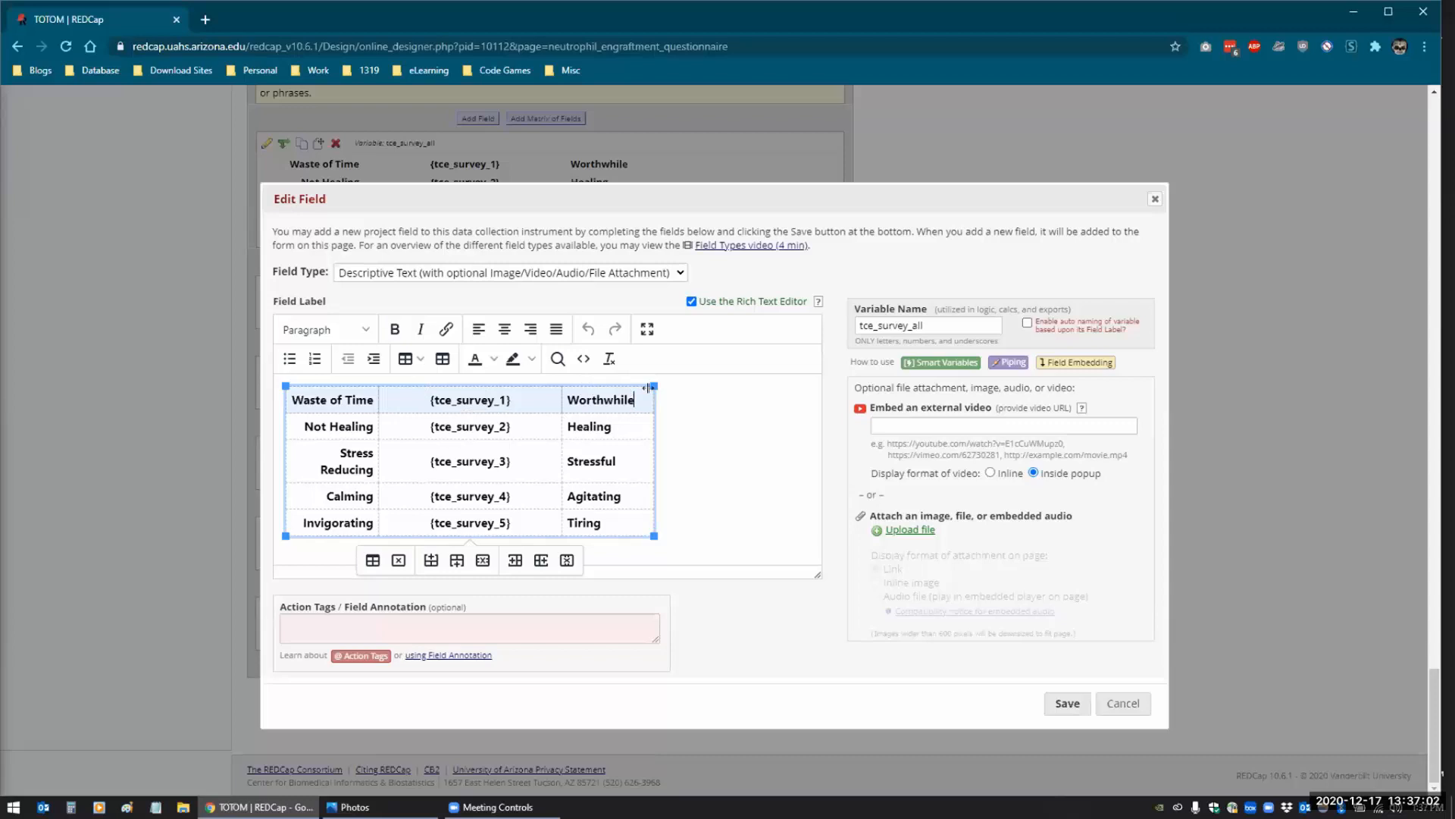
left_click(583, 358)
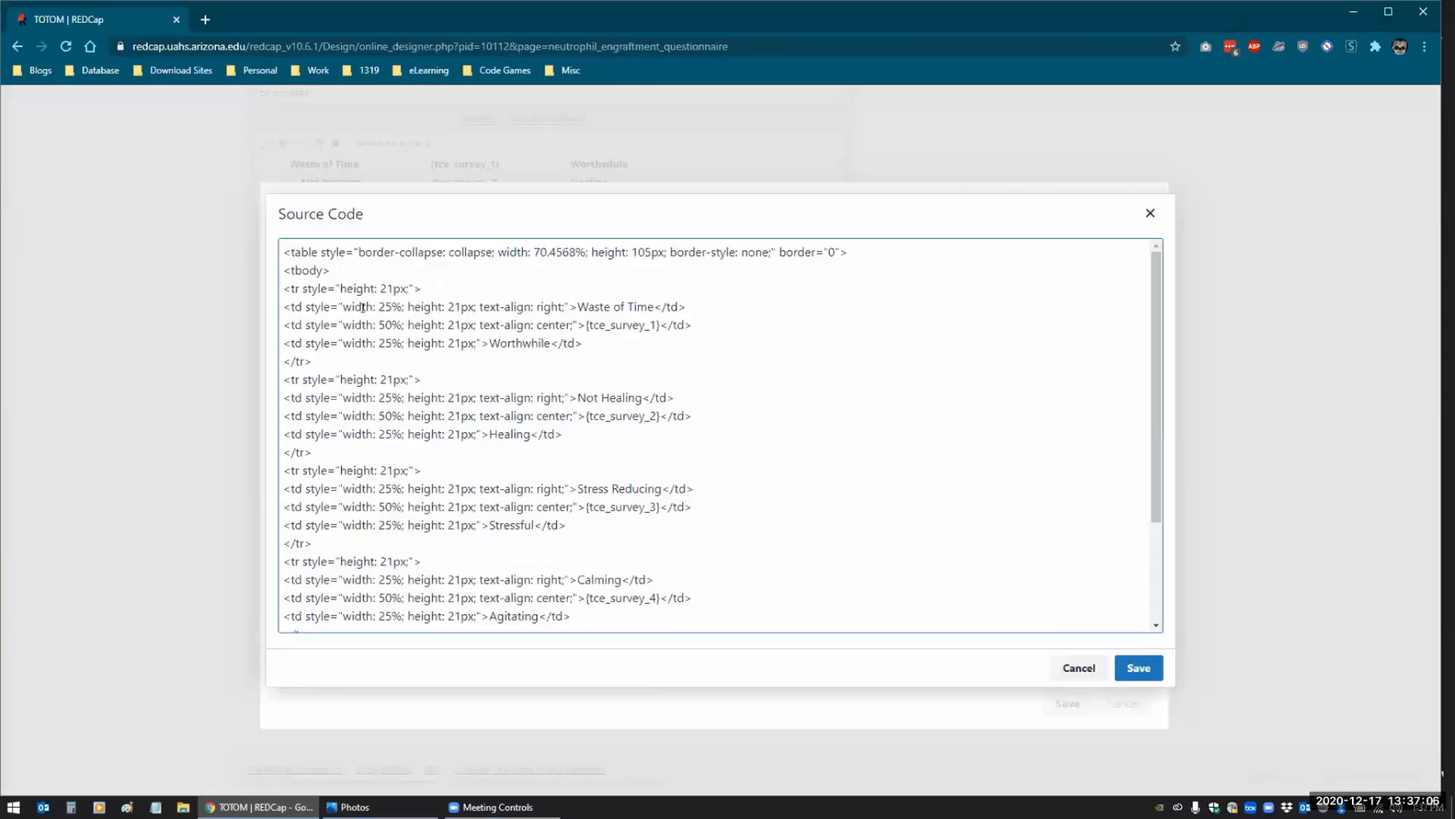
left_click(341, 305)
type("border")
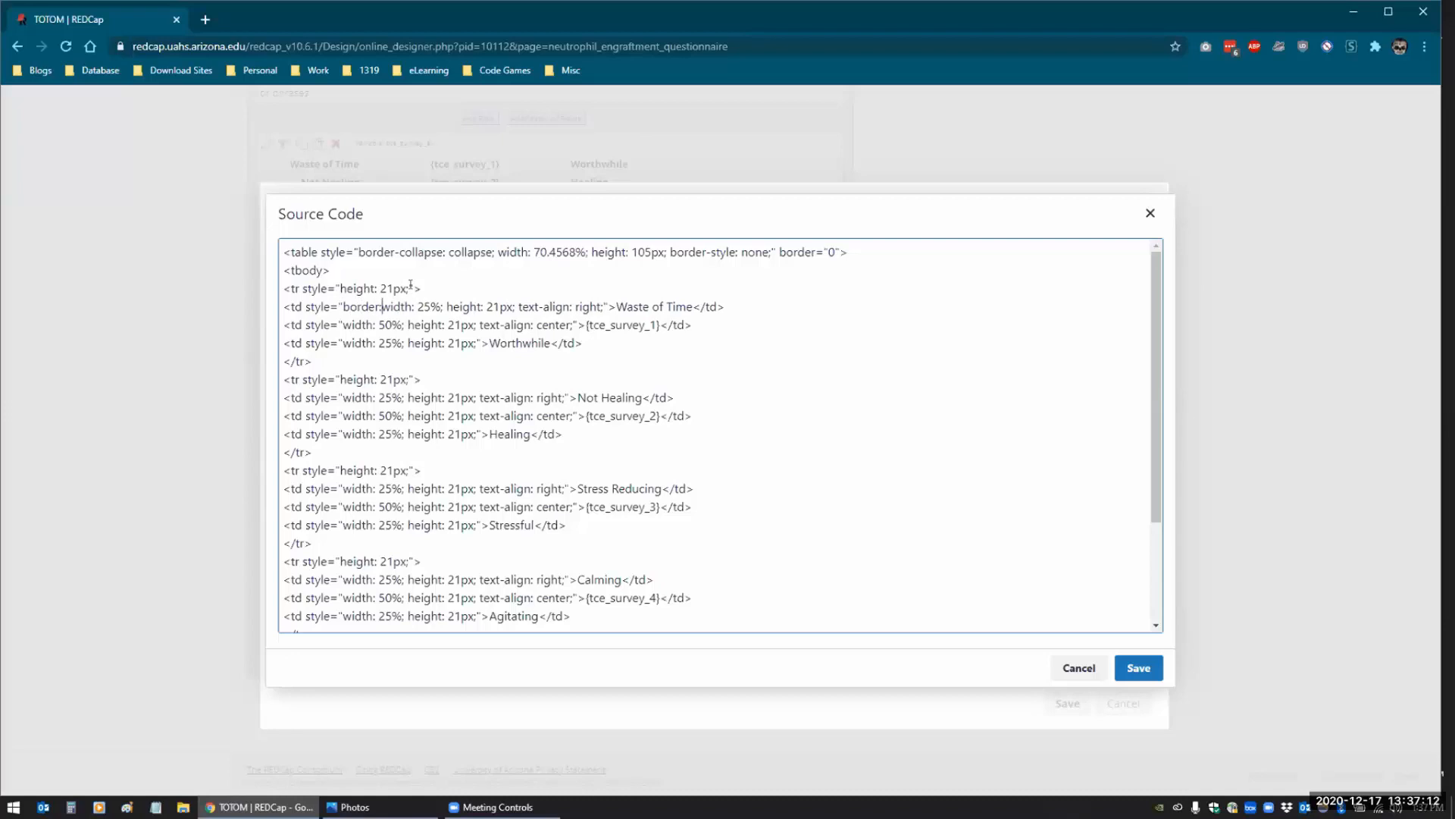
type("-top")
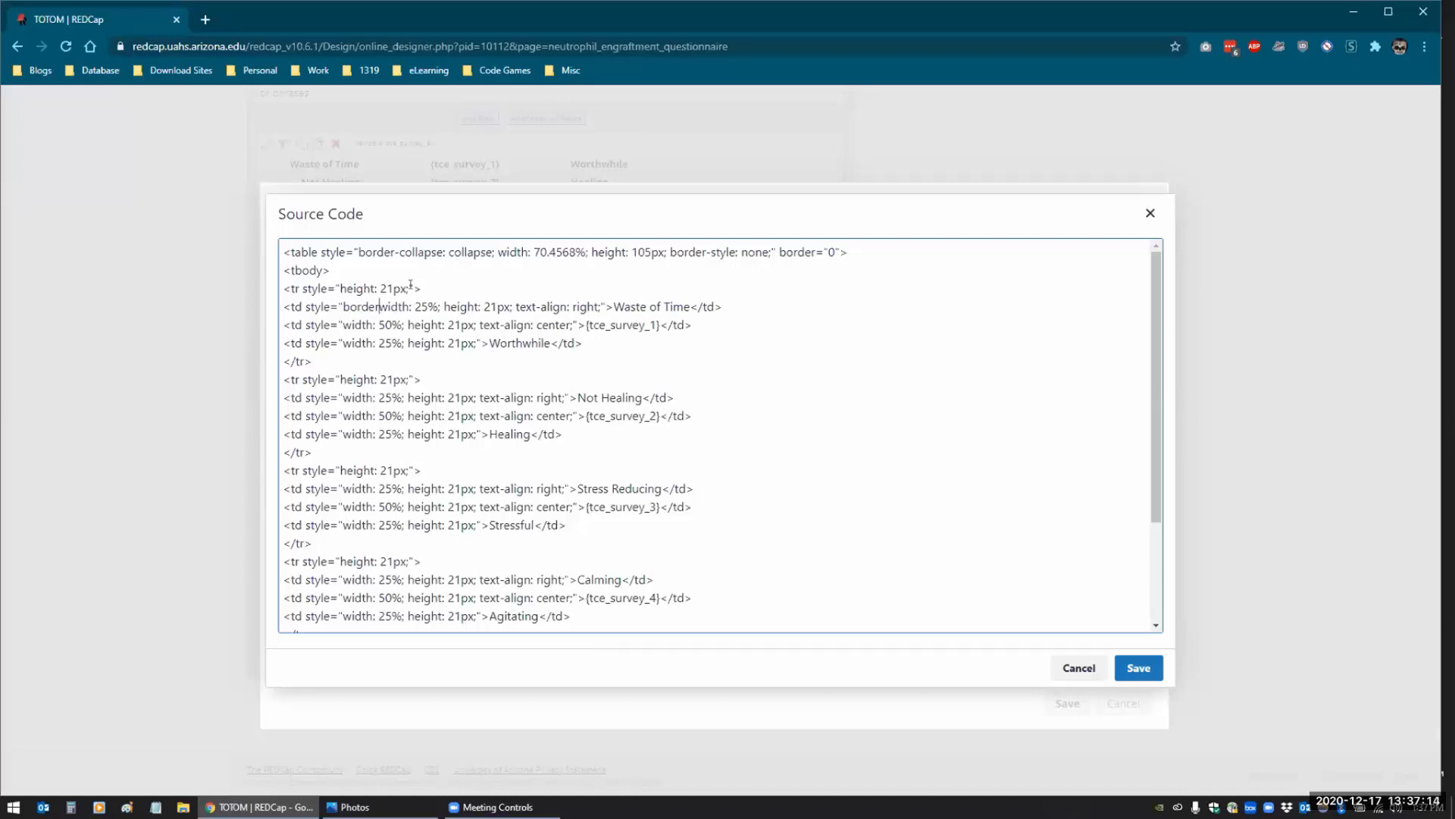
key("BackSpace")
type(": 1px ")
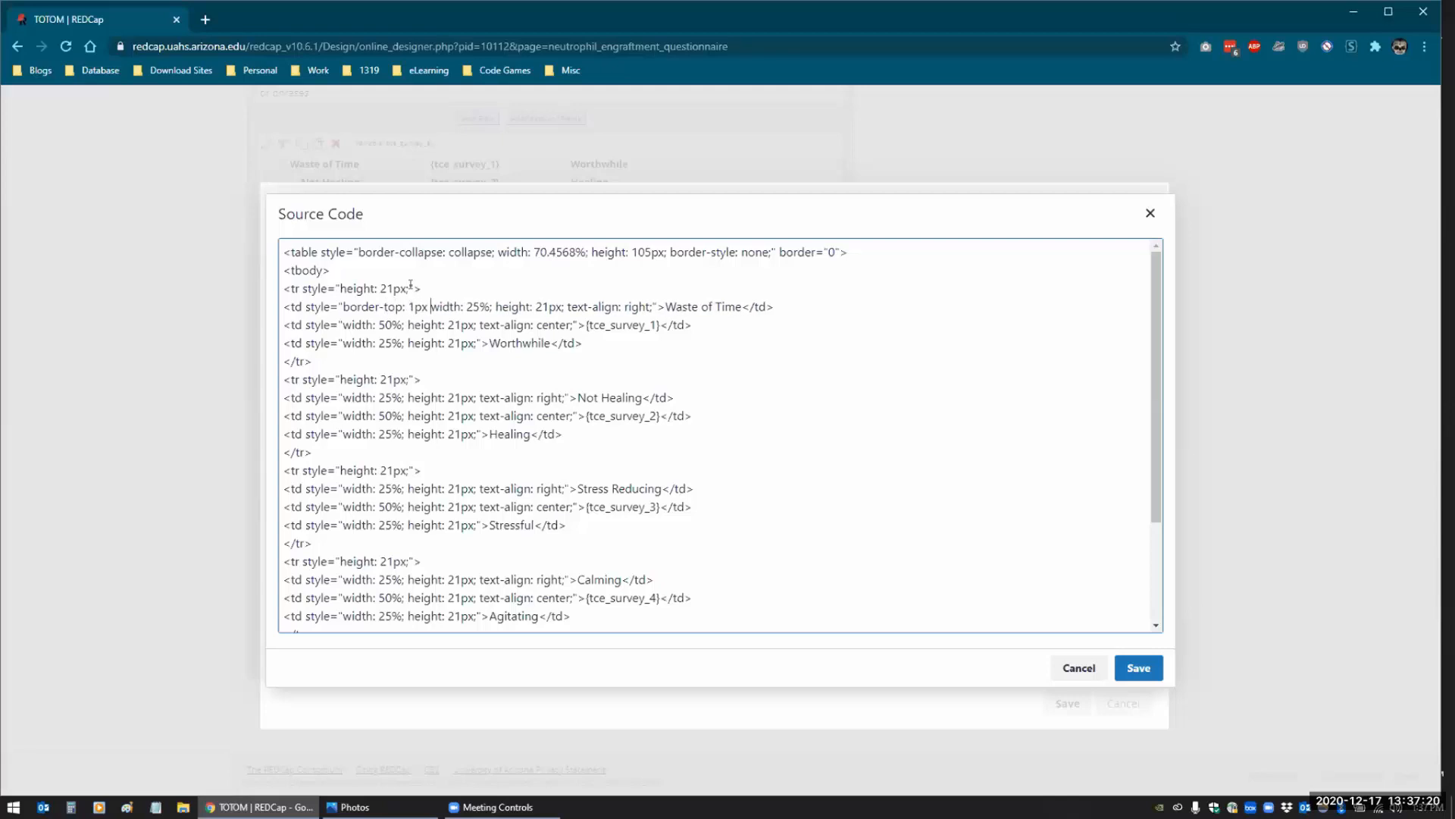
type("solid #")
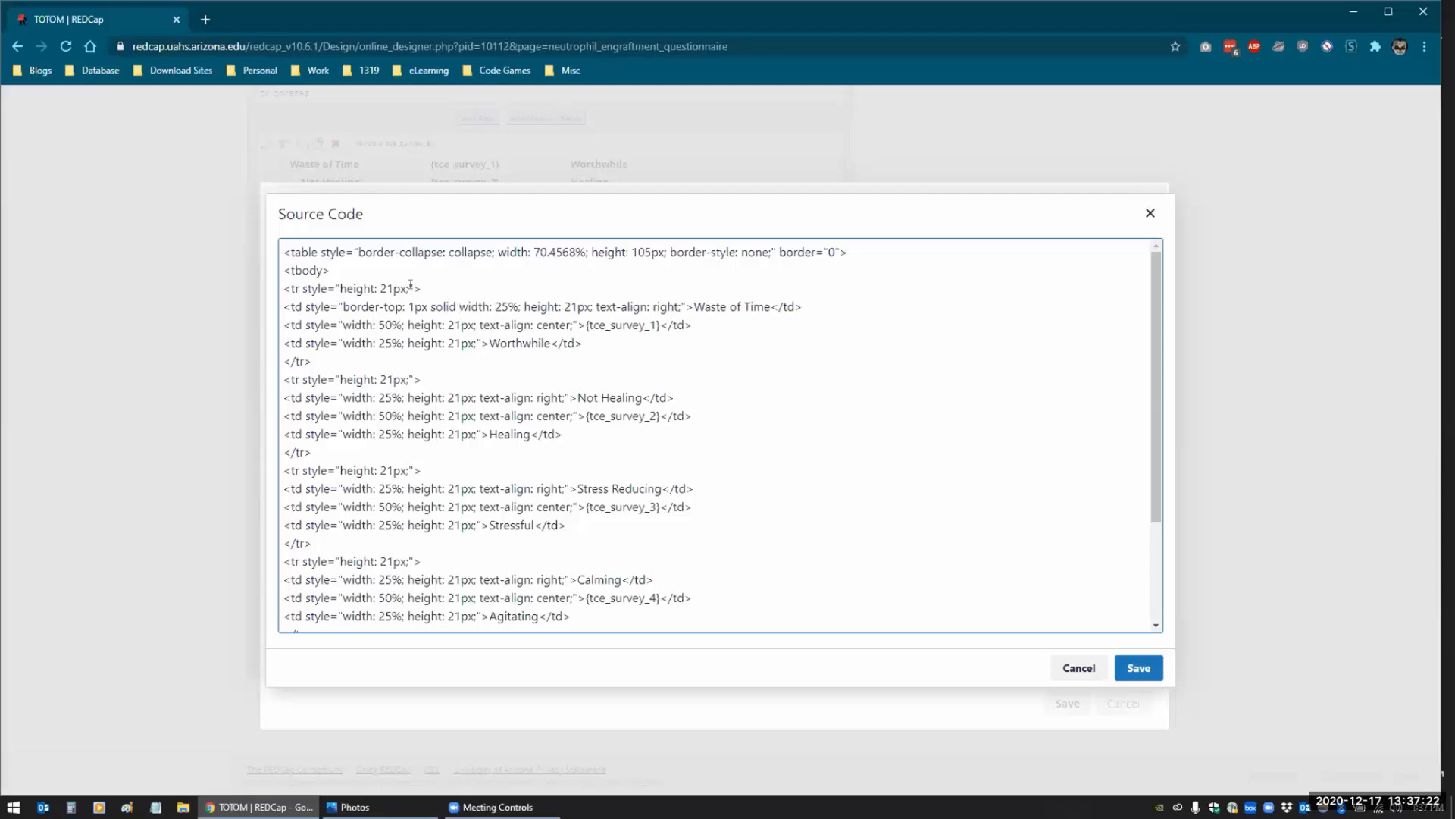
type("00000; border-left-")
key("BackSpace")
type(": 1px solid #000000")
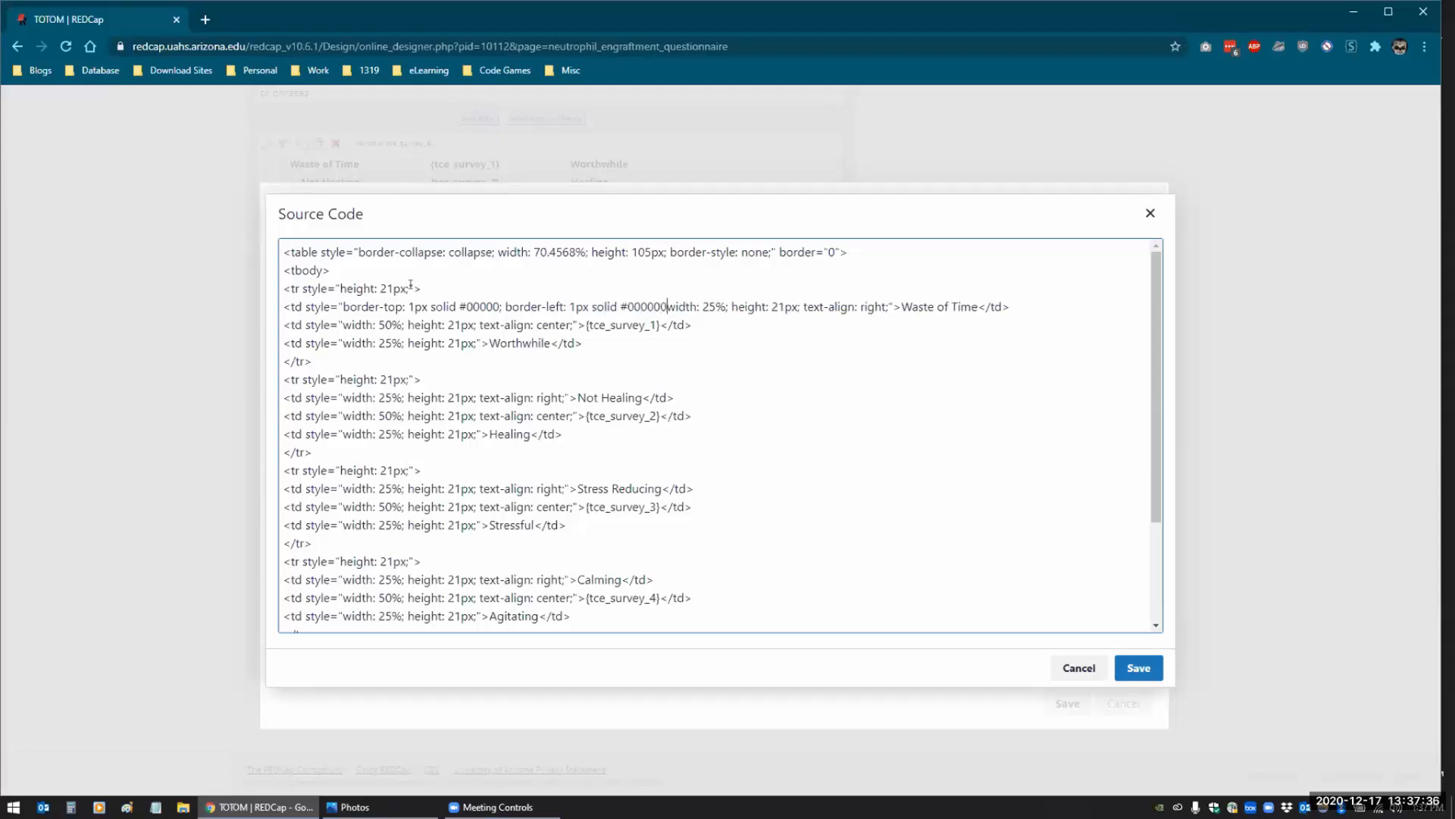
left_click(479, 306)
type("0")
Add border-bottom: 1px solid #000000 to the Waste of Time cell's style and apply the source code
left_click(673, 305)
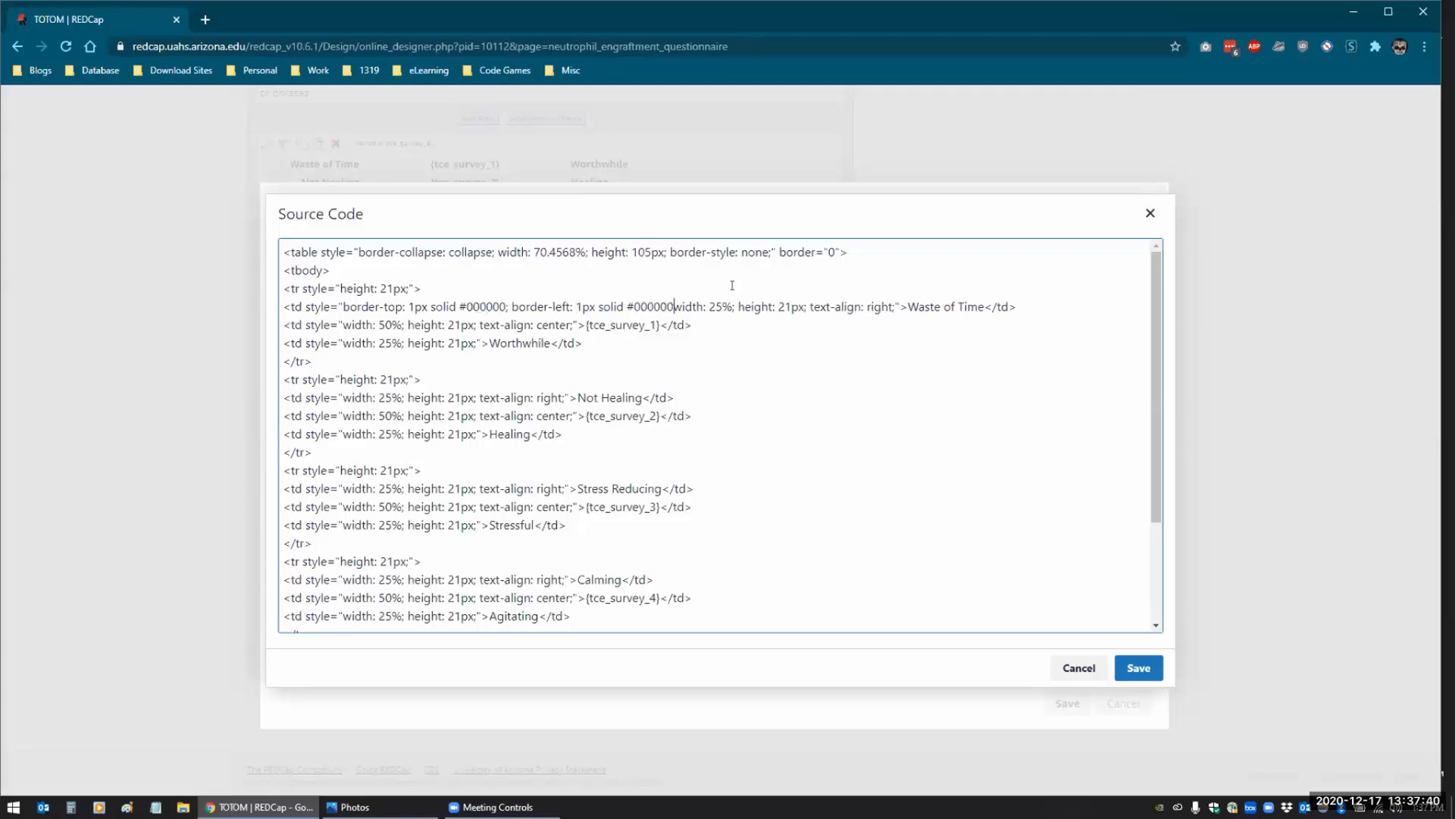
type("; border-botom")
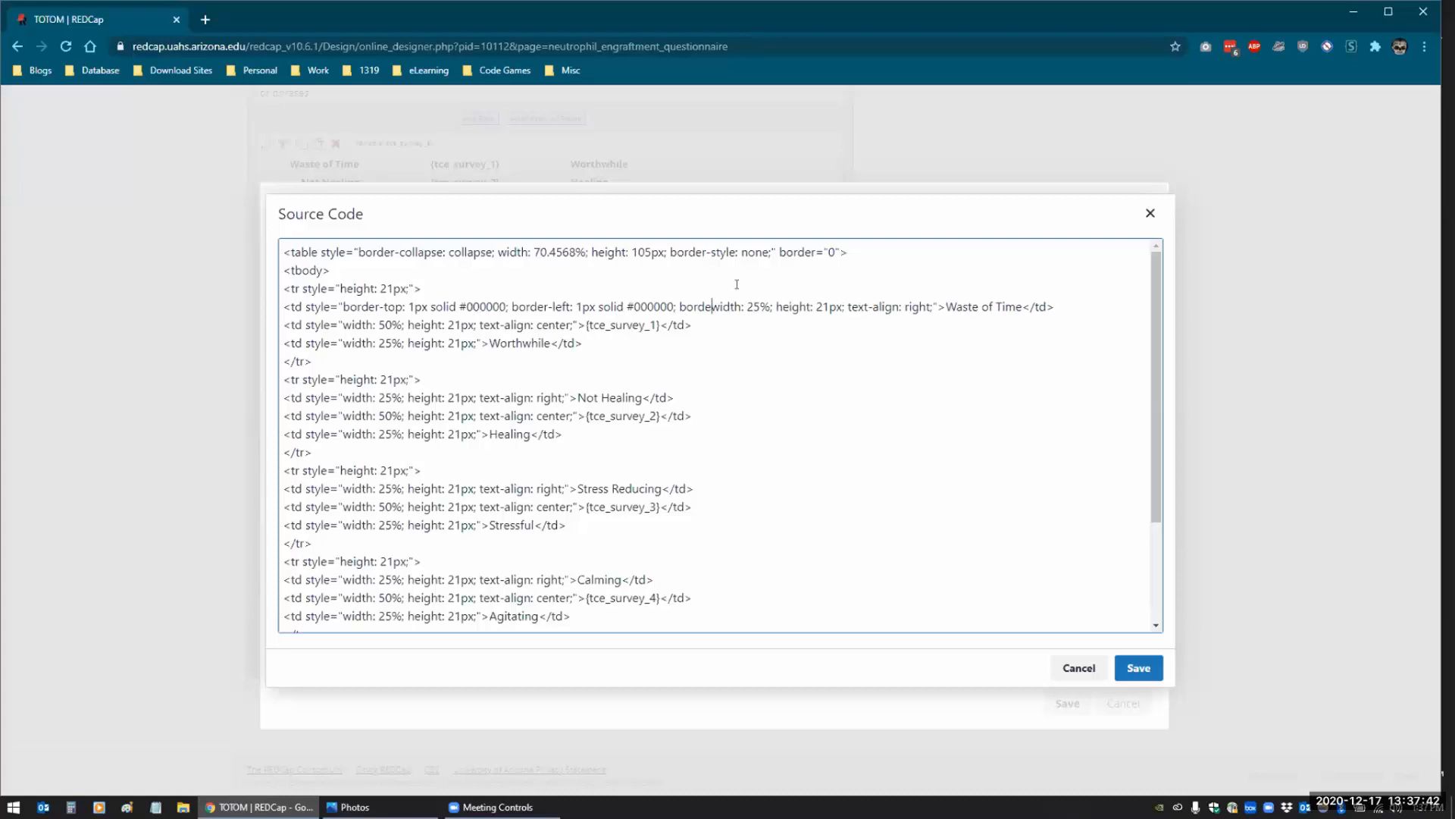
key("BackSpace")
key("BackSpace")
type("tom: ")
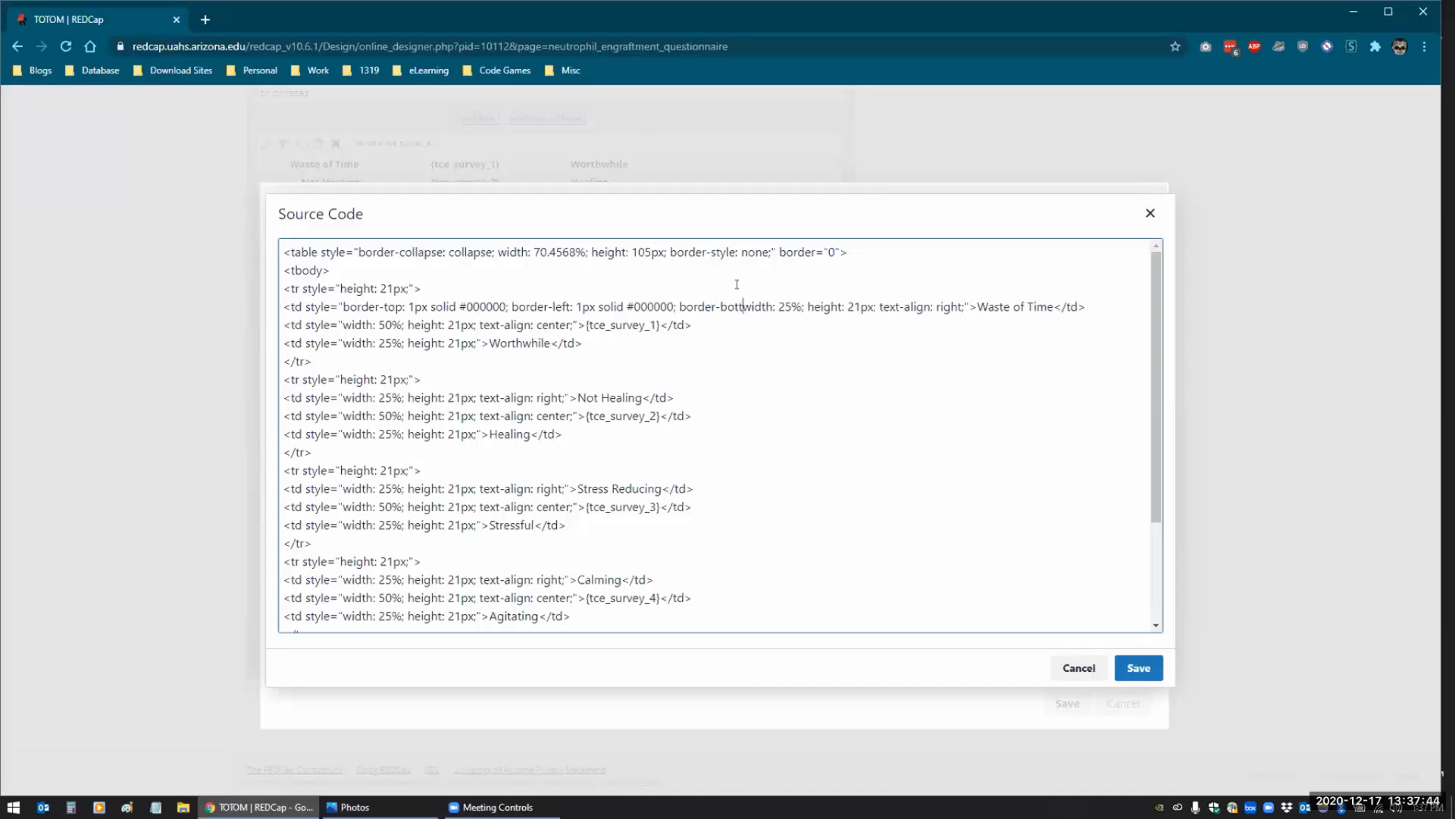
type("1px")
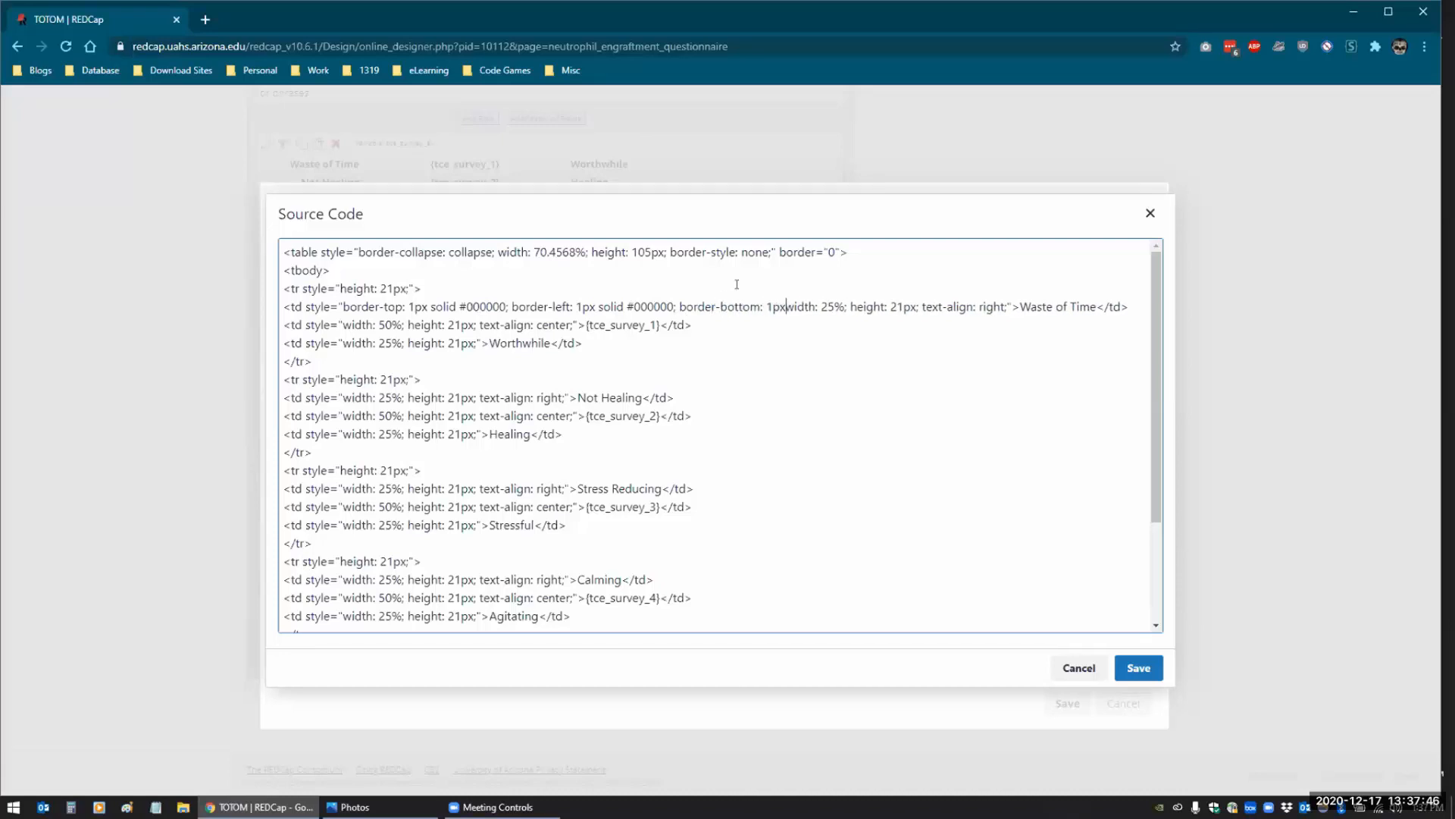
type(" solid @")
key("BackSpace")
type("#000000;")
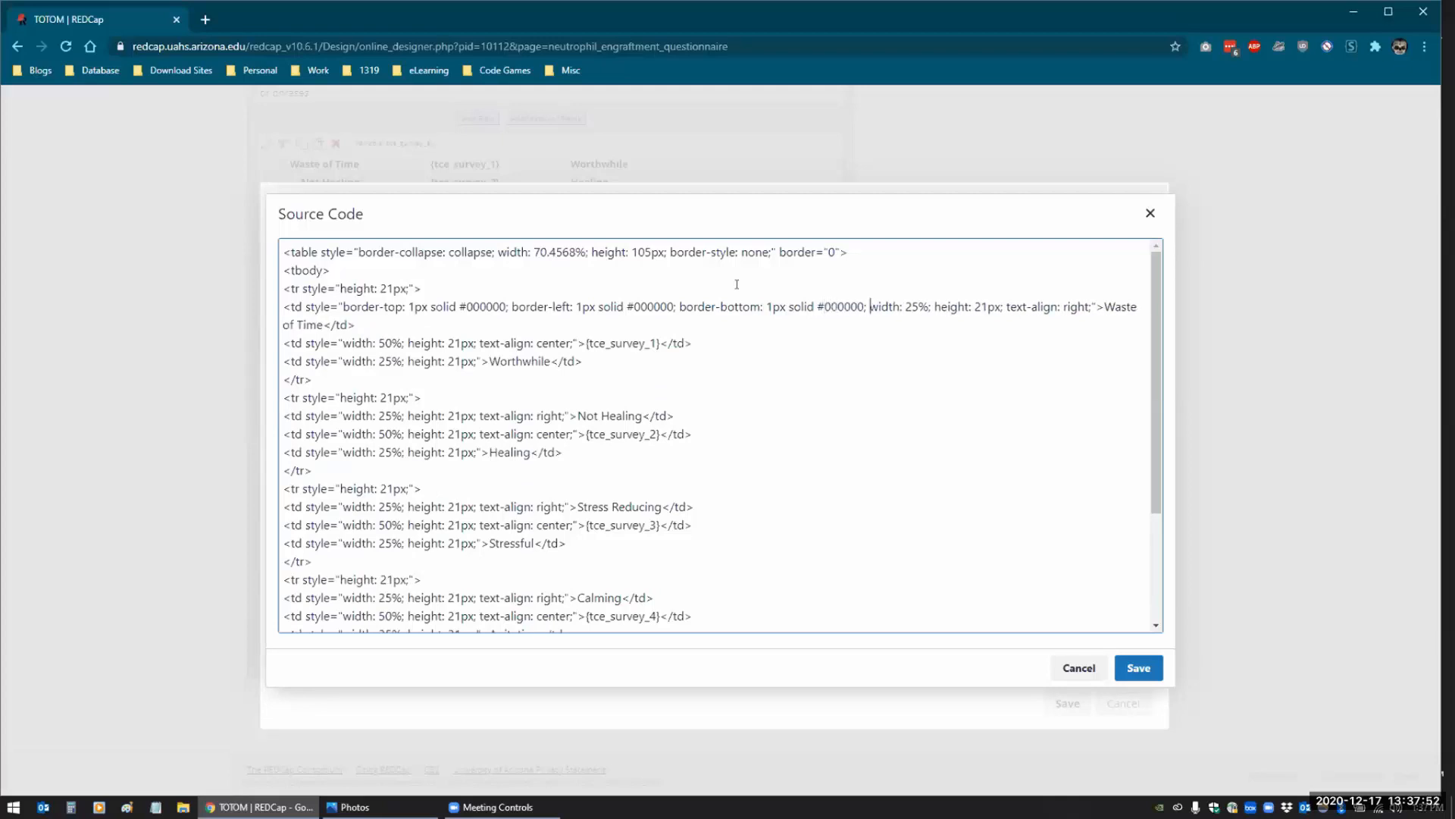
left_click(1140, 668)
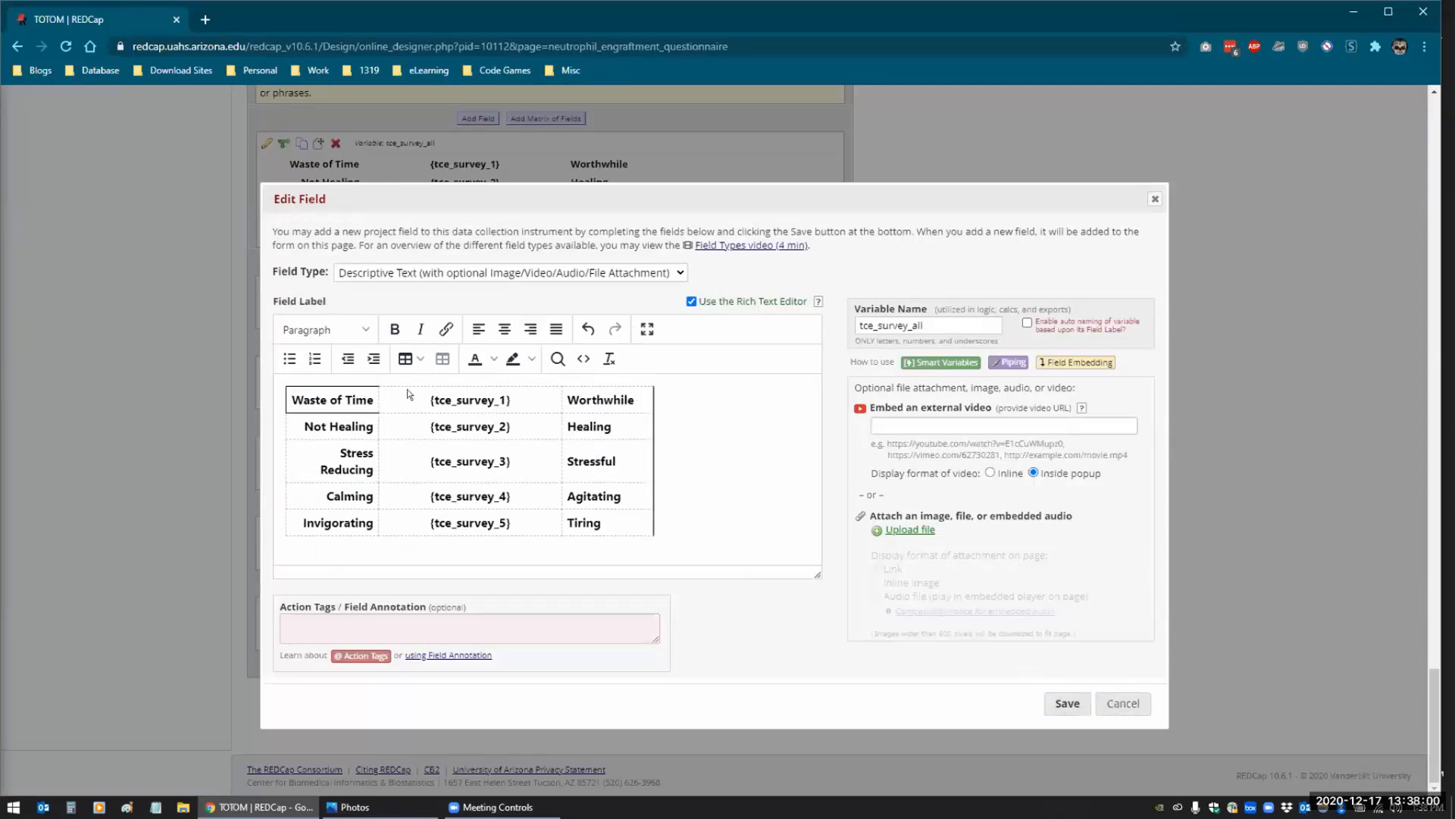
Copy the Waste of Time cell's border declarations into the {tce_survey_1} cell's style in the source code, leaving out border-left
left_click(583, 358)
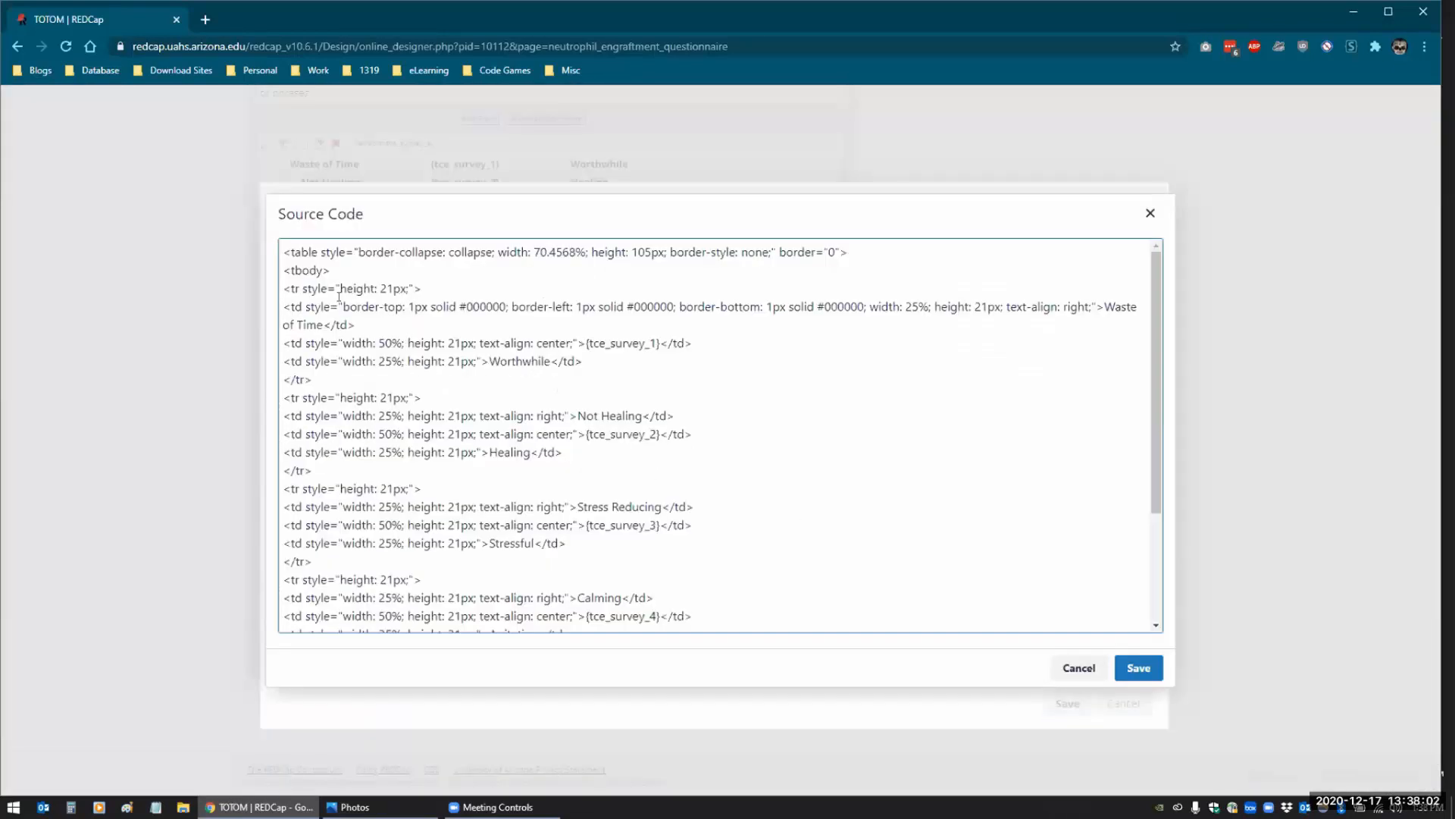
left_click_drag(343, 306, 866, 301)
key("ctrl+c")
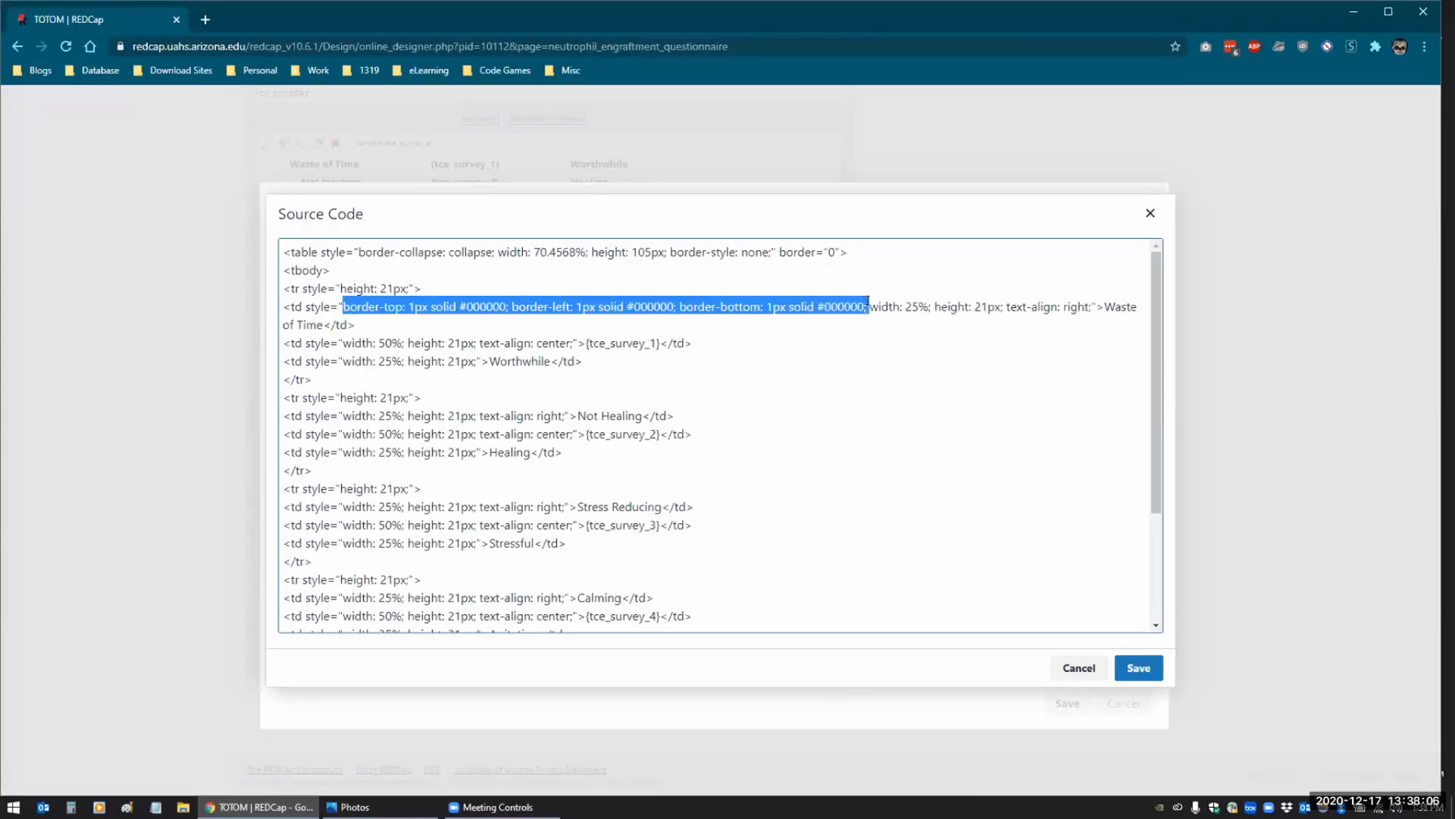
left_click(341, 341)
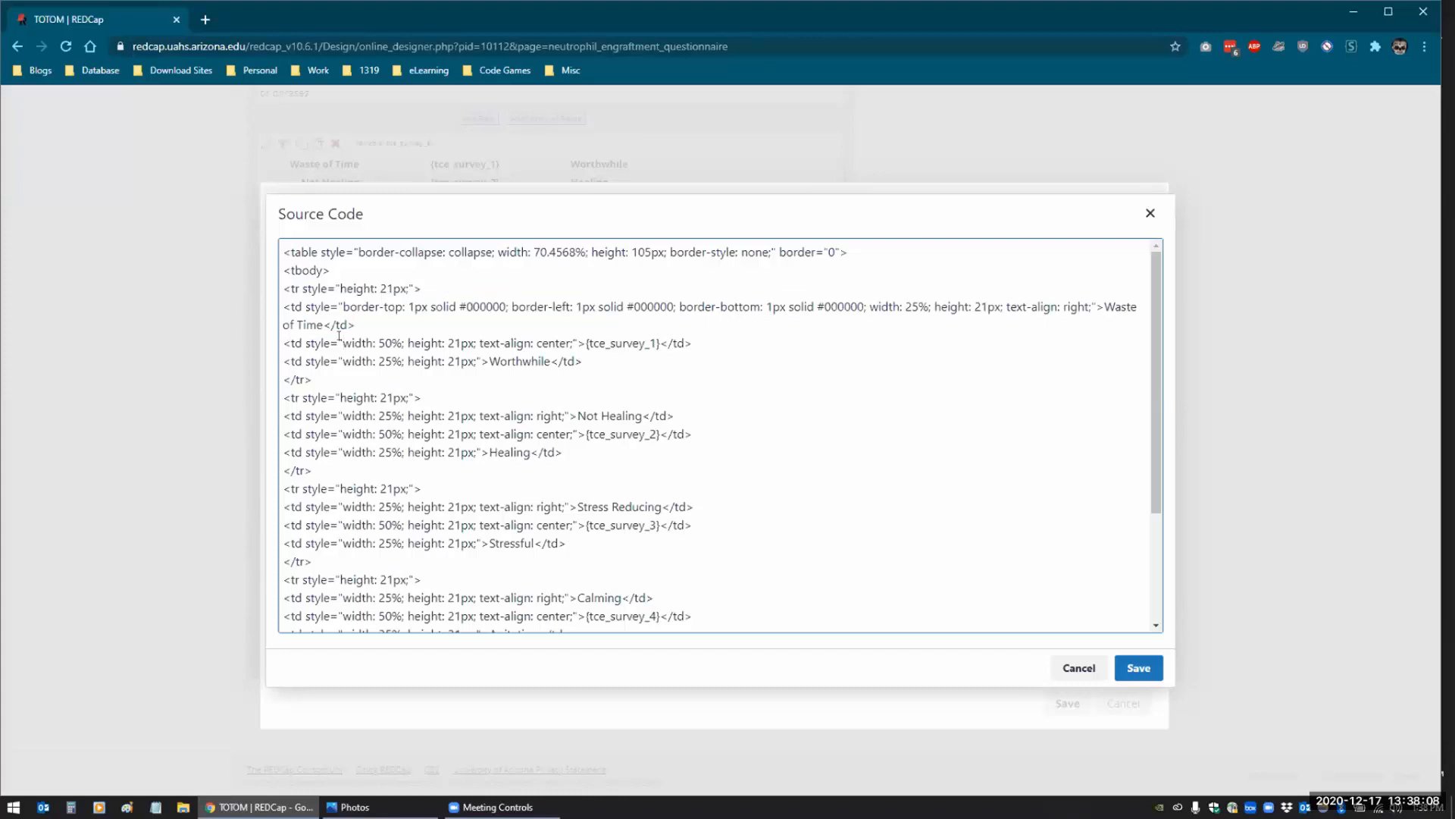
key("ctrl+v")
left_click_drag(514, 339, 701, 333)
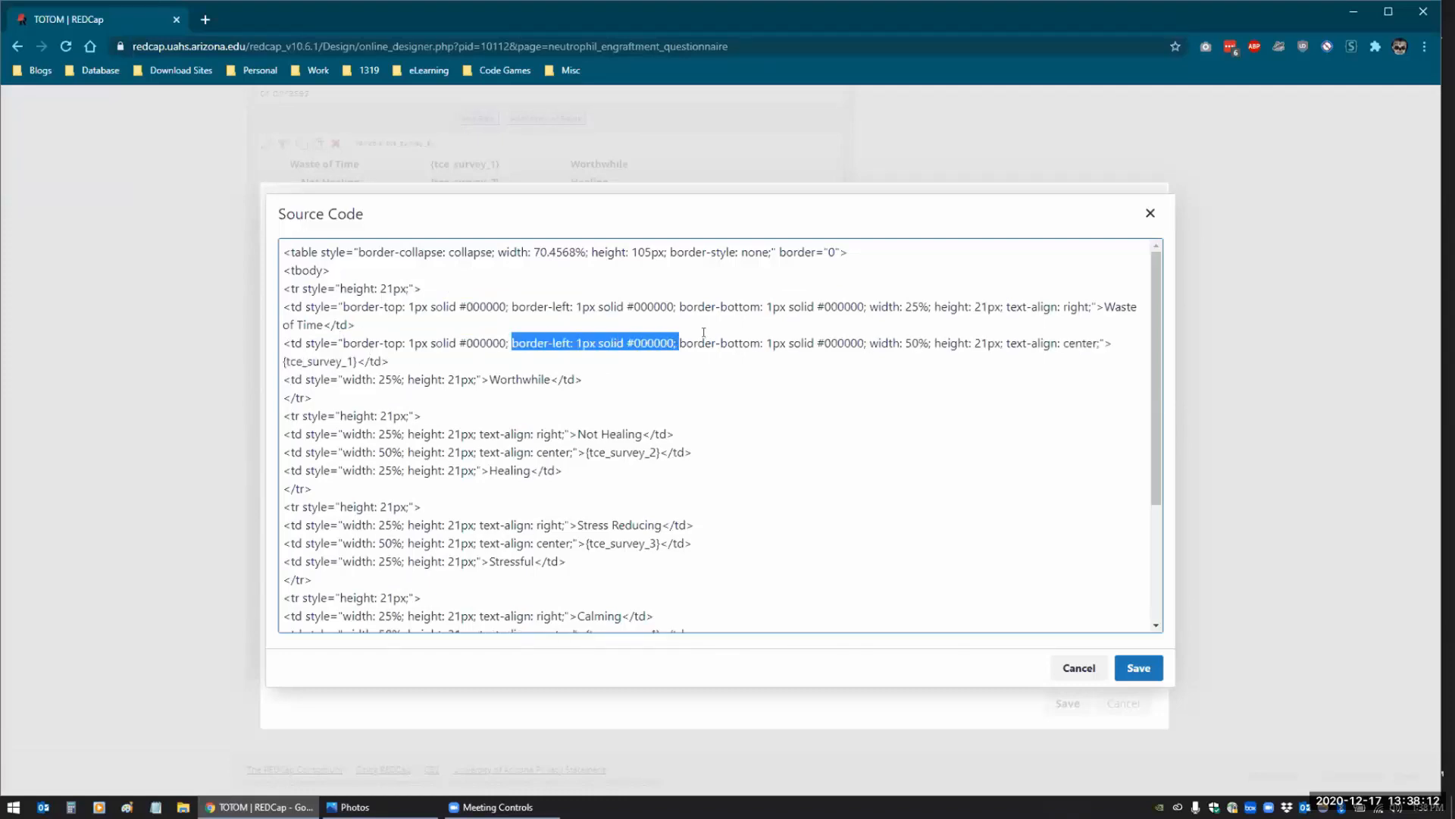
key("Delete")
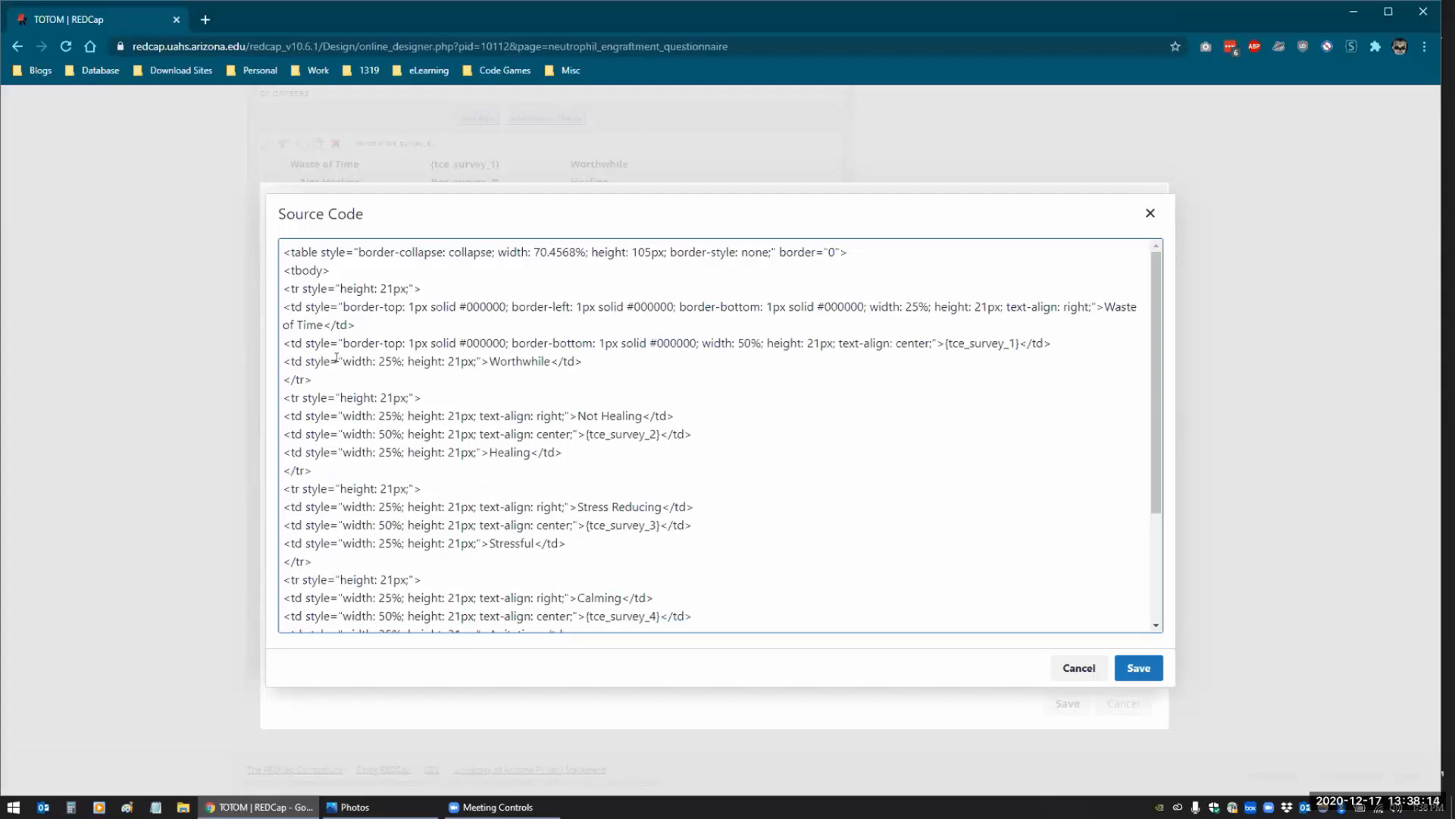
Paste the border declarations into the Worthwhile cell's style, change border-left to border-right, and save the source code and the field
key("ctrl+v")
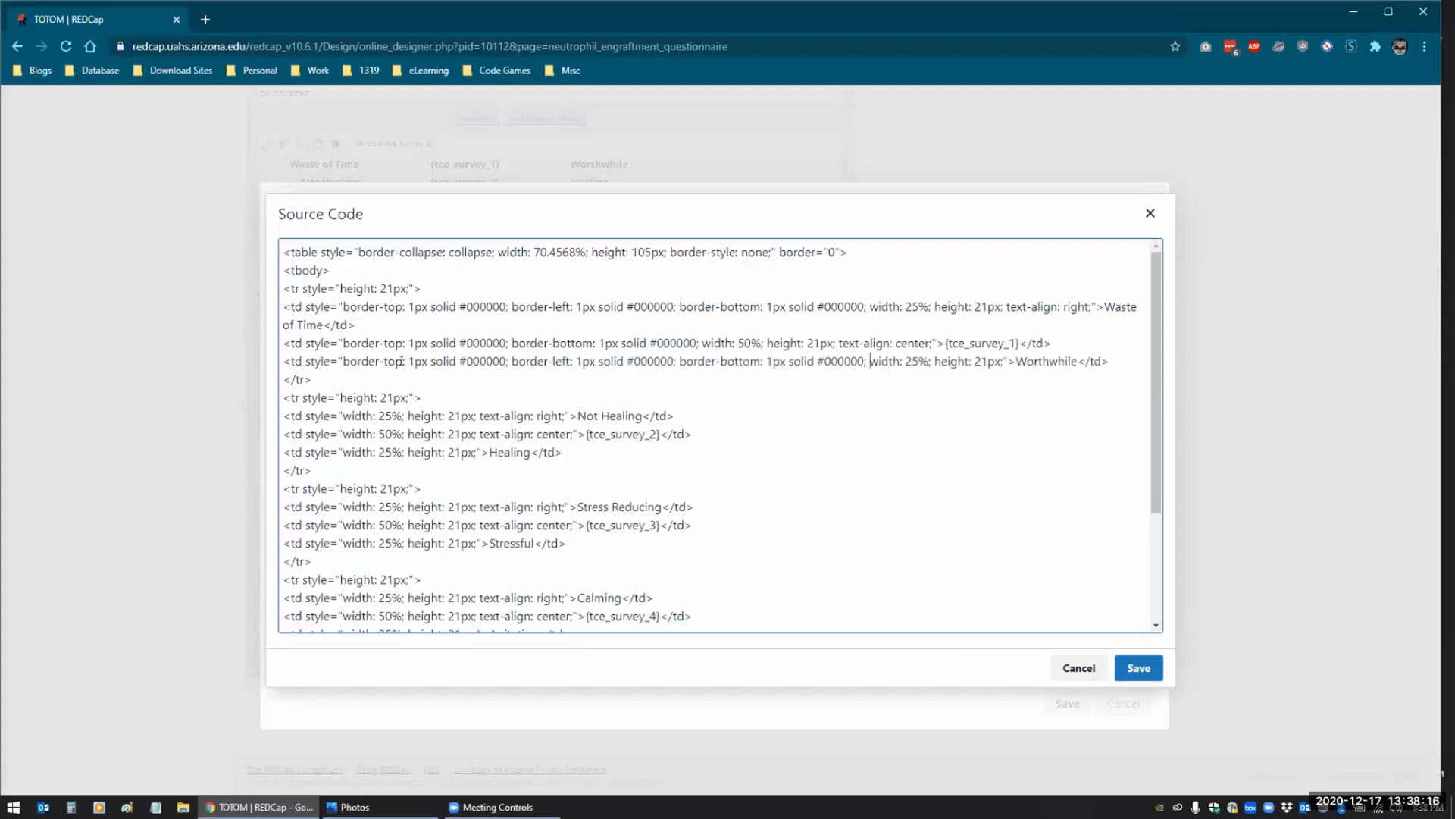
left_click(566, 362)
key("BackSpace")
key("BackSpace")
key("BackSpace")
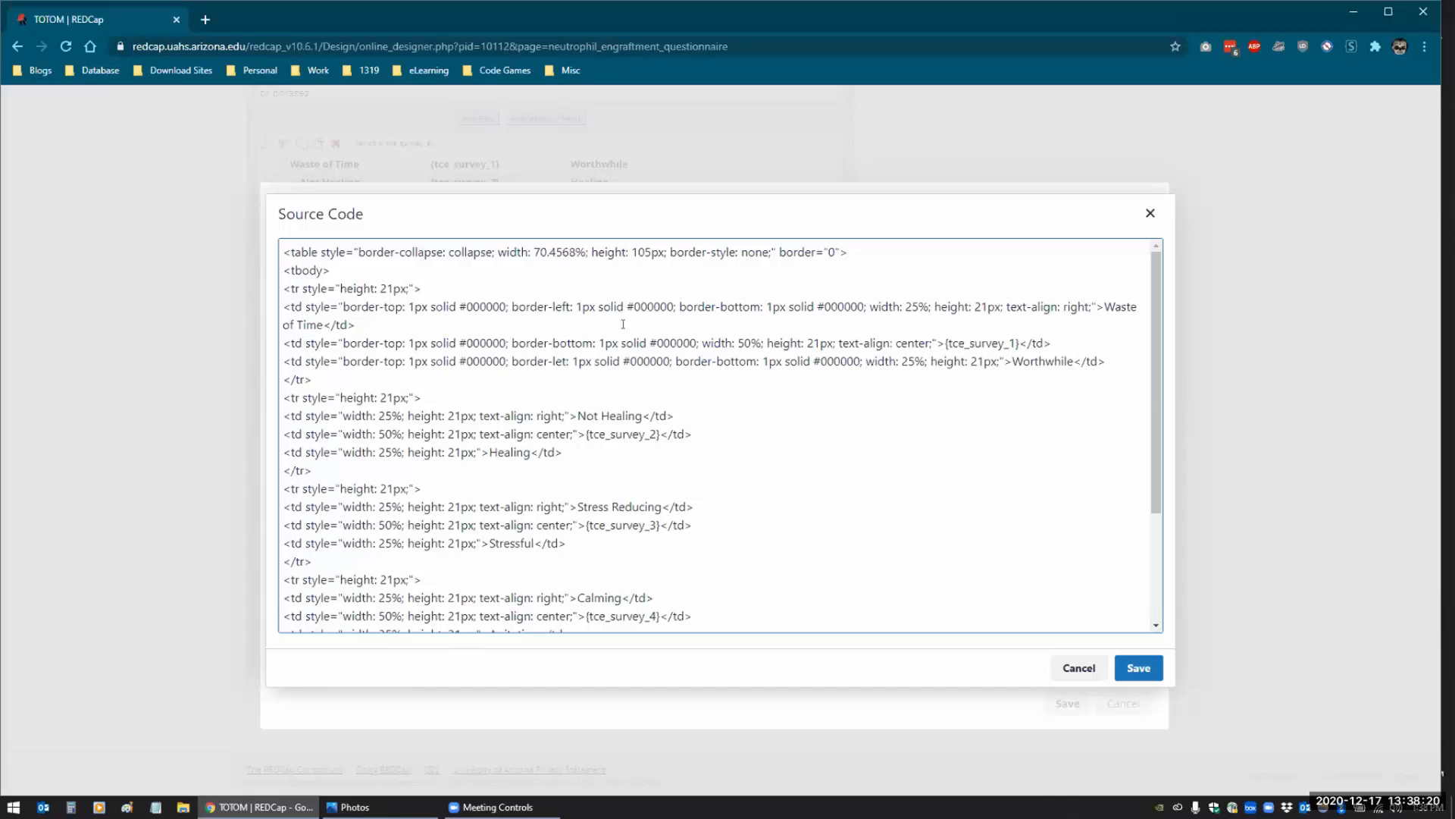
type("right")
key("BackSpace")
left_click(1141, 667)
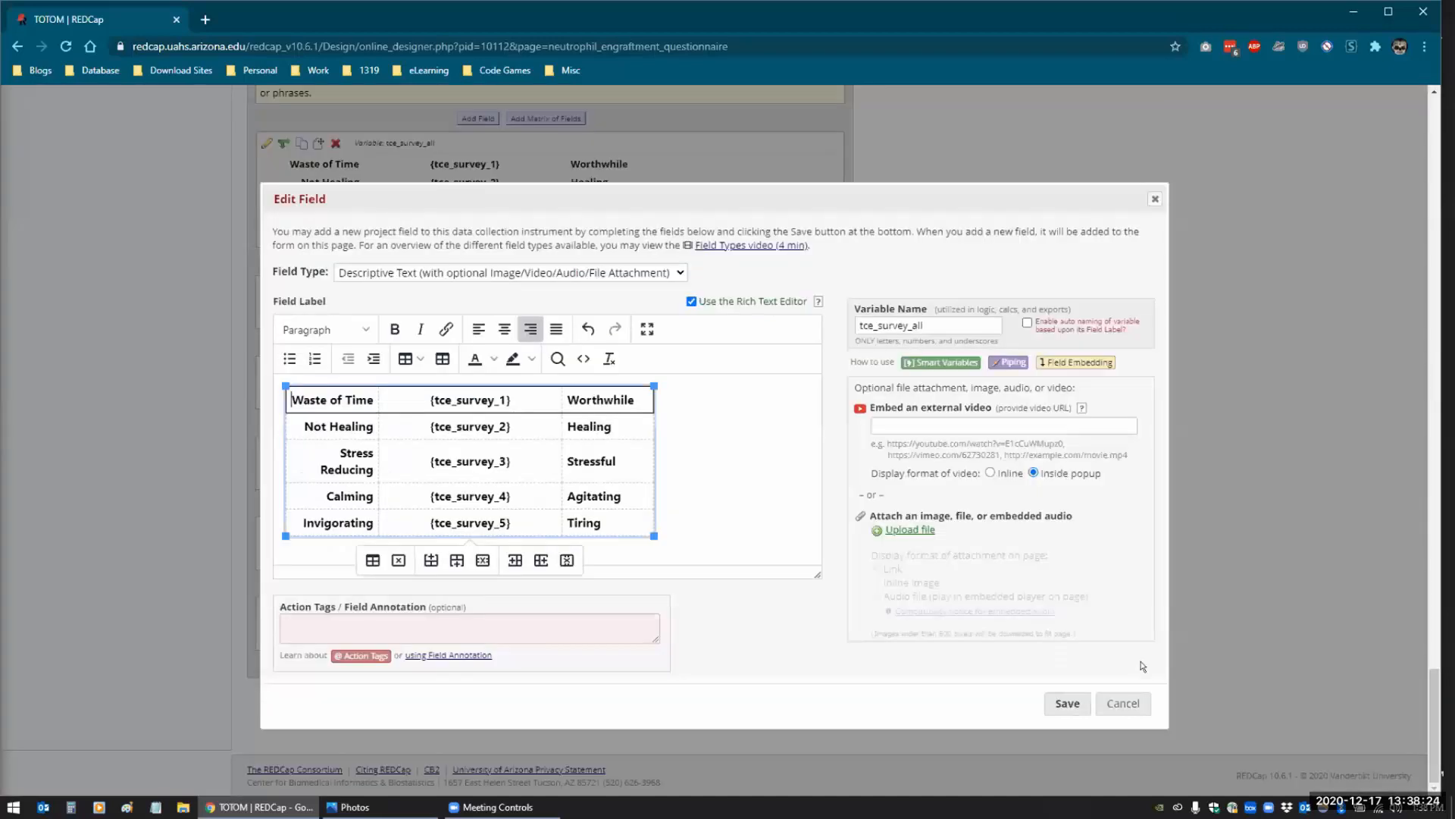
left_click(1068, 703)
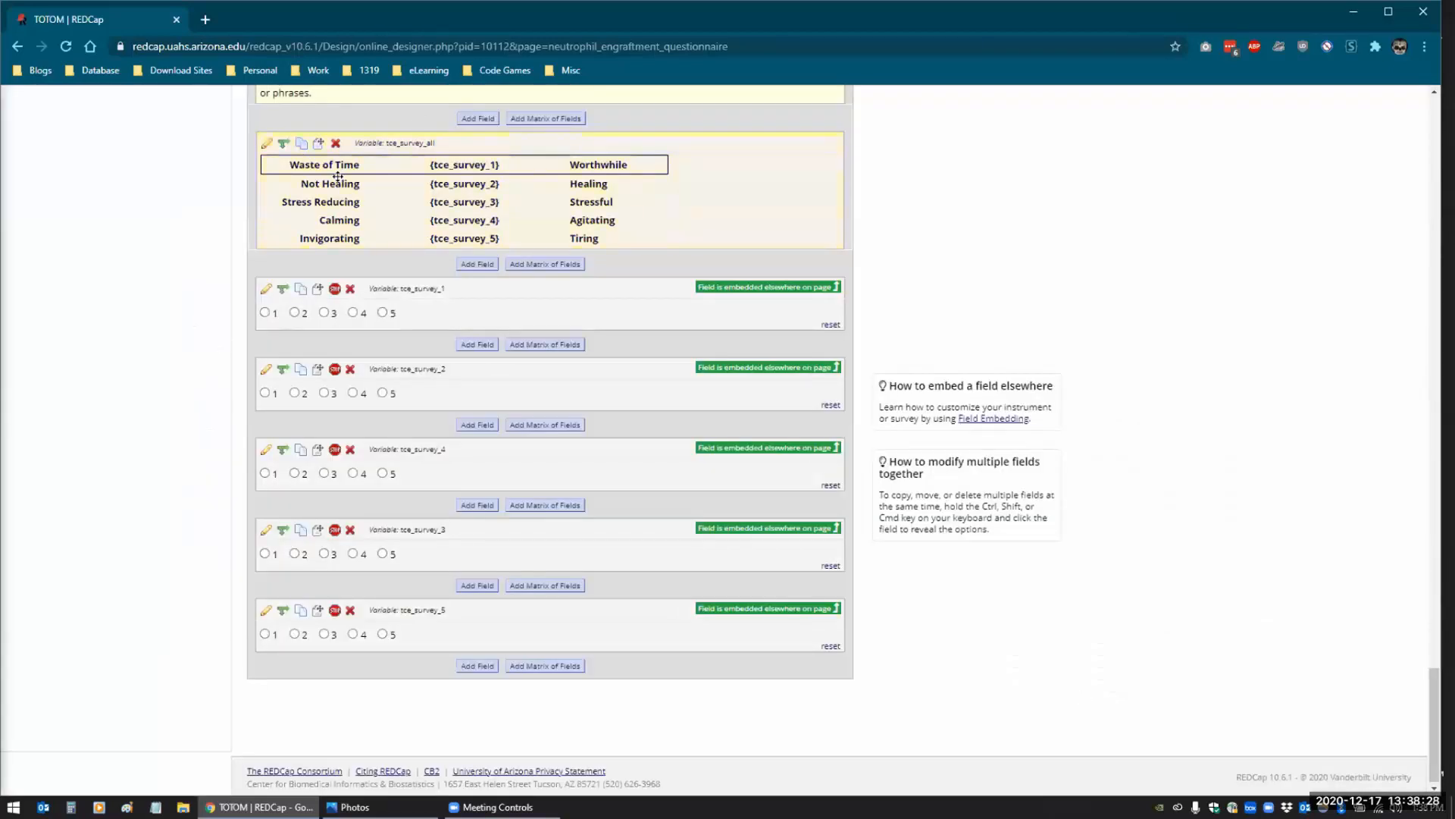
Open the Neutrophil Engraftment Questionnaire for a new record in a separate browser tab and examine the rating scale table
scroll(190, 202, "up", 20)
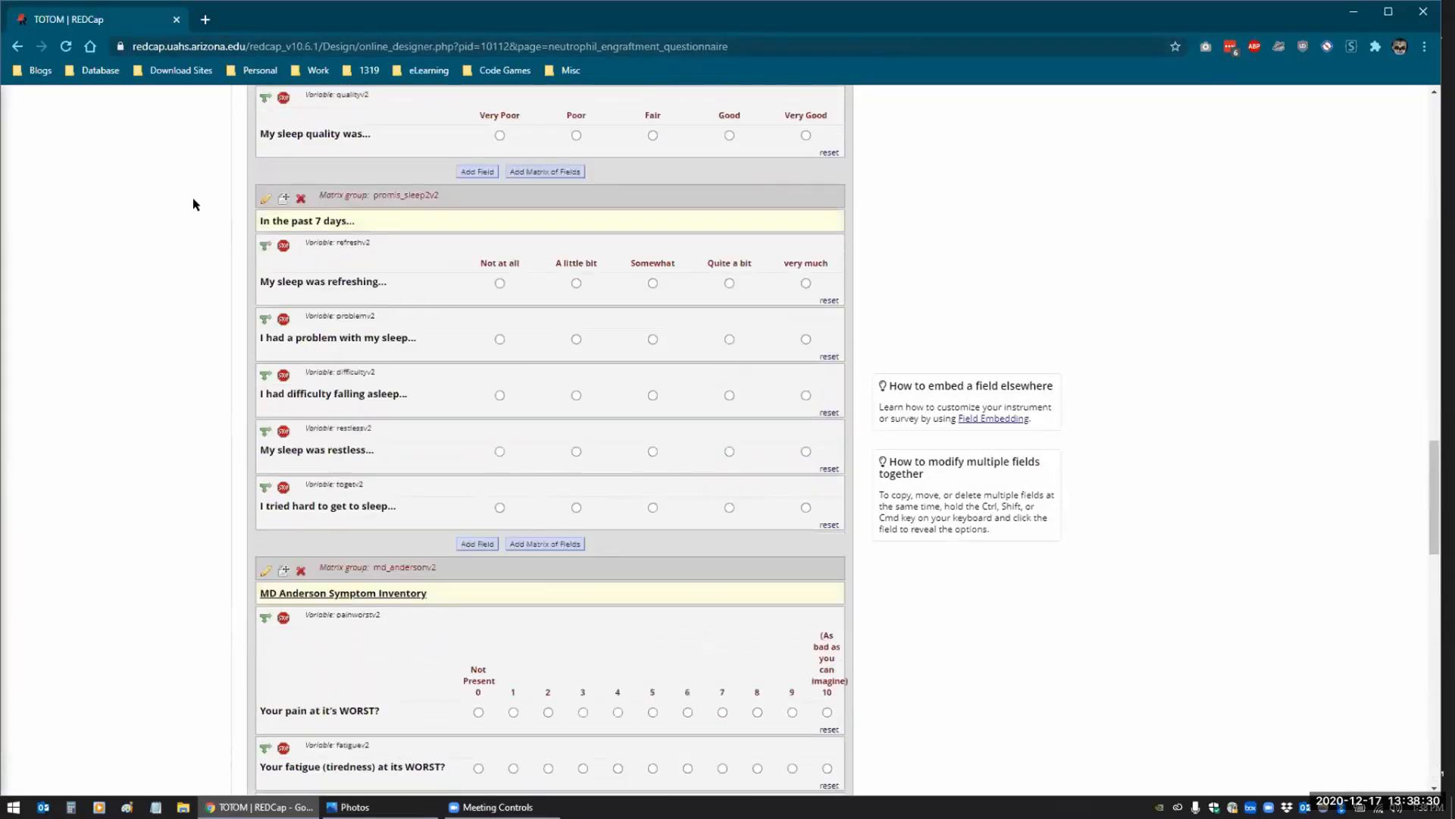
scroll(195, 203, "up", 3)
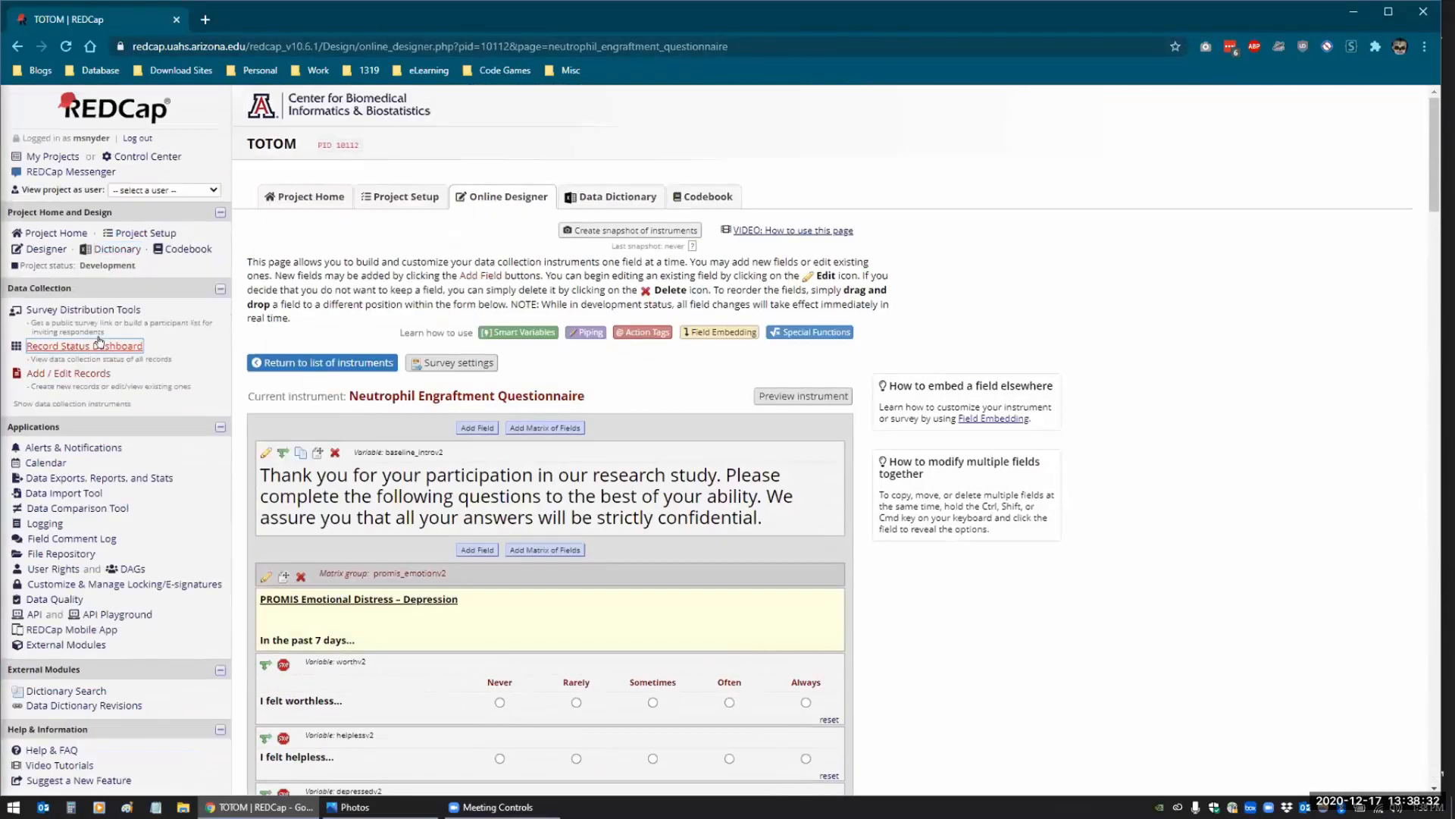
right_click(96, 373)
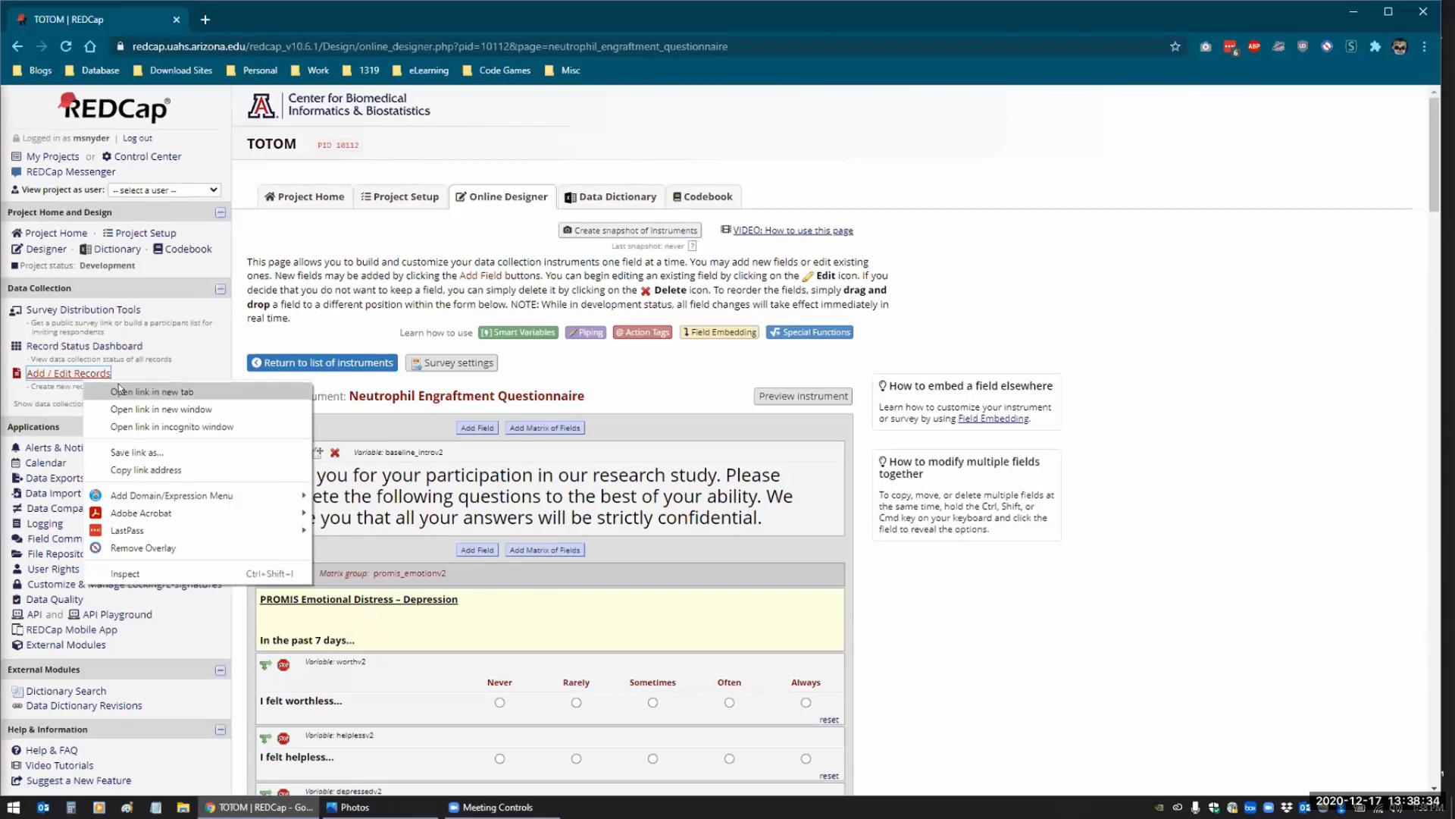
left_click(152, 391)
left_click(255, 21)
left_click(573, 369)
left_click(492, 504)
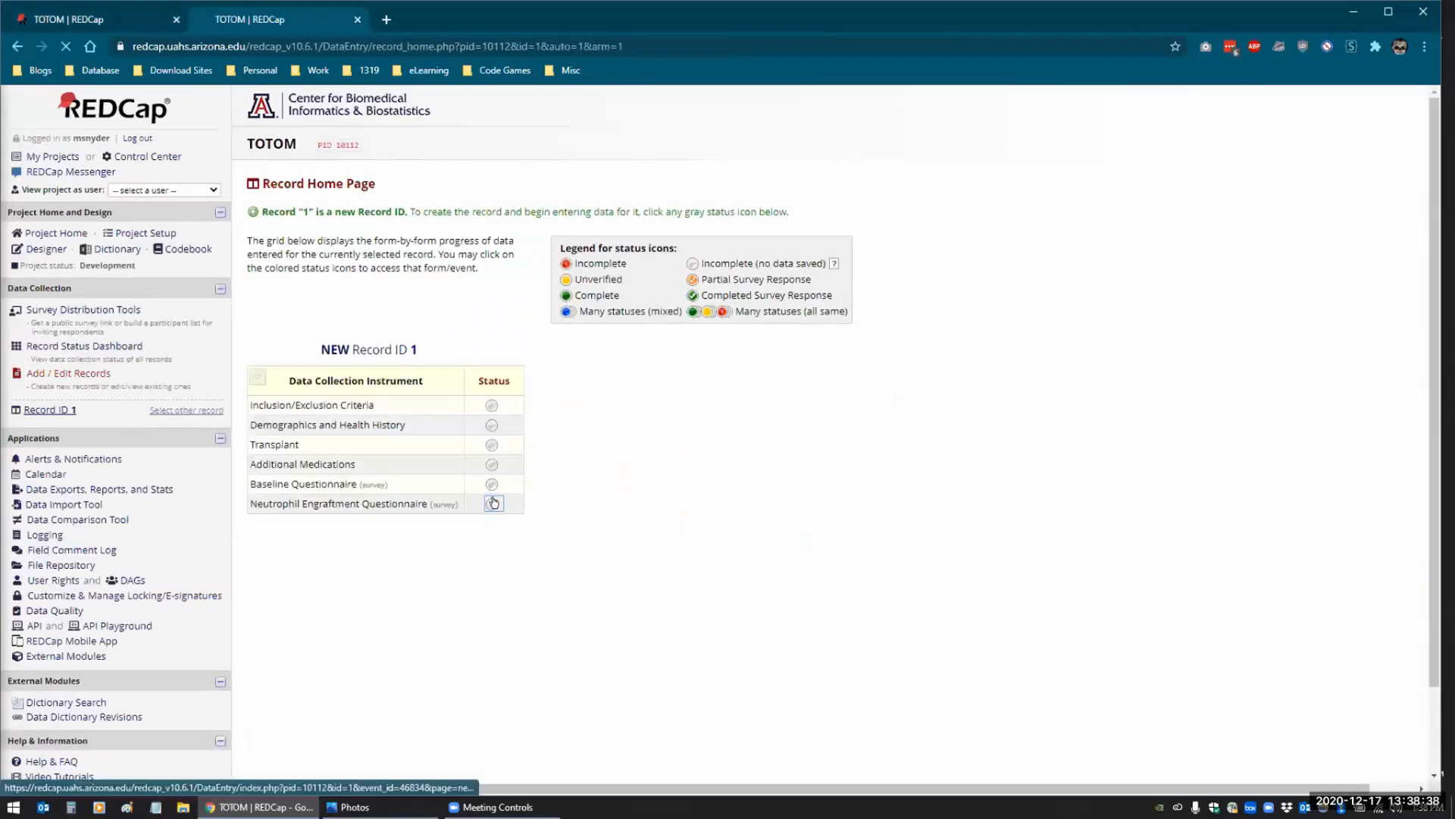
scroll(494, 502, "down", 20)
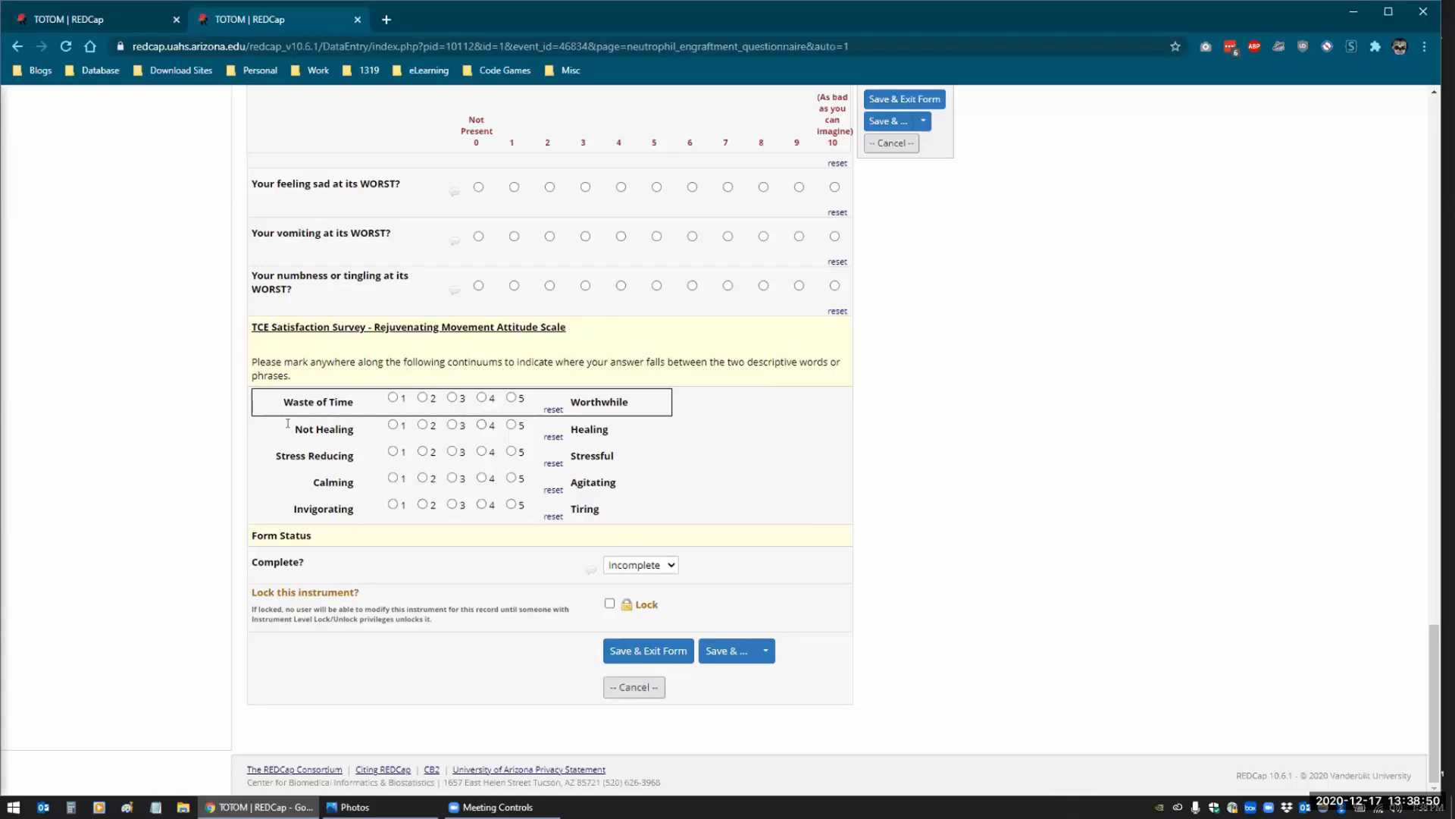
Return to the designer and open the source code of the tce_survey_all field label for editing
left_click(130, 19)
scroll(482, 515, "down", 10)
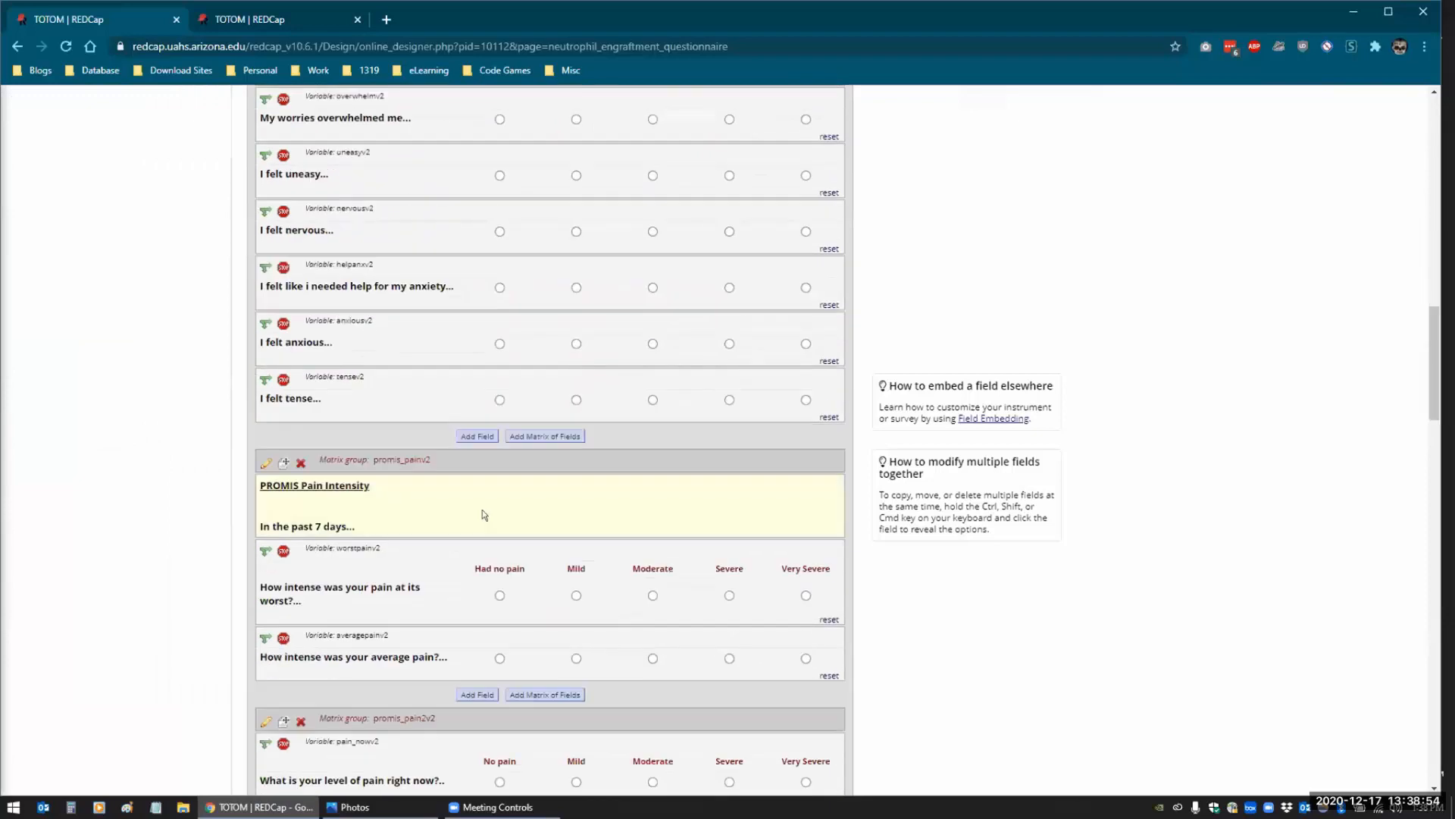
scroll(482, 515, "down", 15)
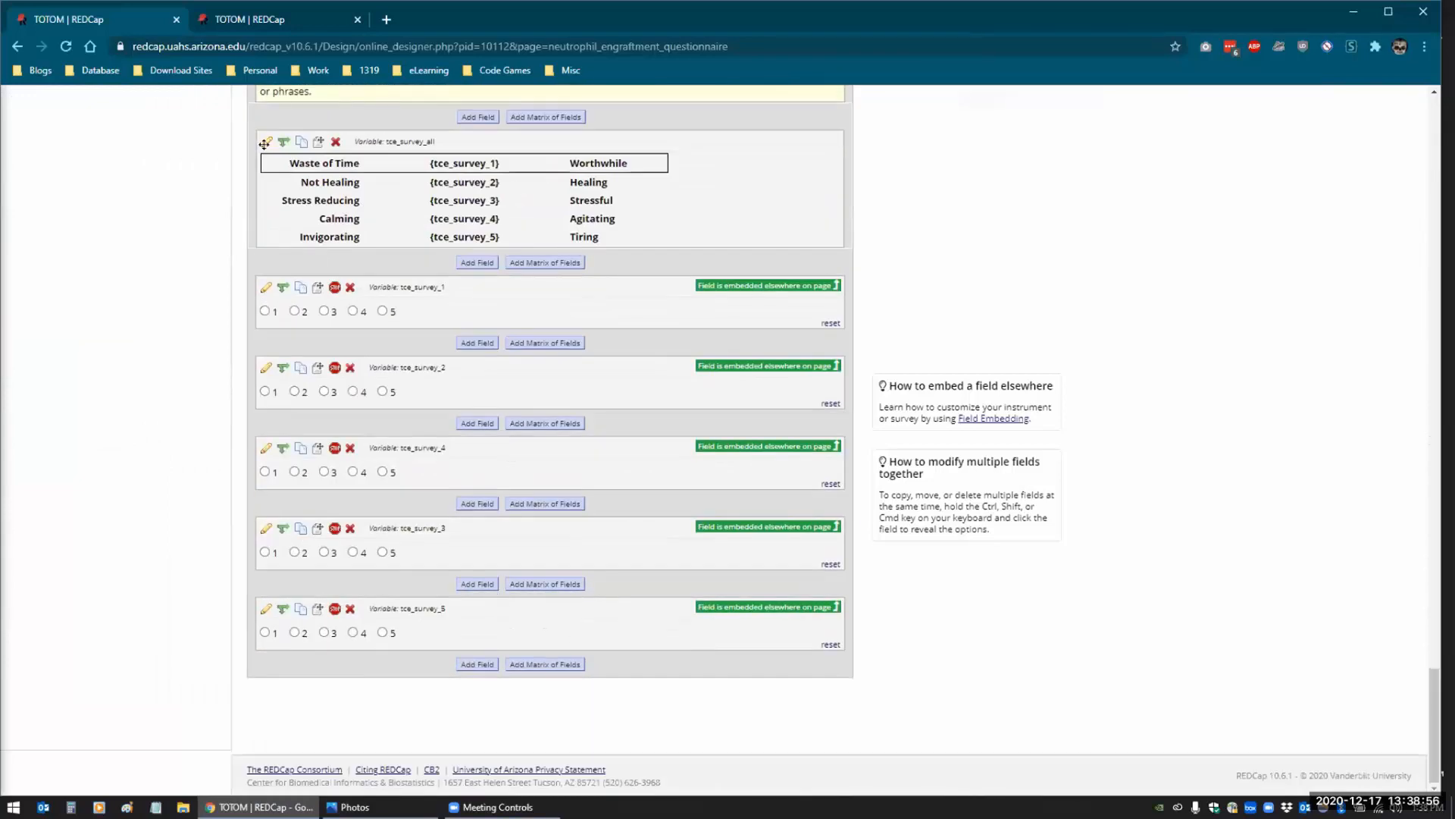
left_click(265, 142)
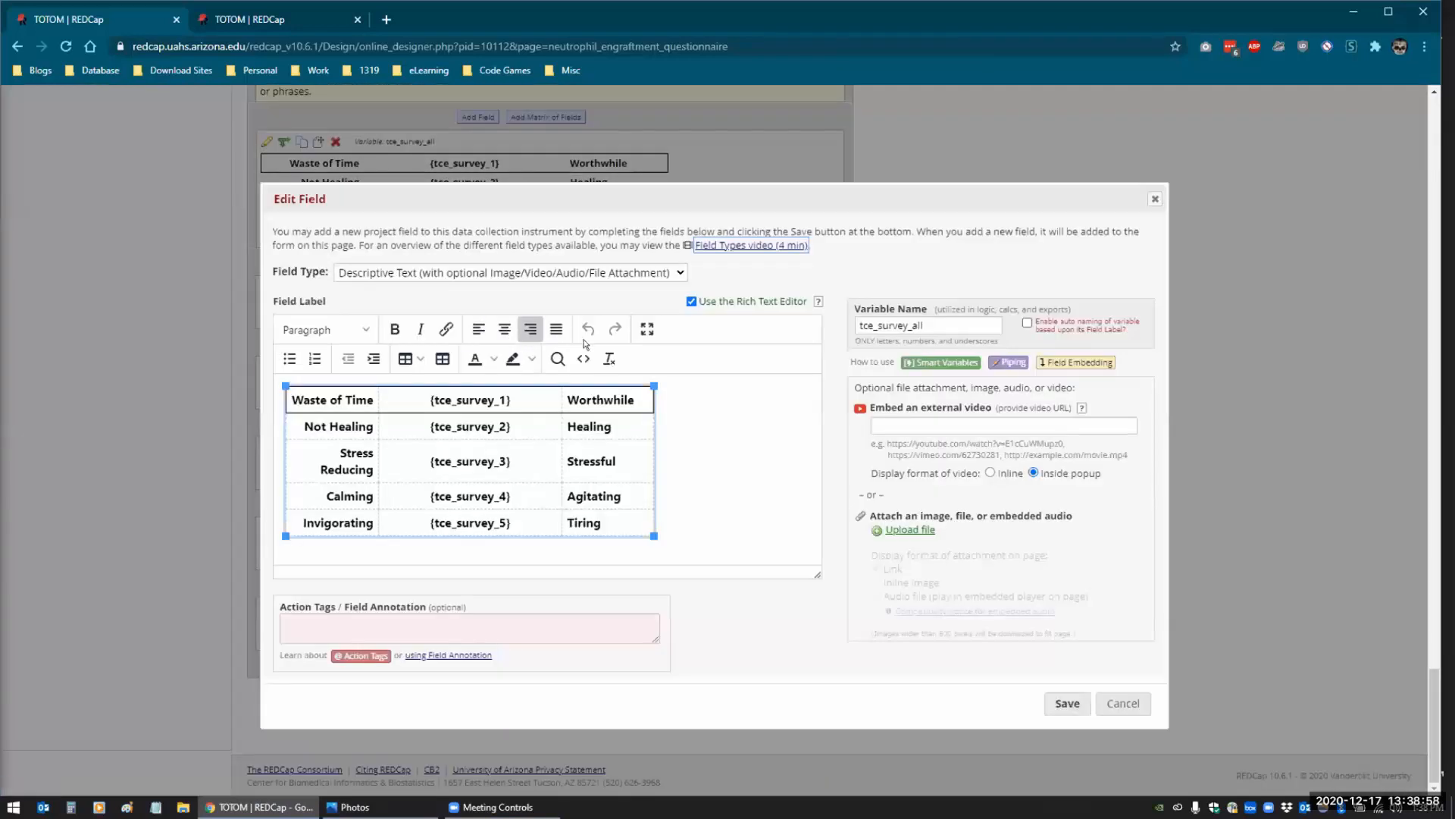
left_click(583, 358)
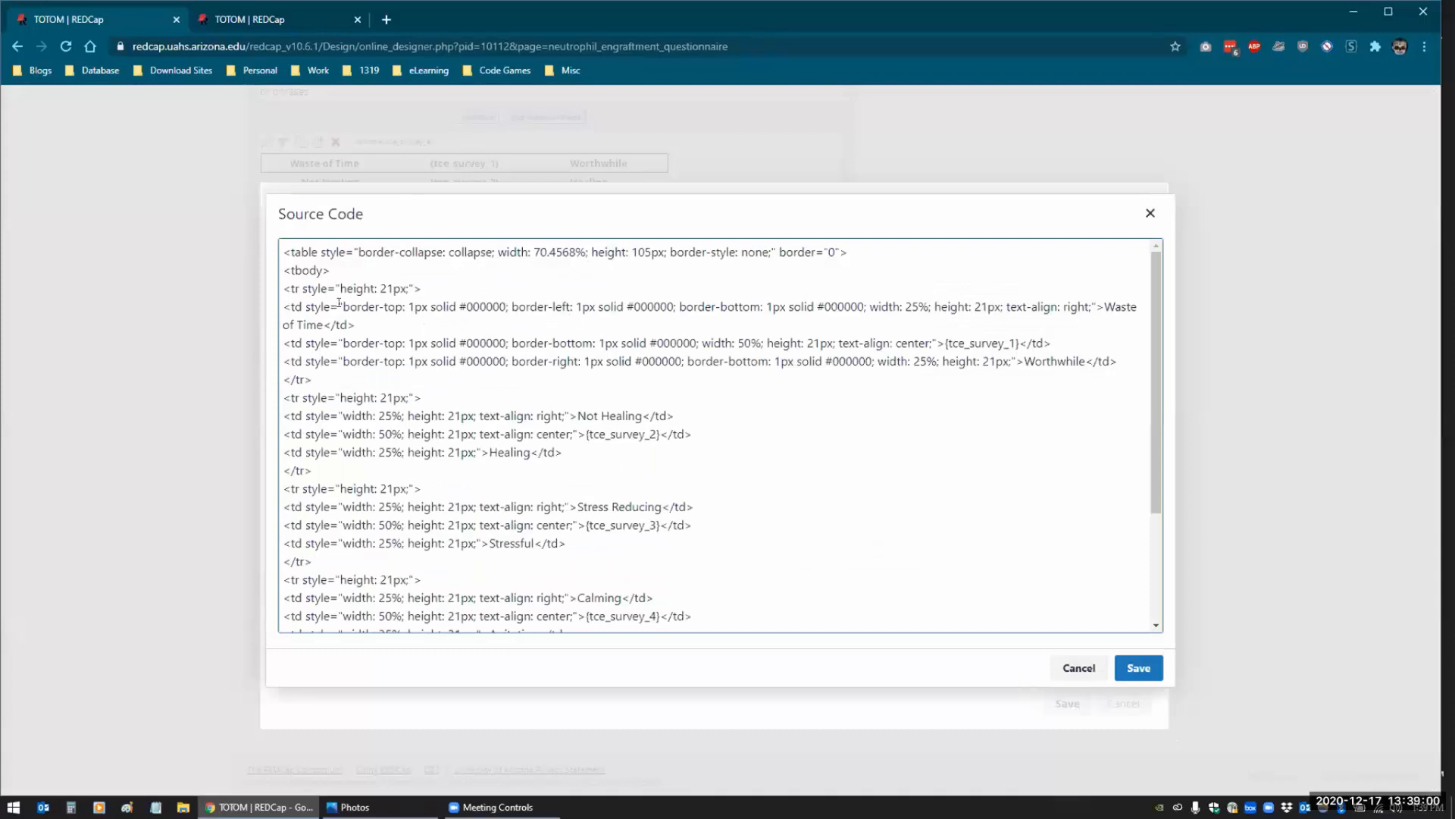